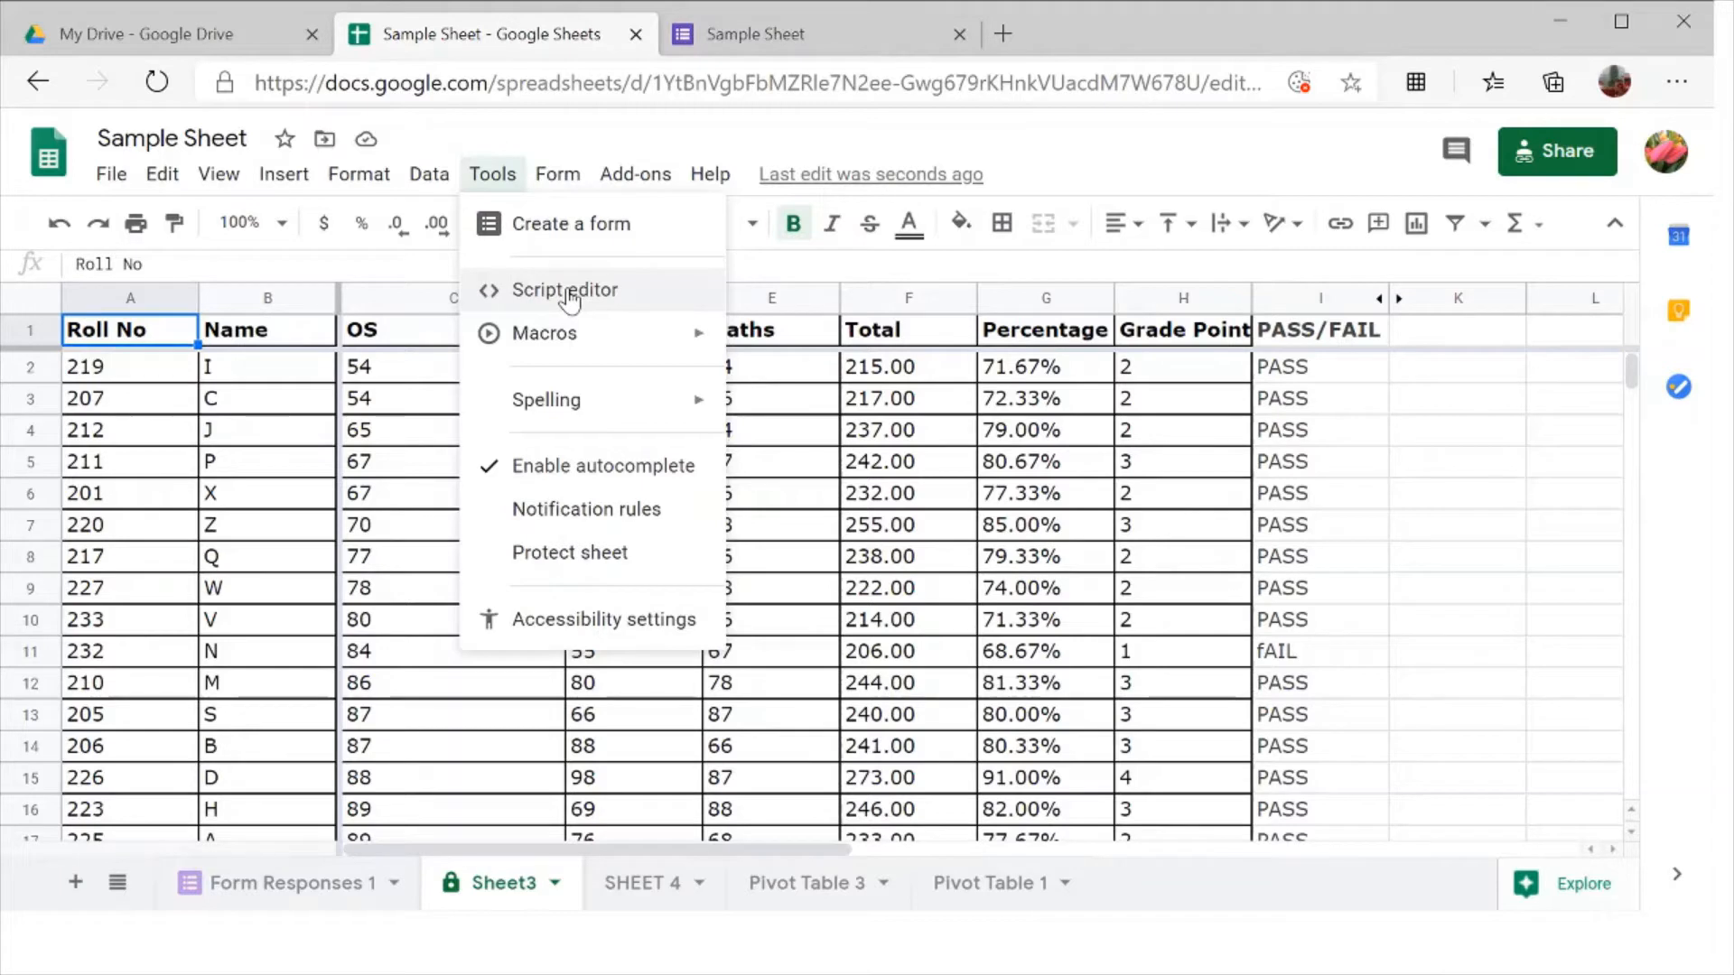
# Step: Start recording a new macro on Sheet3 with absolute references
pyautogui.moveTo(580, 333)
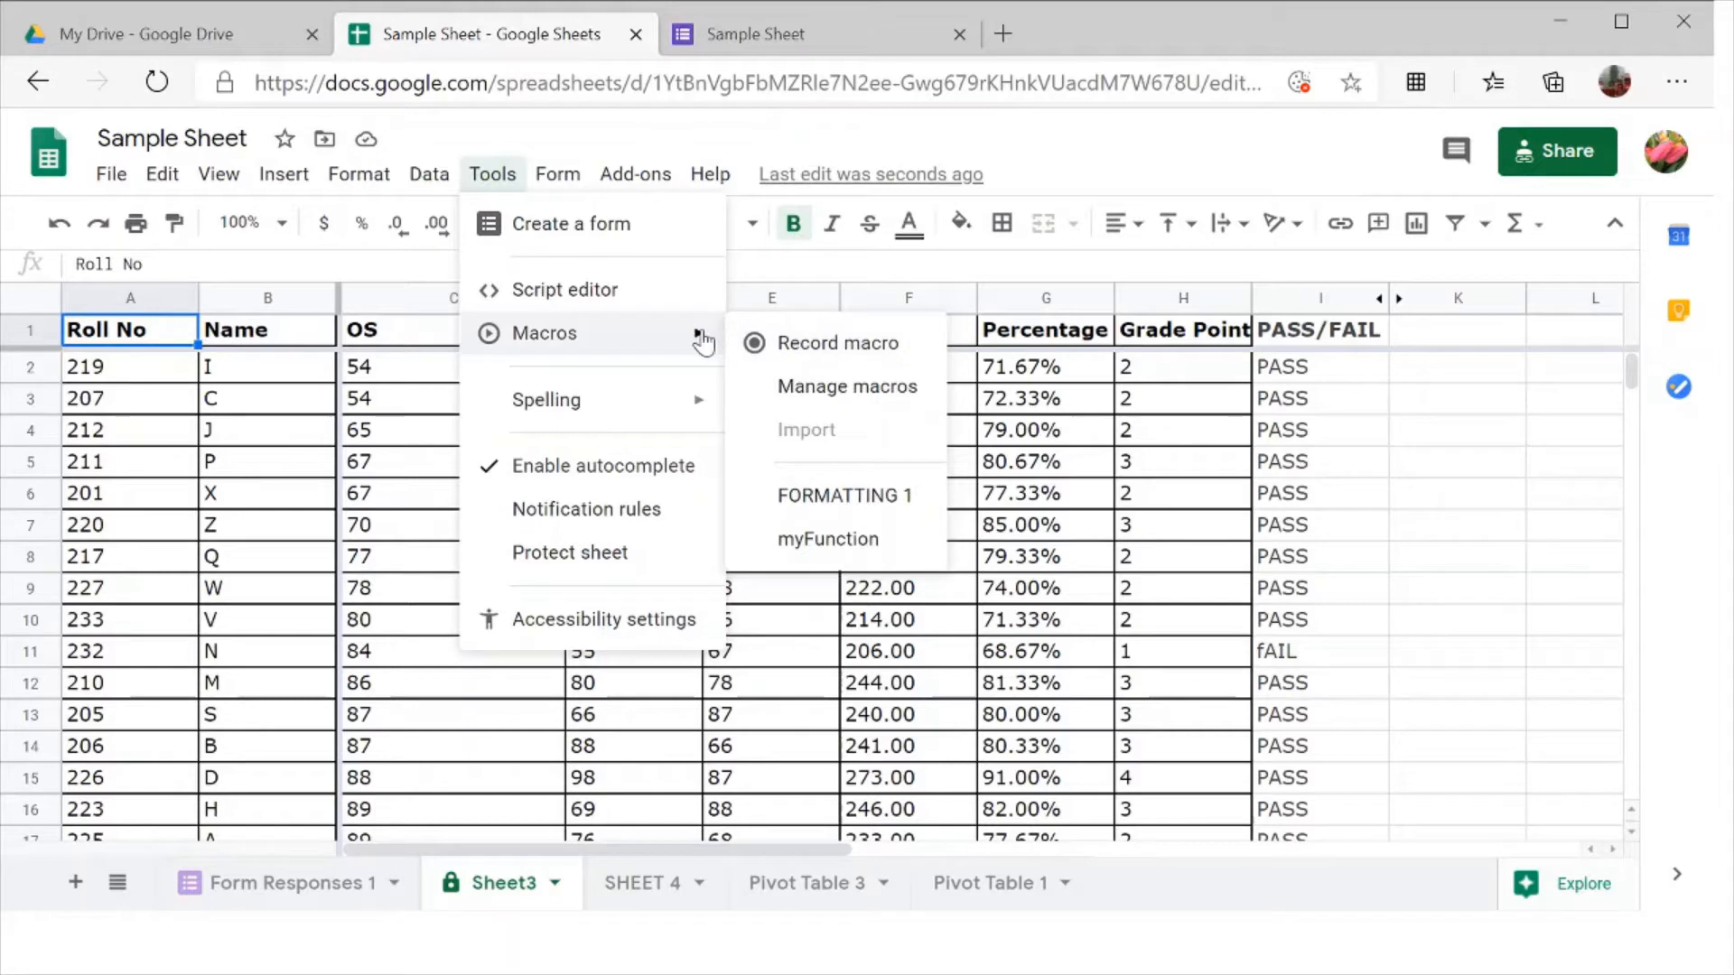
pyautogui.click(1399, 654)
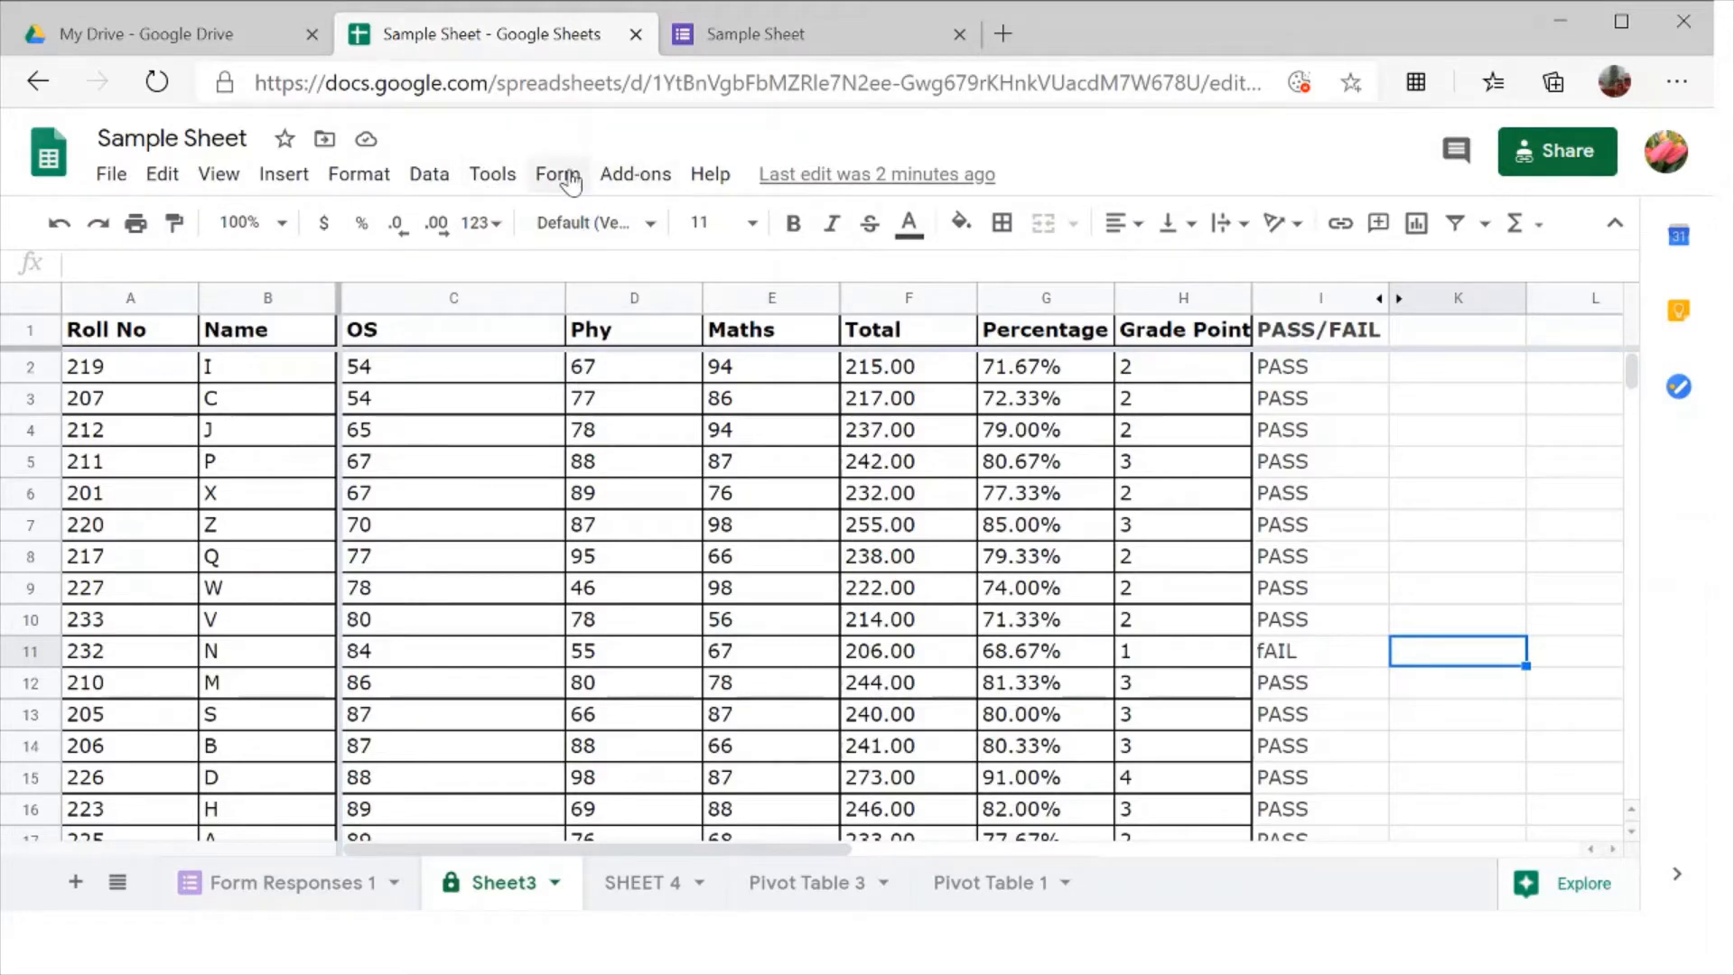
pyautogui.click(495, 176)
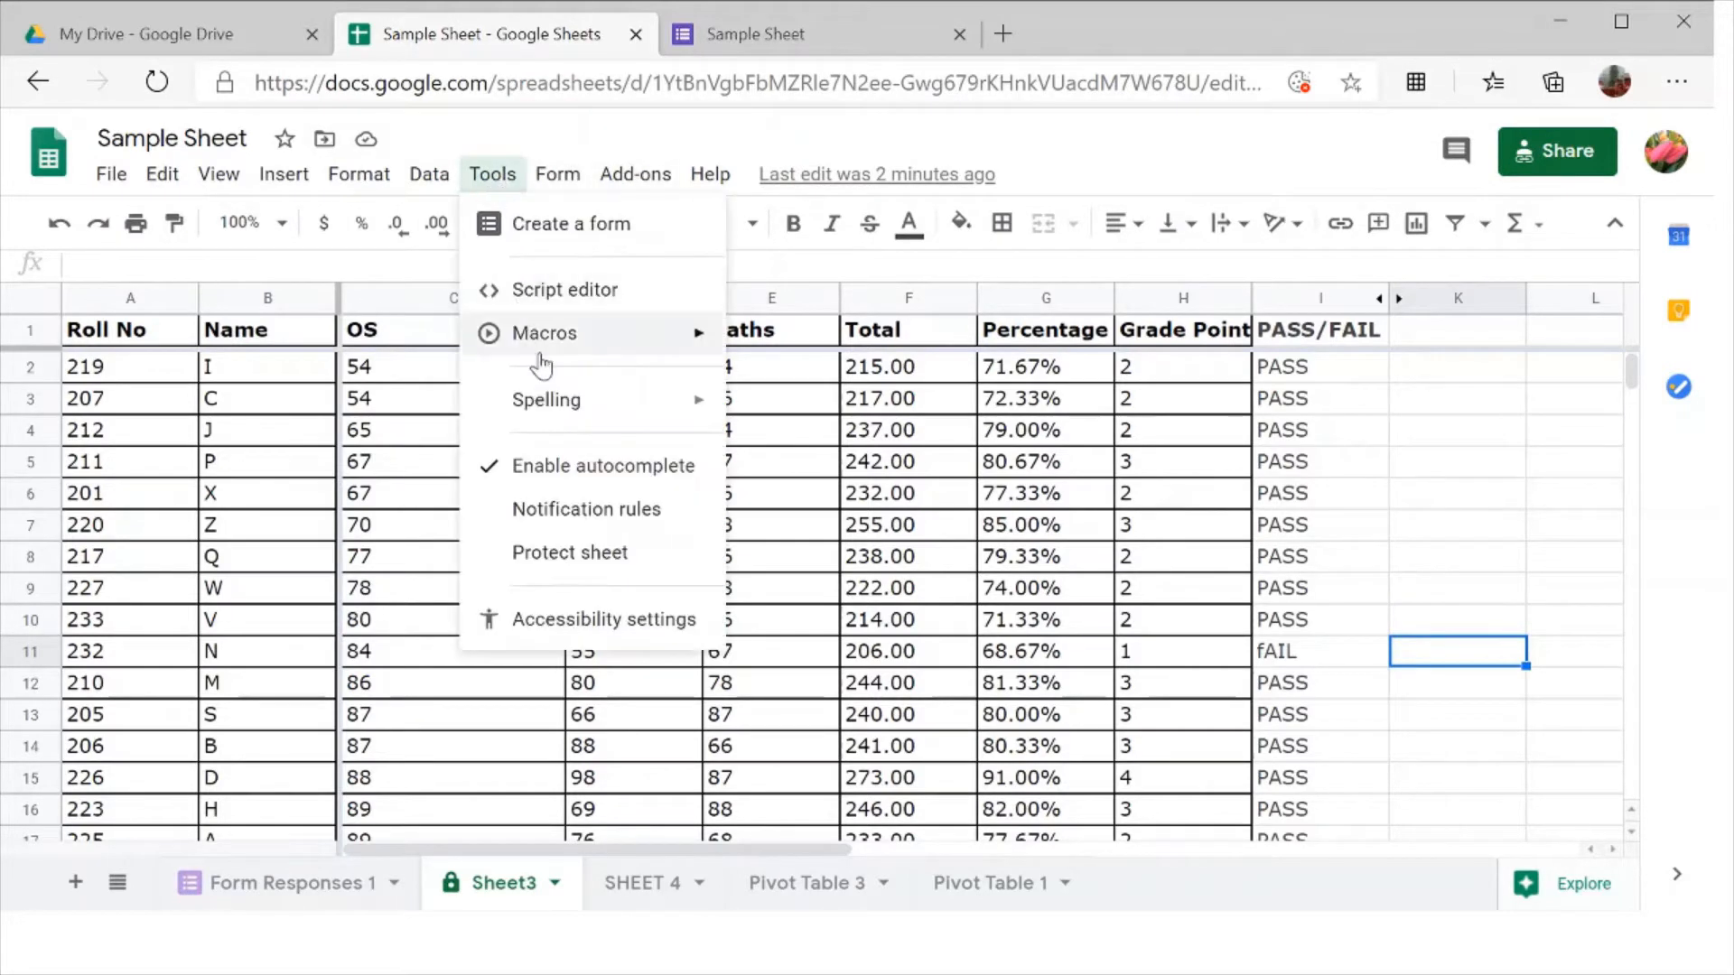
pyautogui.click(784, 345)
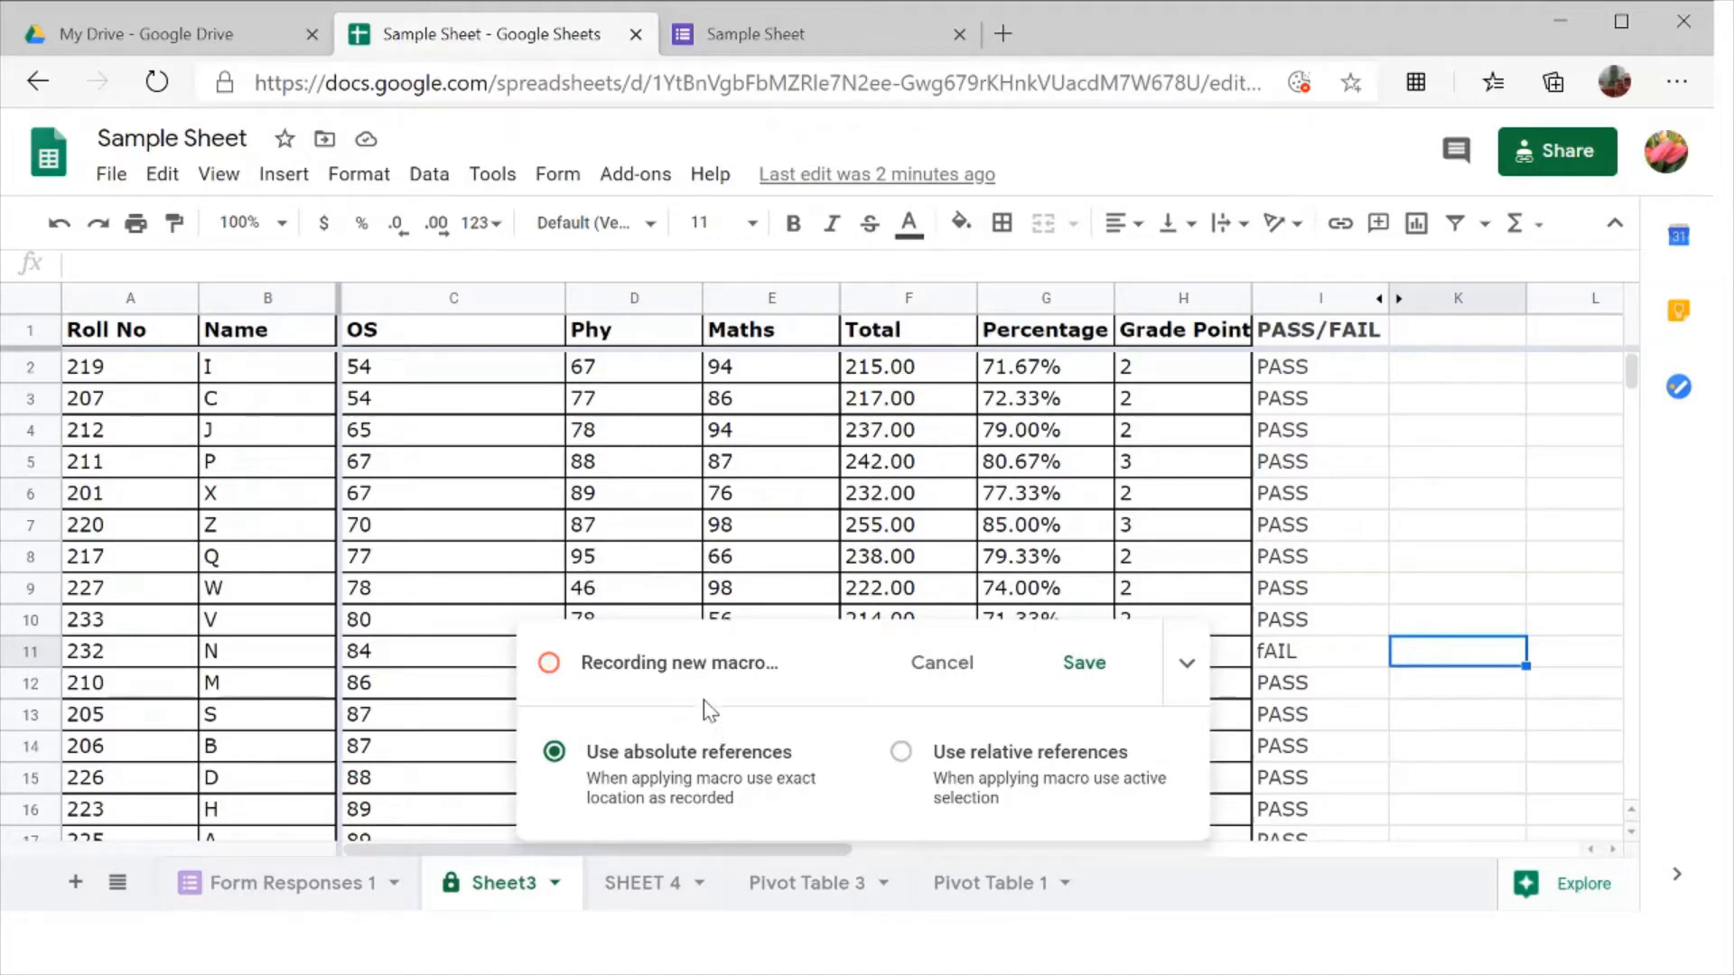
# Step: Set the entire sheet's font to Times New Roman at size 12 and remove the bold from header row 1
pyautogui.click(56, 309)
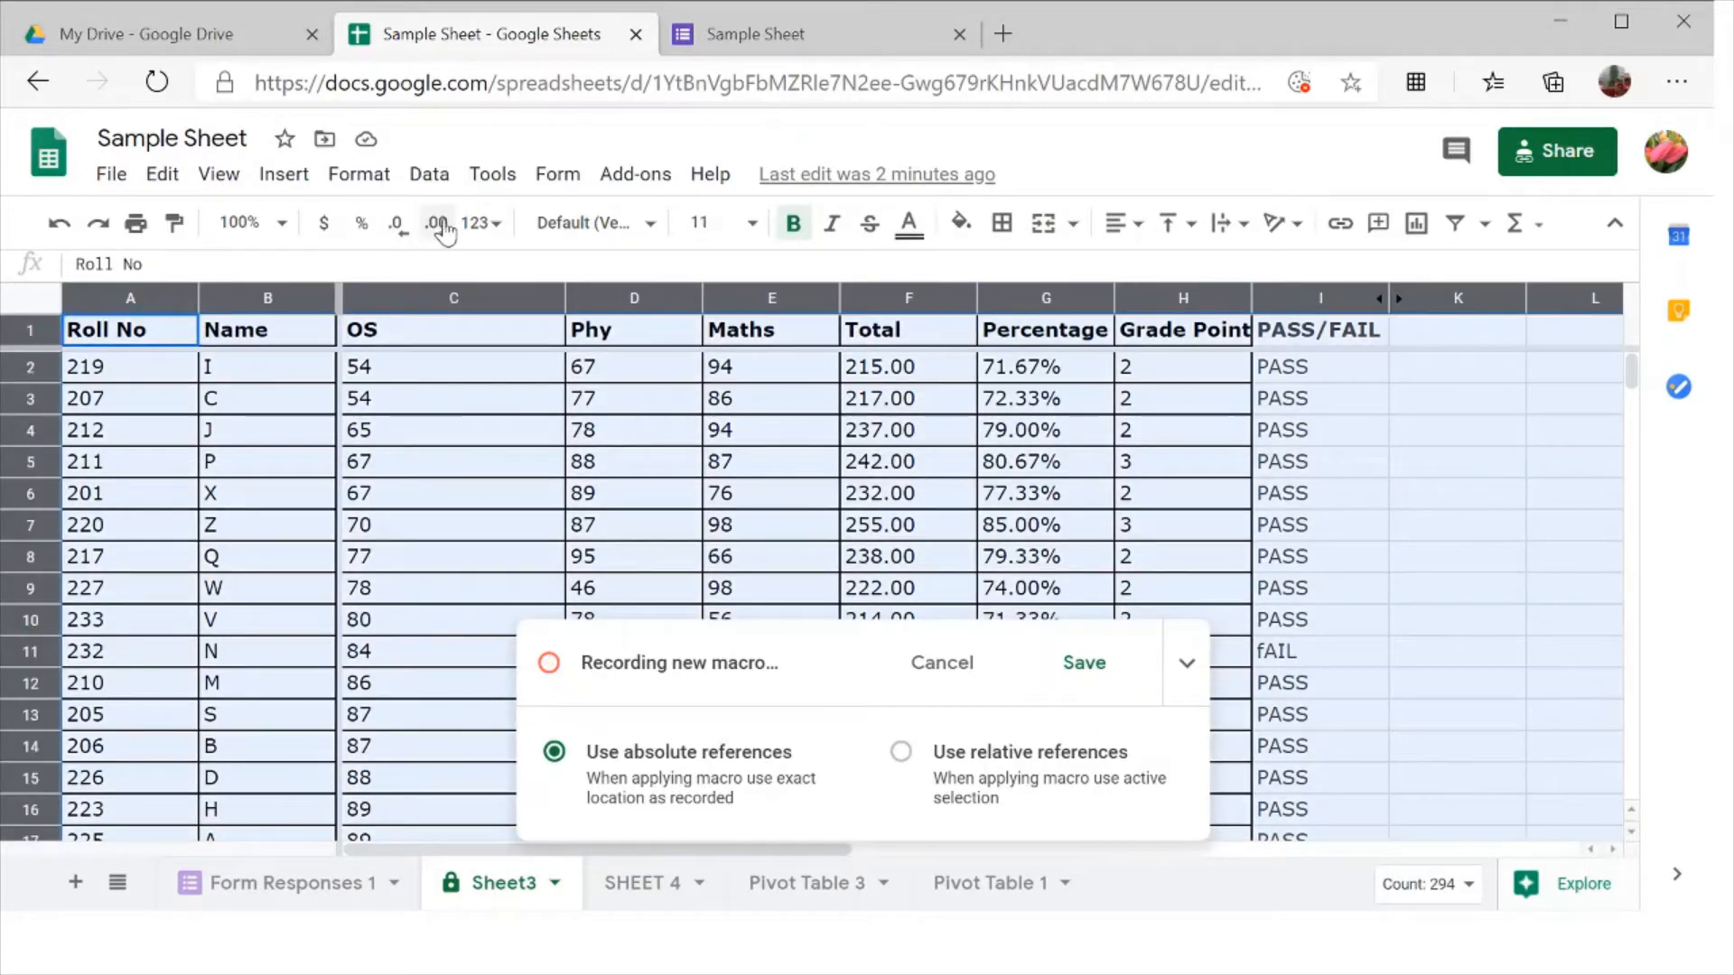
pyautogui.click(643, 228)
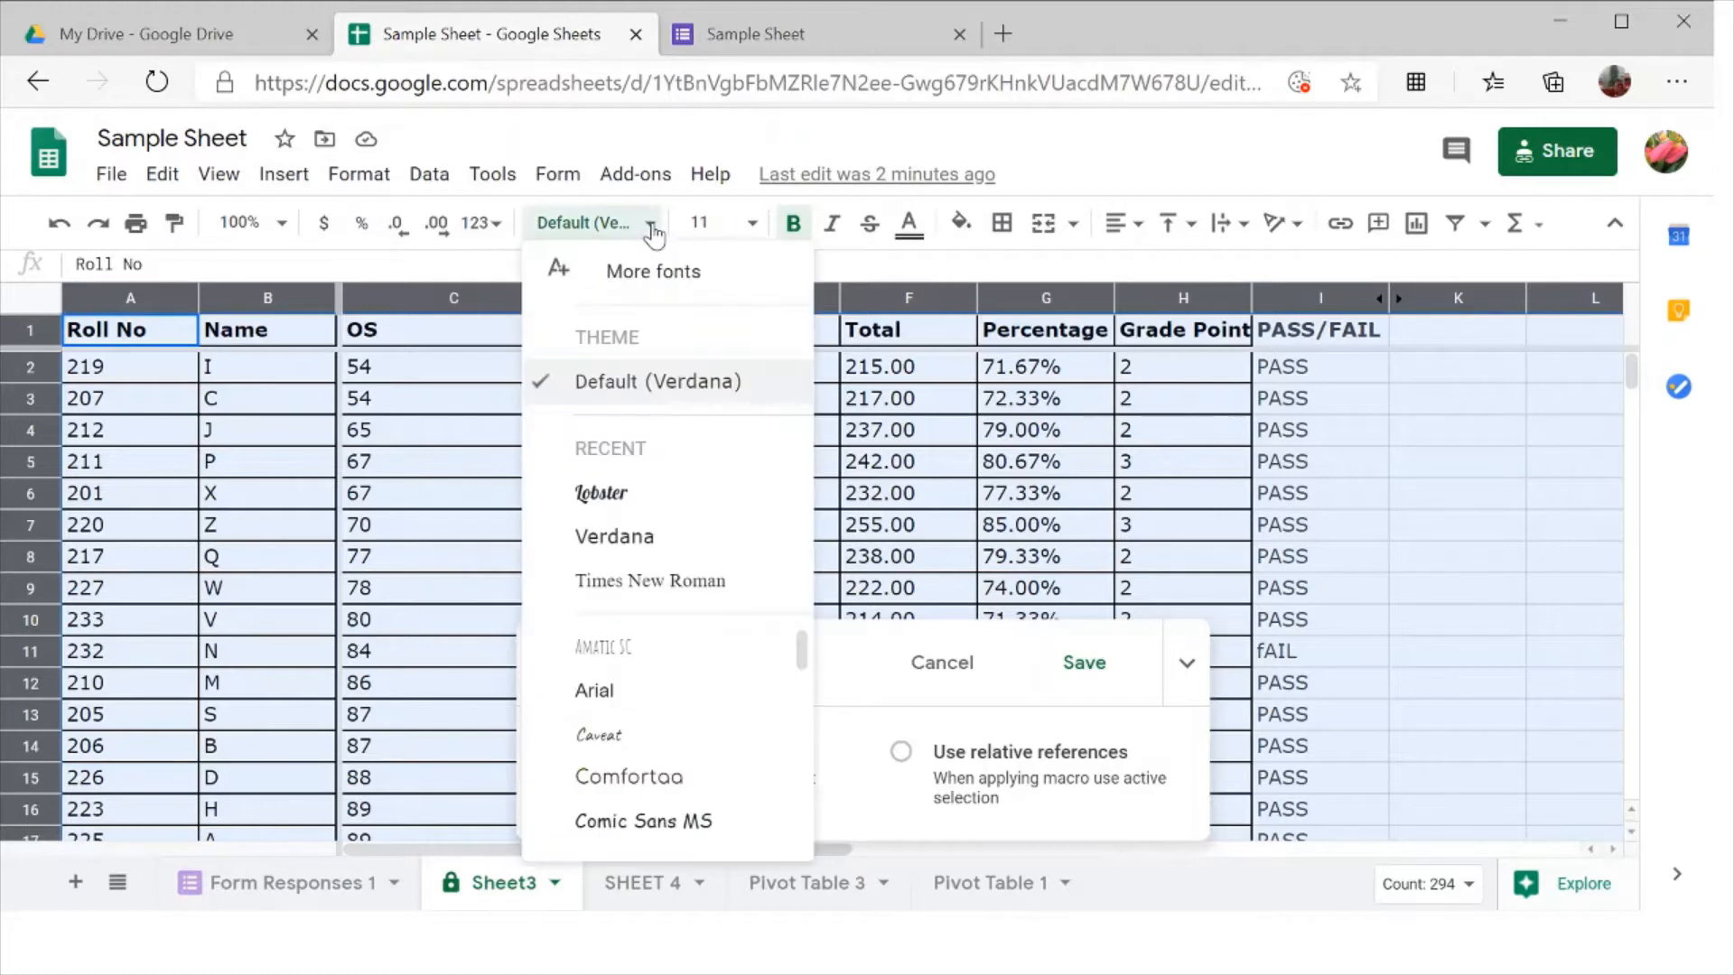
pyautogui.click(658, 580)
pyautogui.click(732, 223)
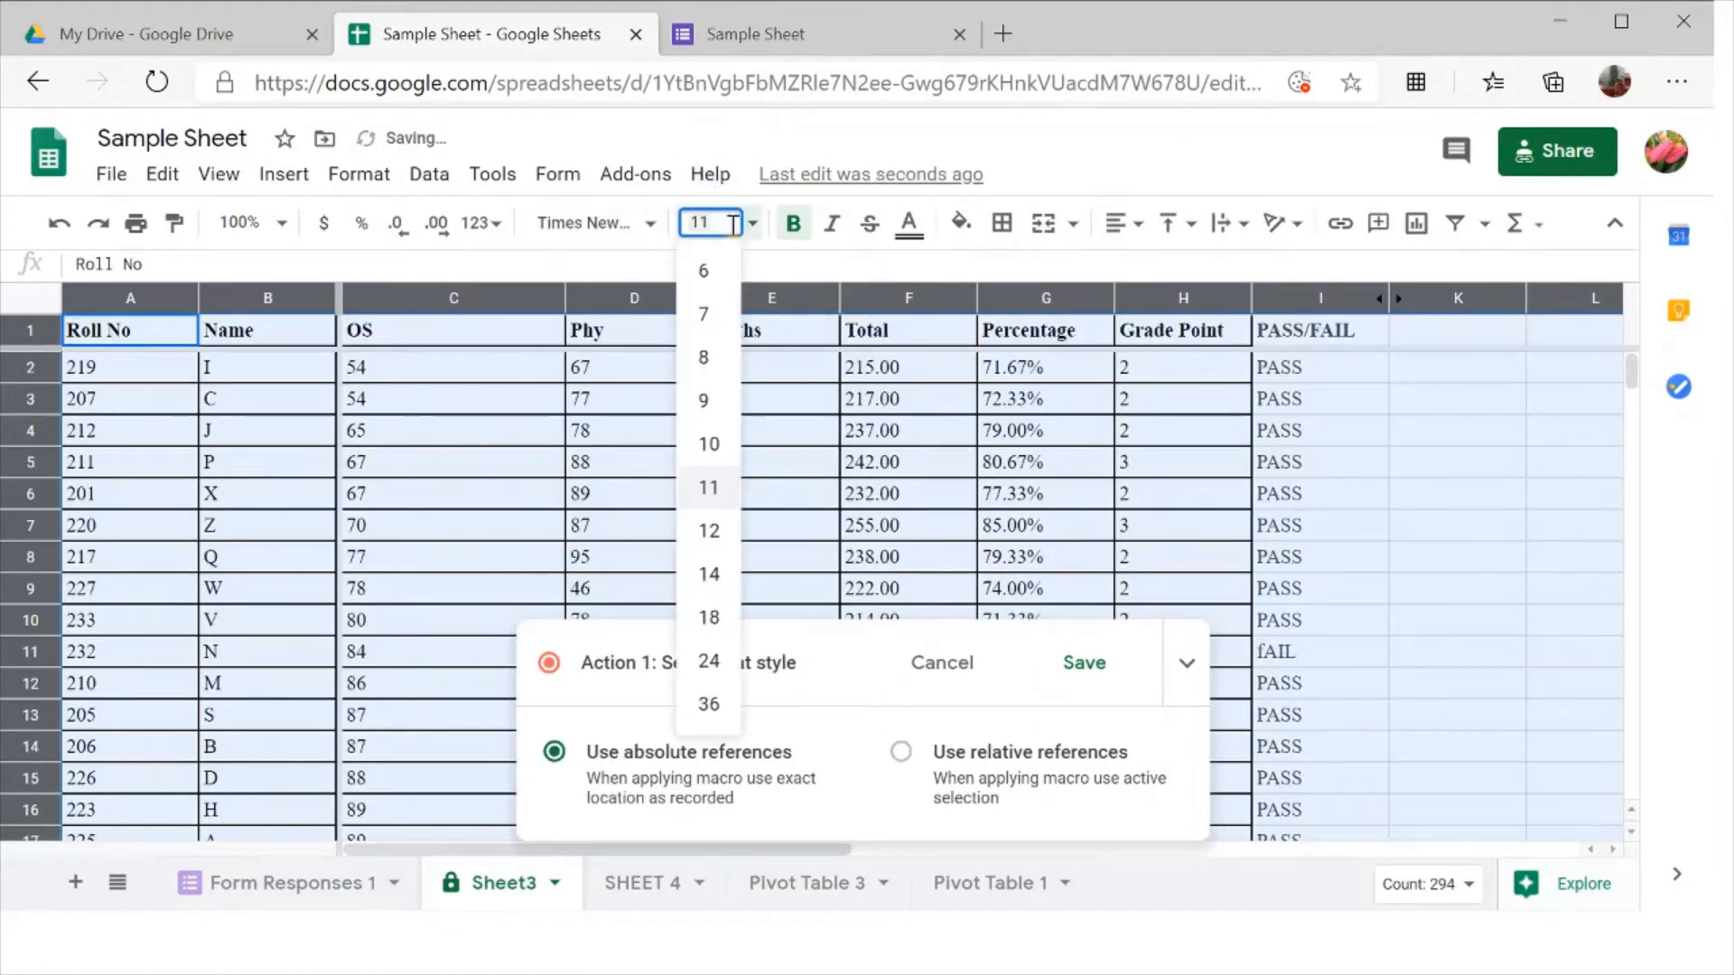
pyautogui.click(720, 535)
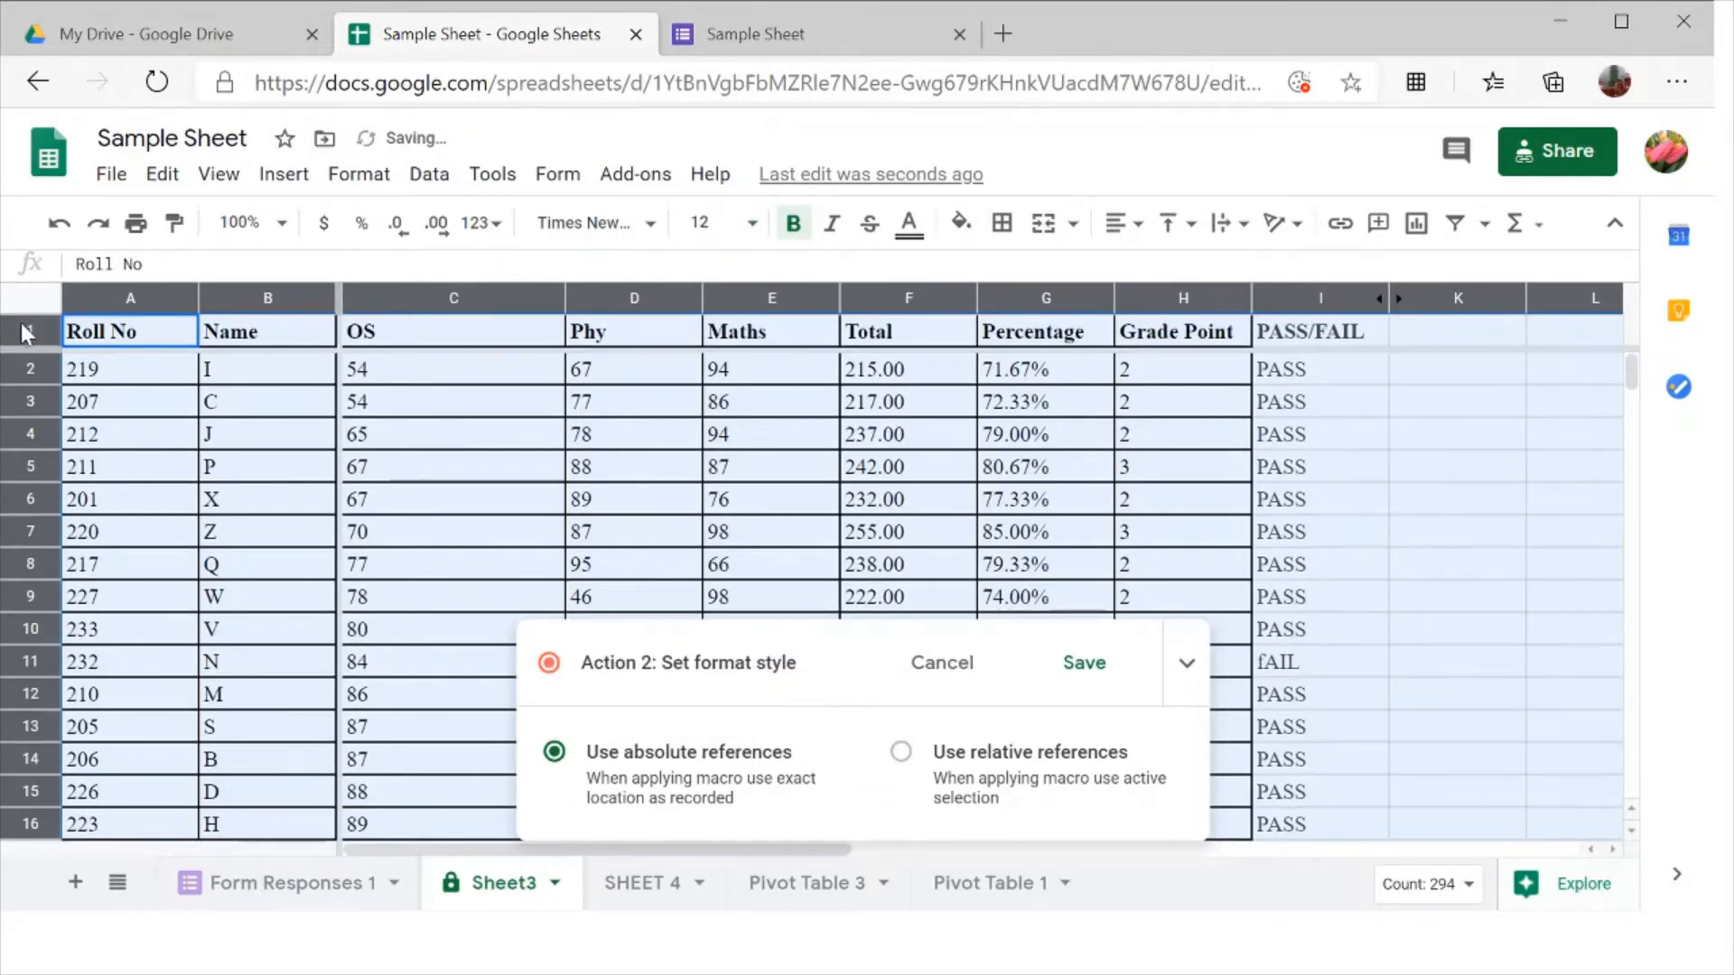
pyautogui.click(19, 325)
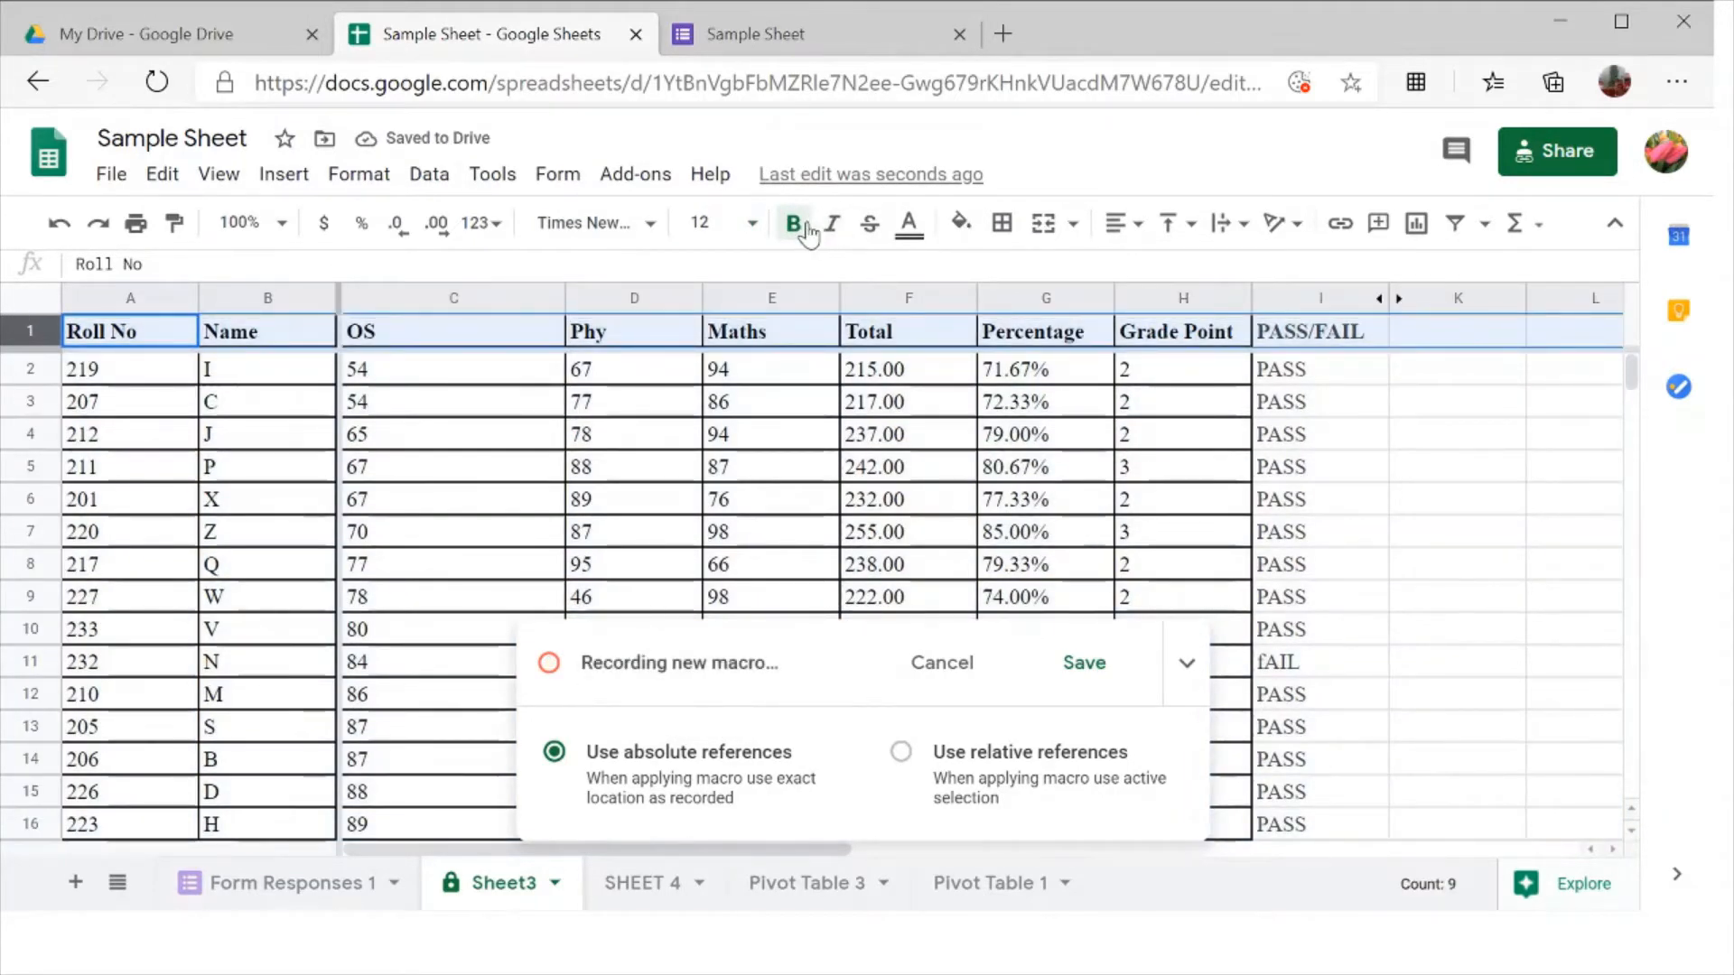
pyautogui.click(808, 233)
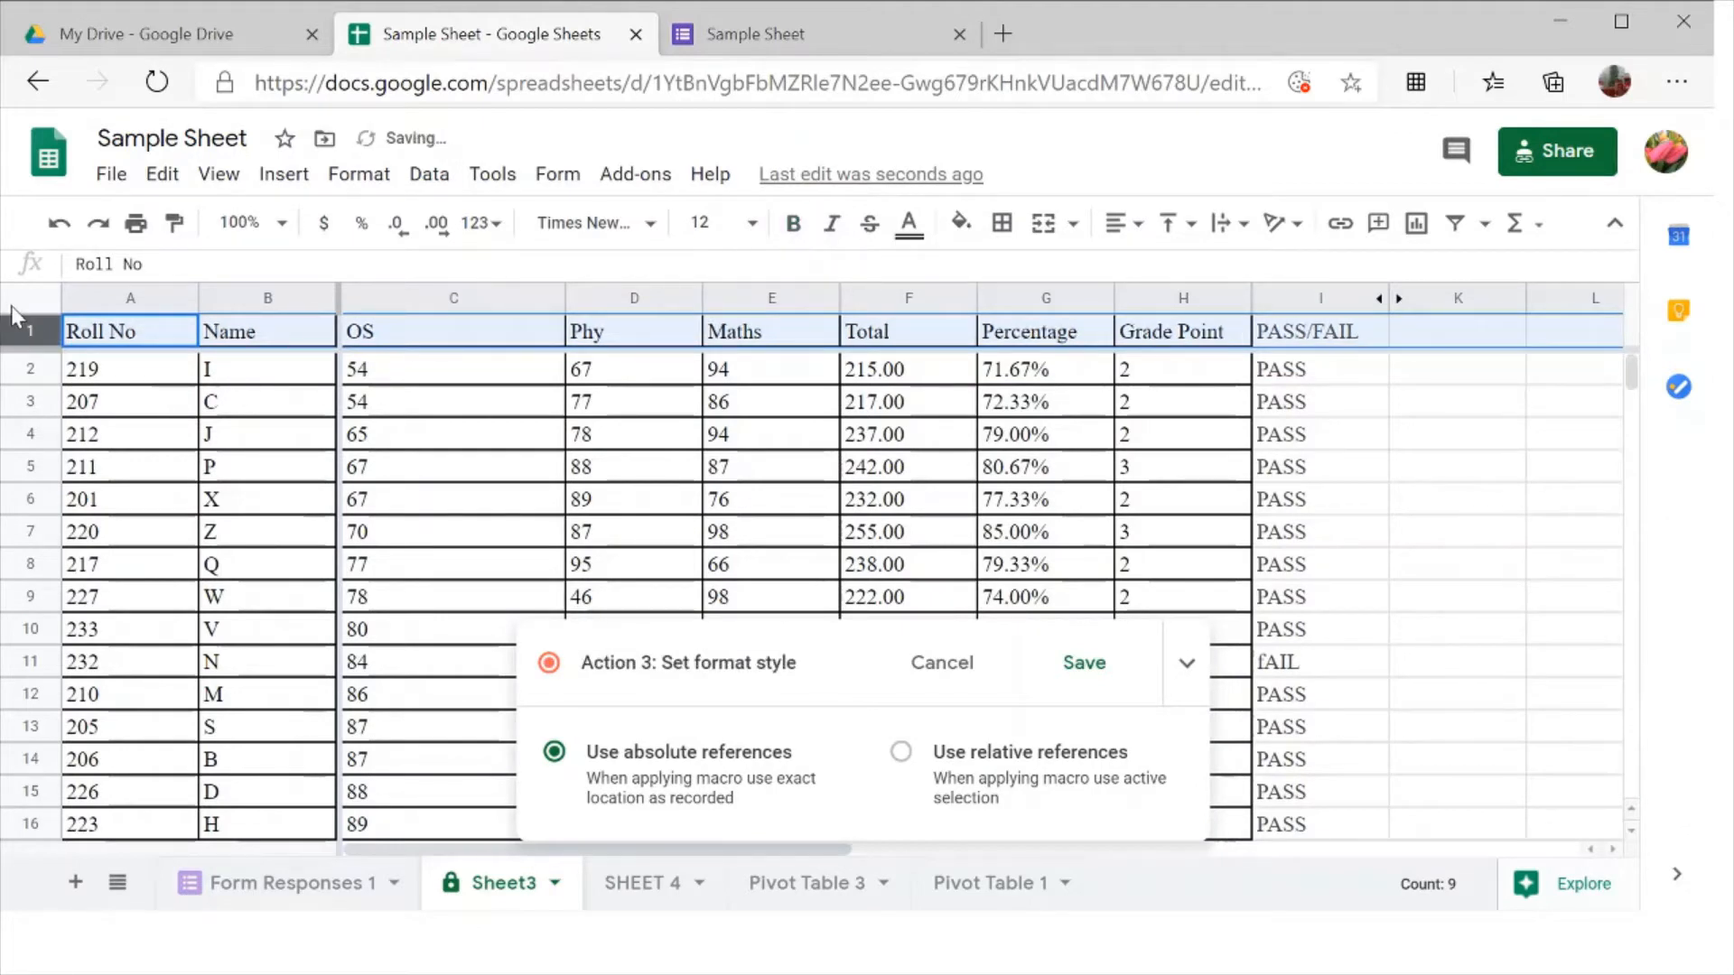
# Step: Left-align all cells of the sheet and set their text wrapping to Overflow
pyautogui.click(12, 309)
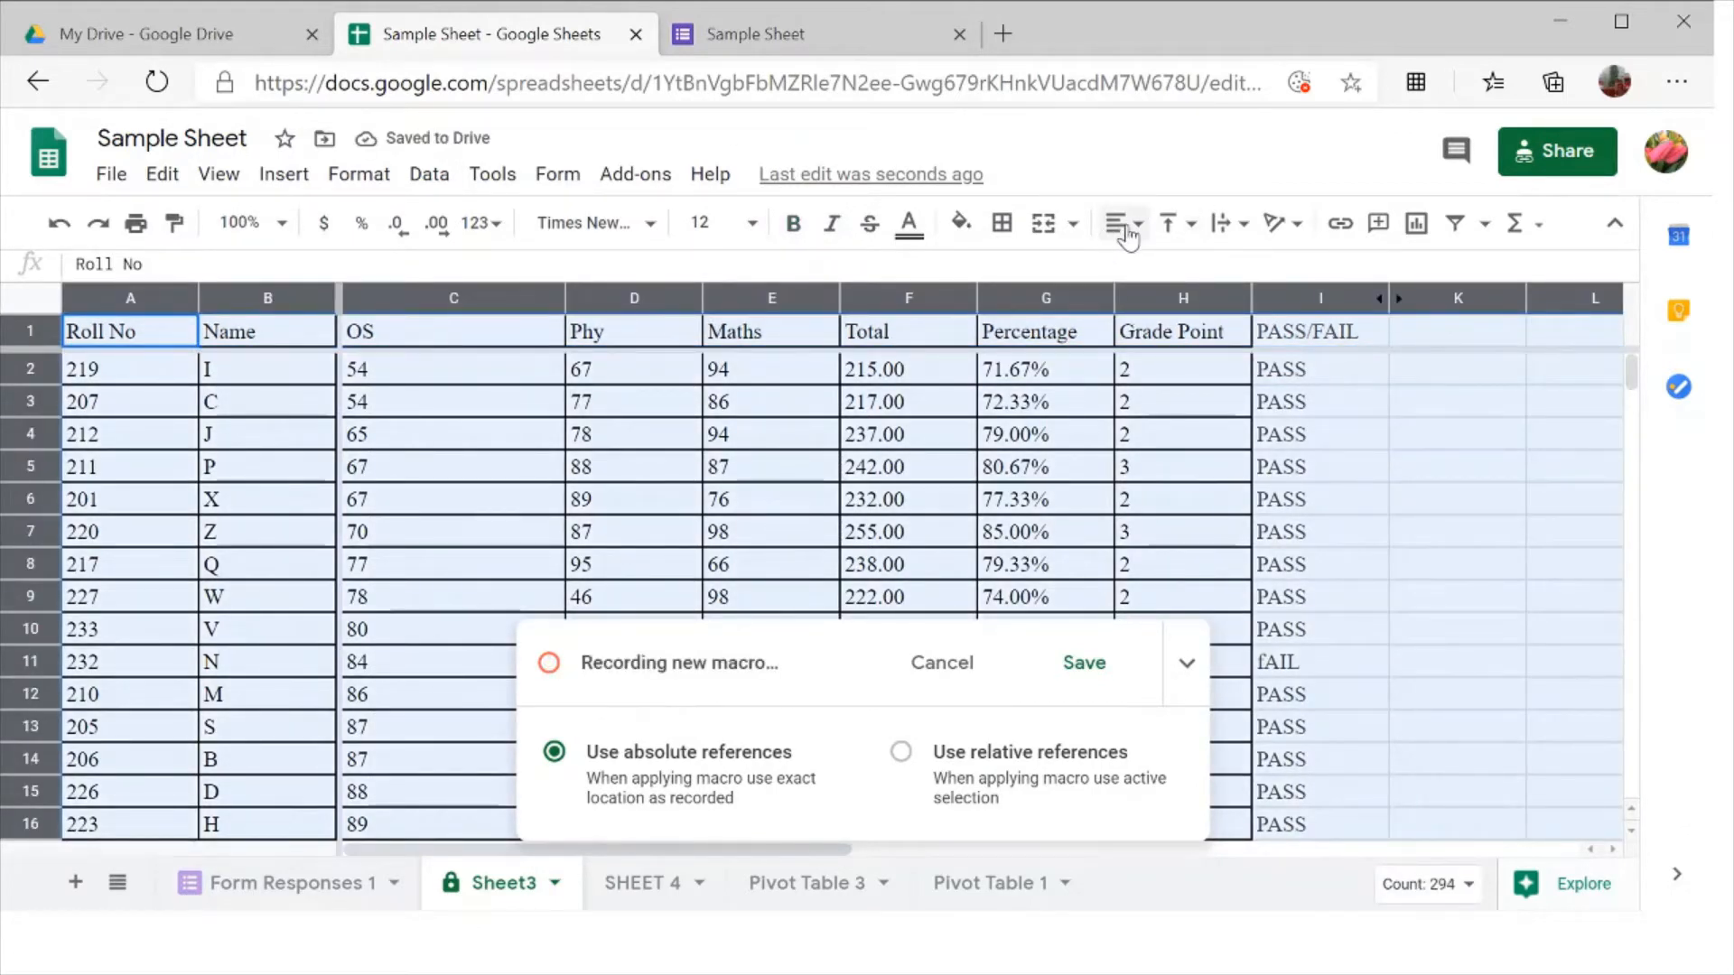
pyautogui.click(1126, 230)
pyautogui.click(1122, 269)
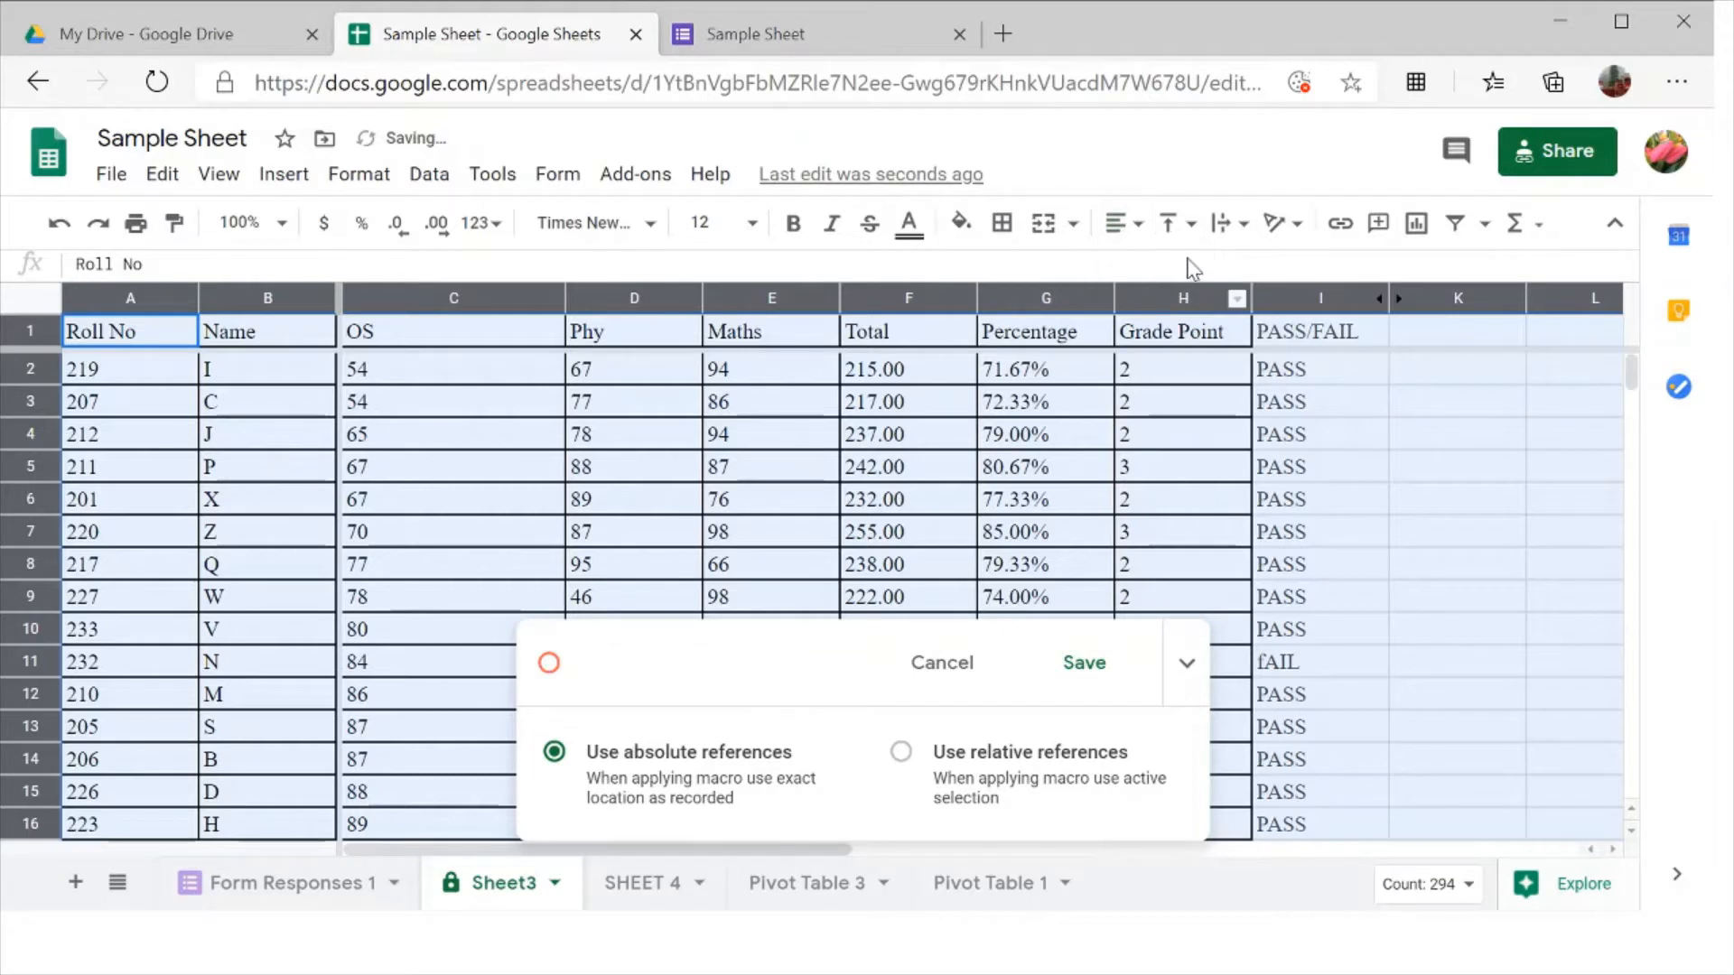
pyautogui.click(1226, 224)
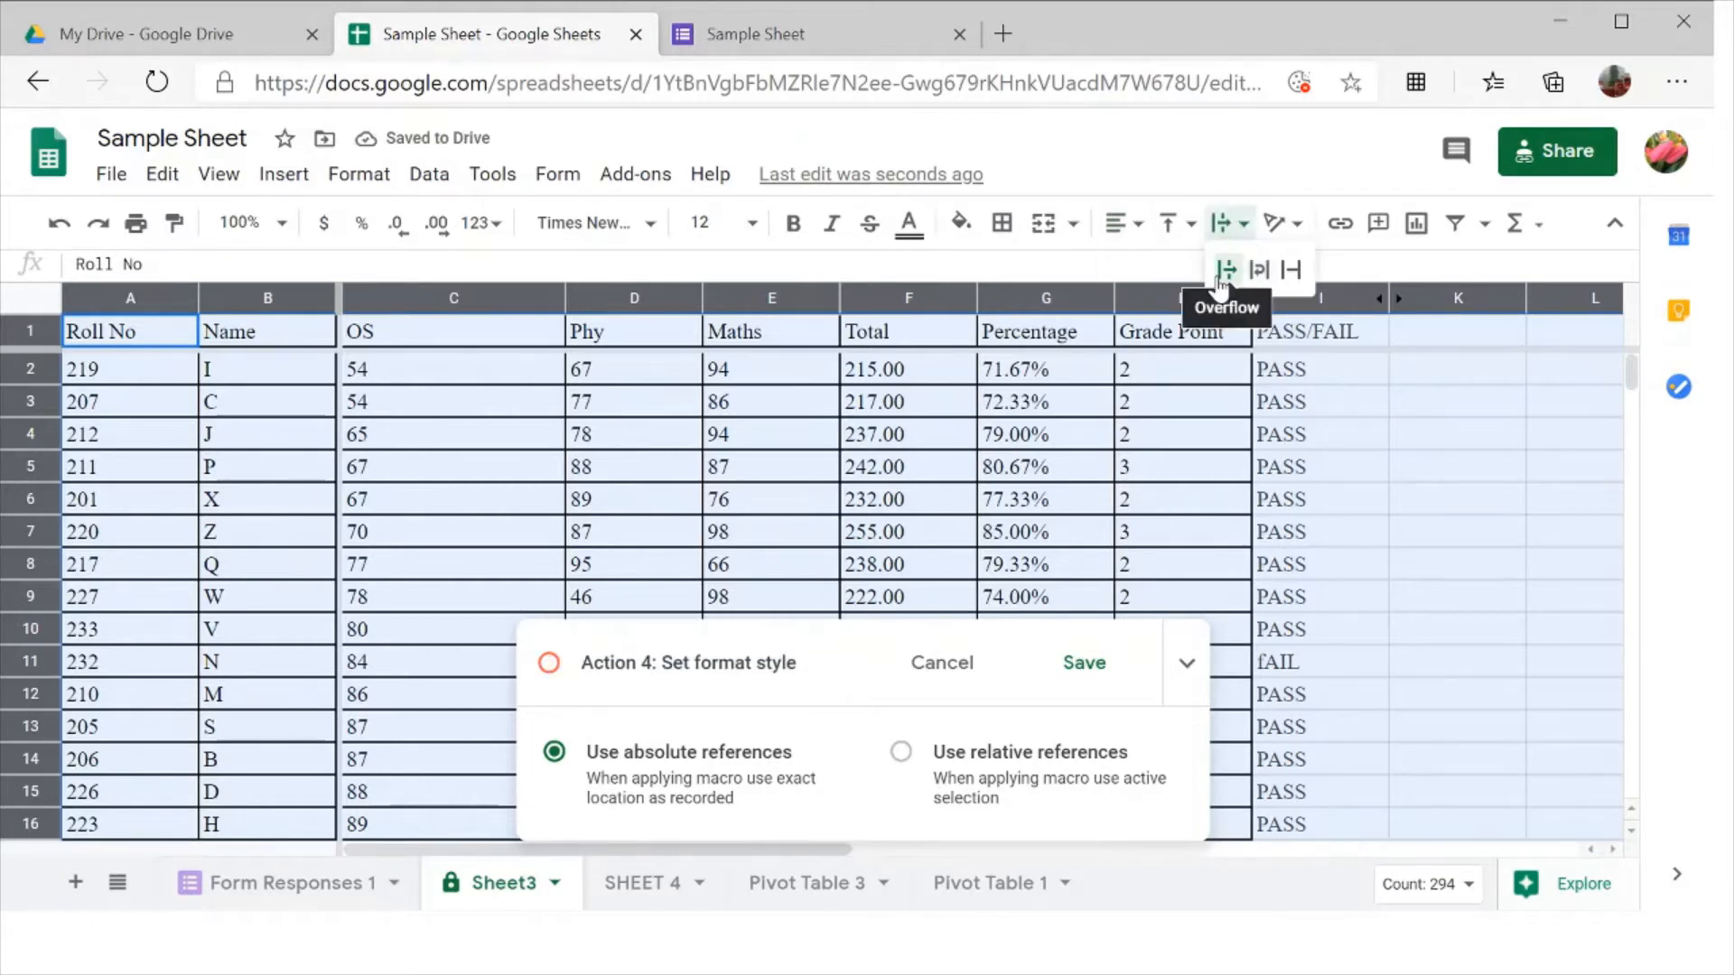
pyautogui.click(1225, 270)
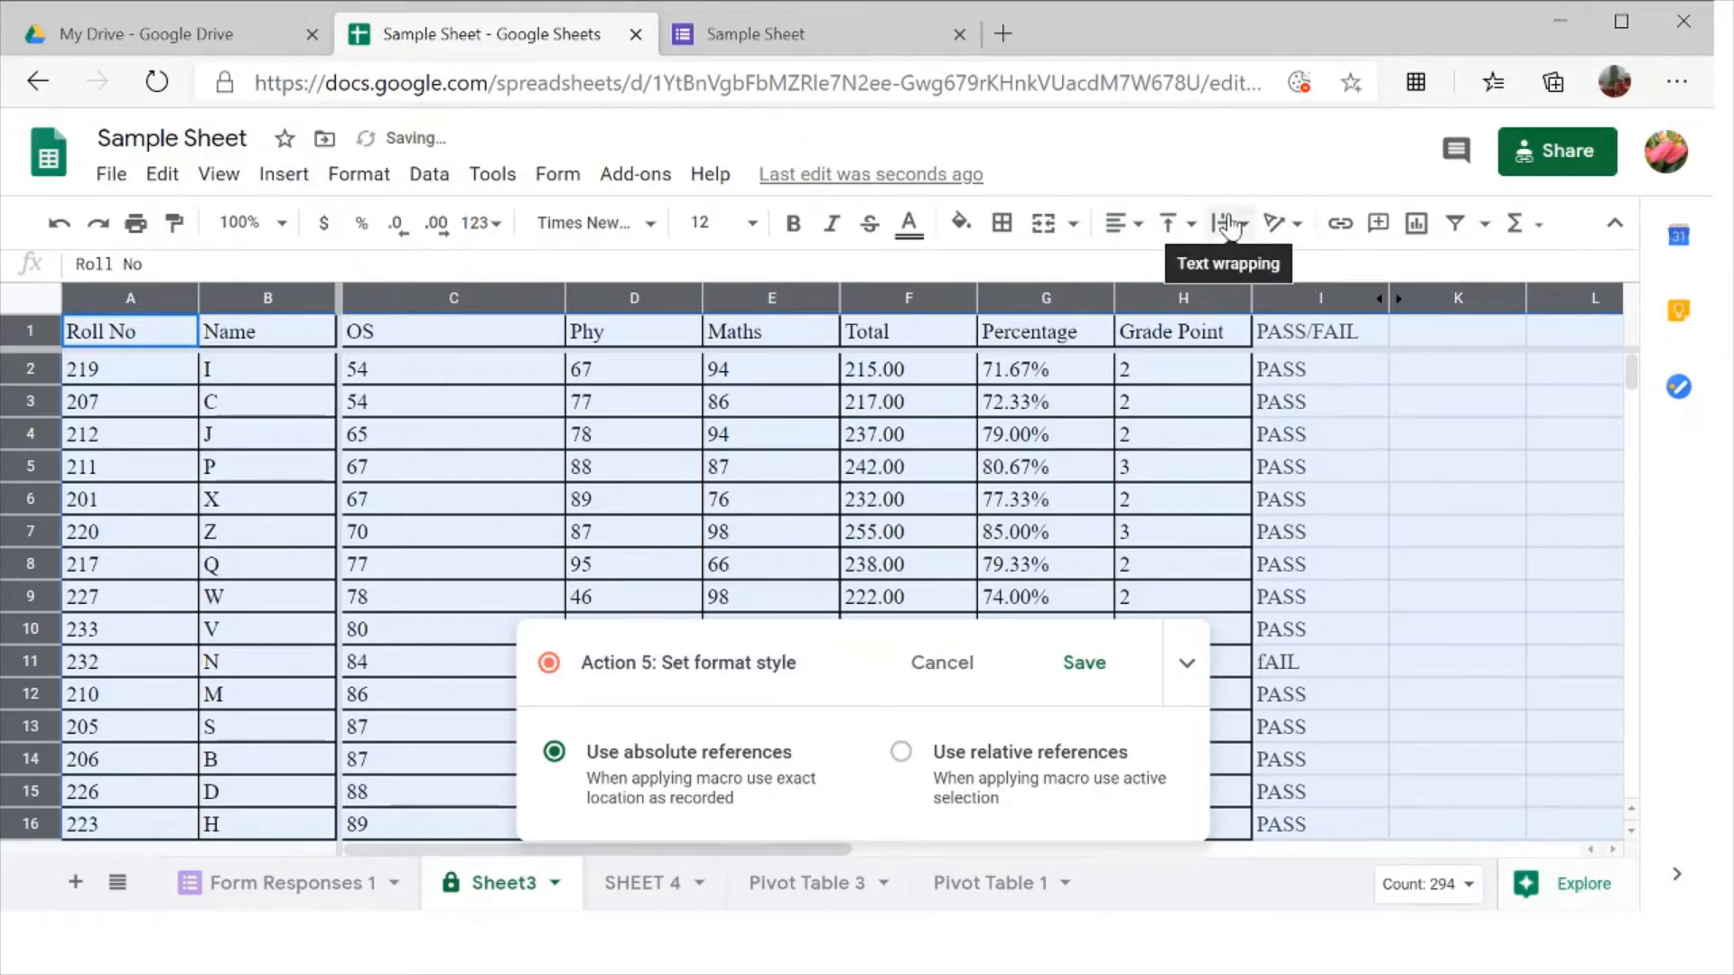
# Step: Apply the red-and-pink alternating colors style to the sheet and reset the cells' own fill color
pyautogui.click(963, 226)
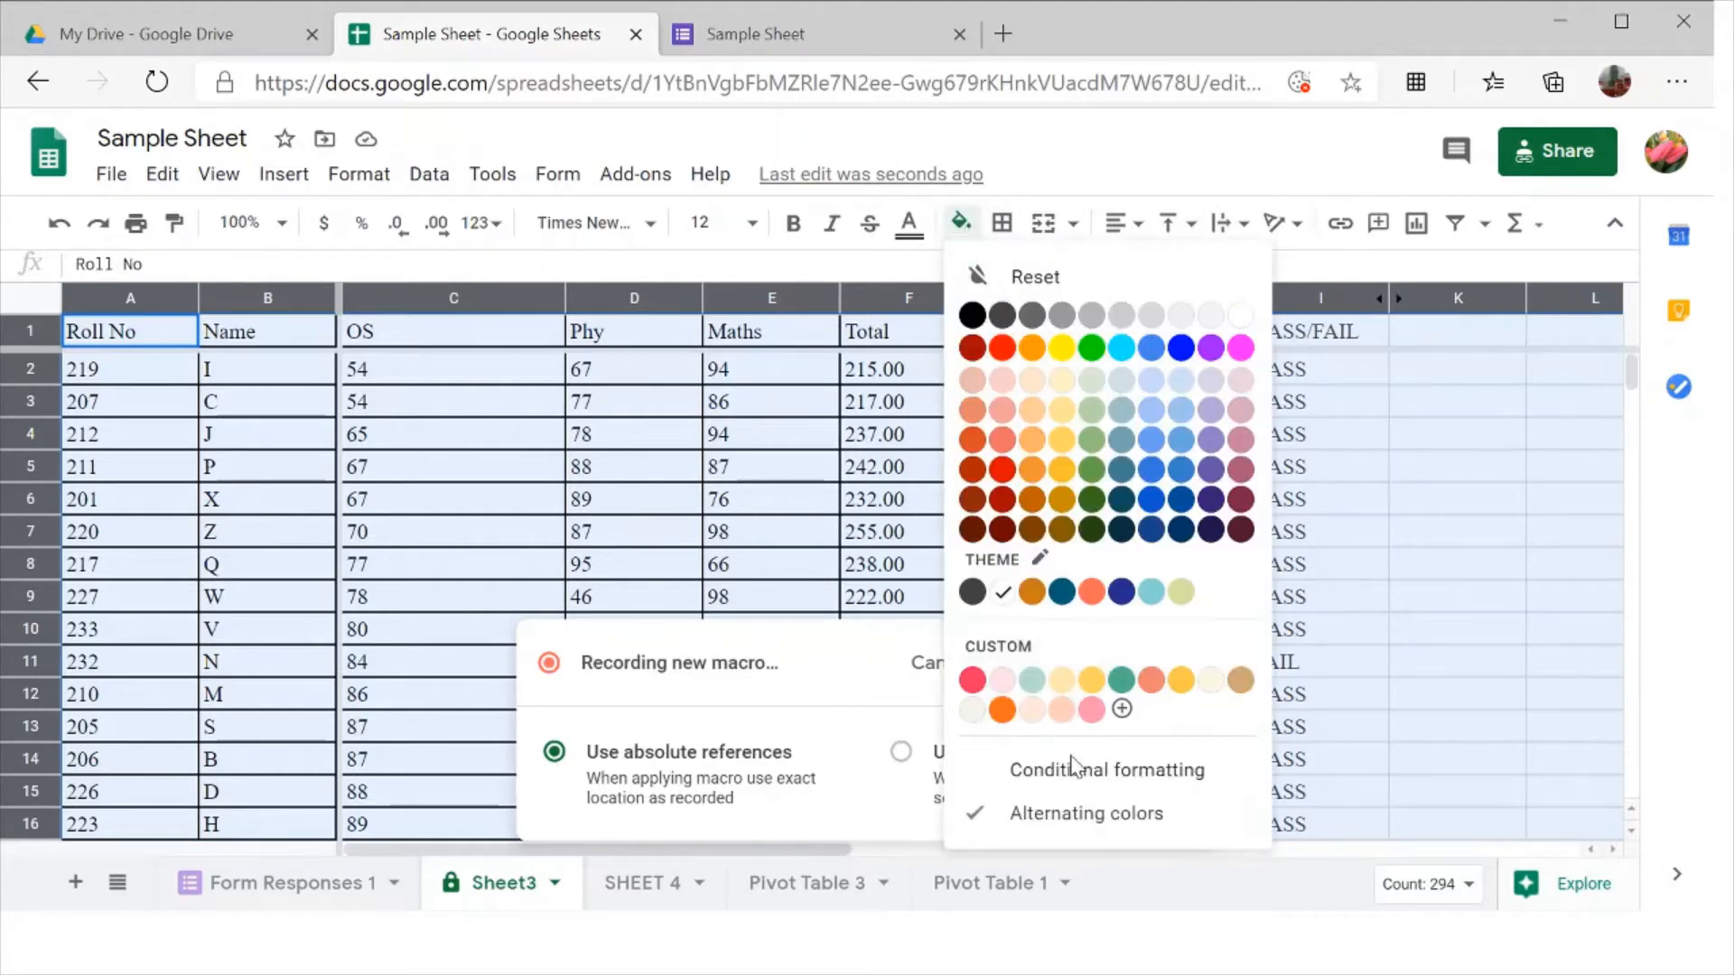
pyautogui.click(1074, 838)
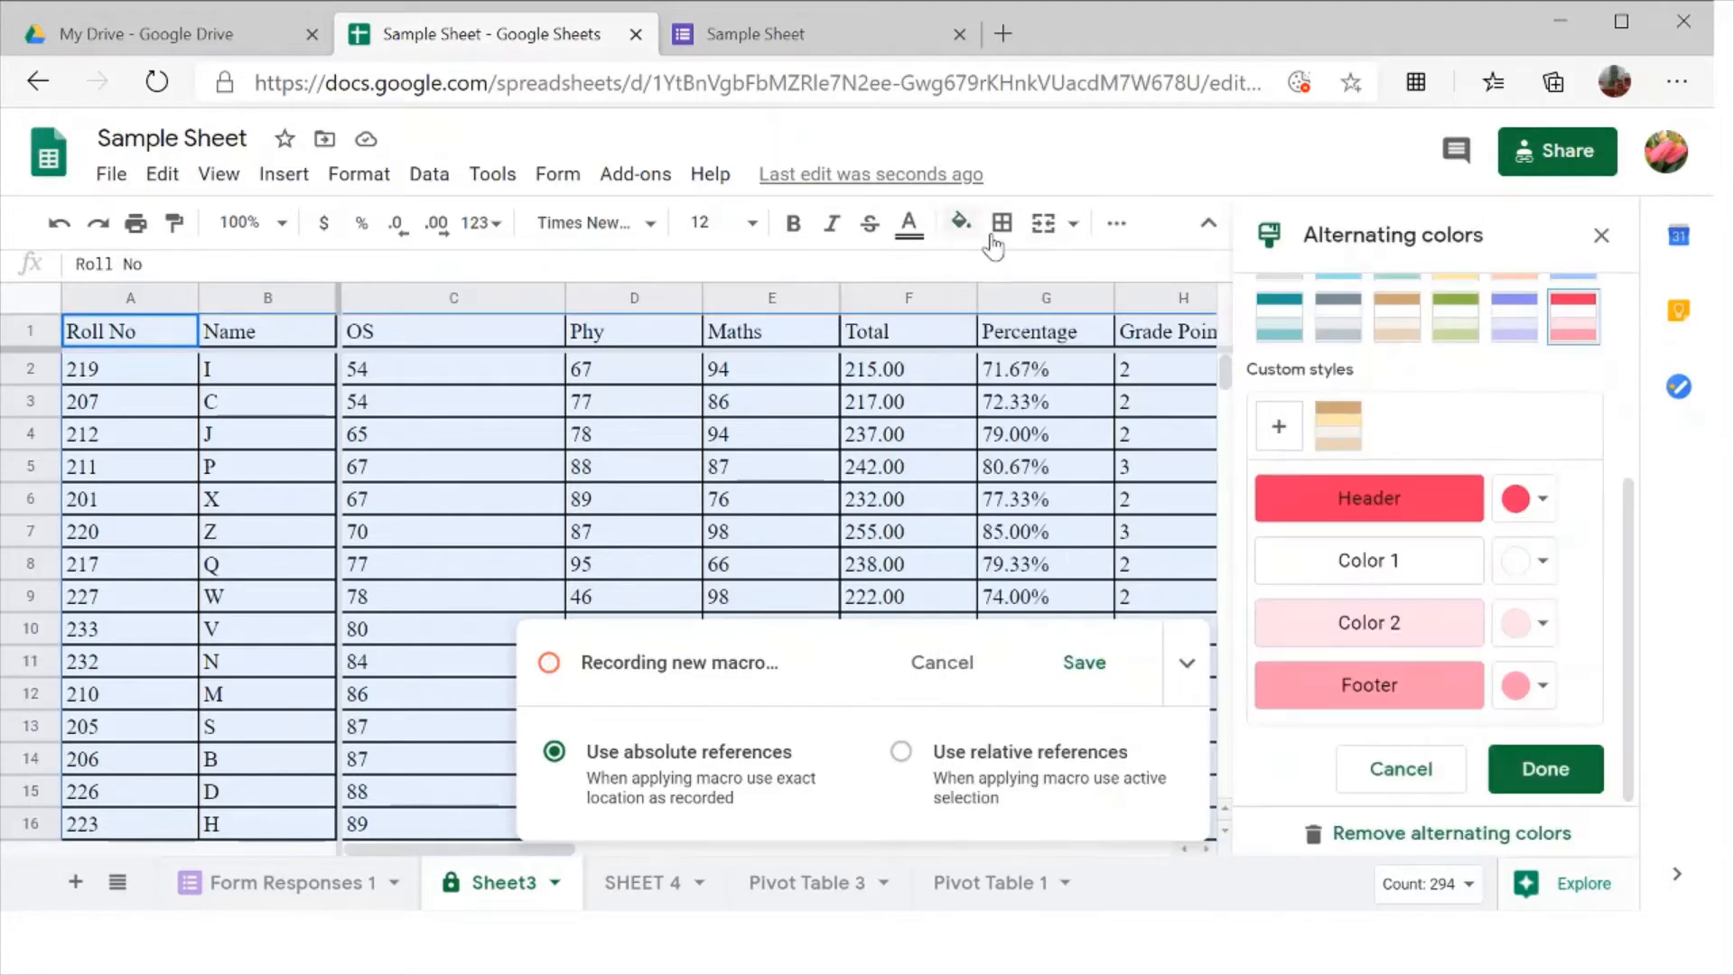
pyautogui.click(1545, 773)
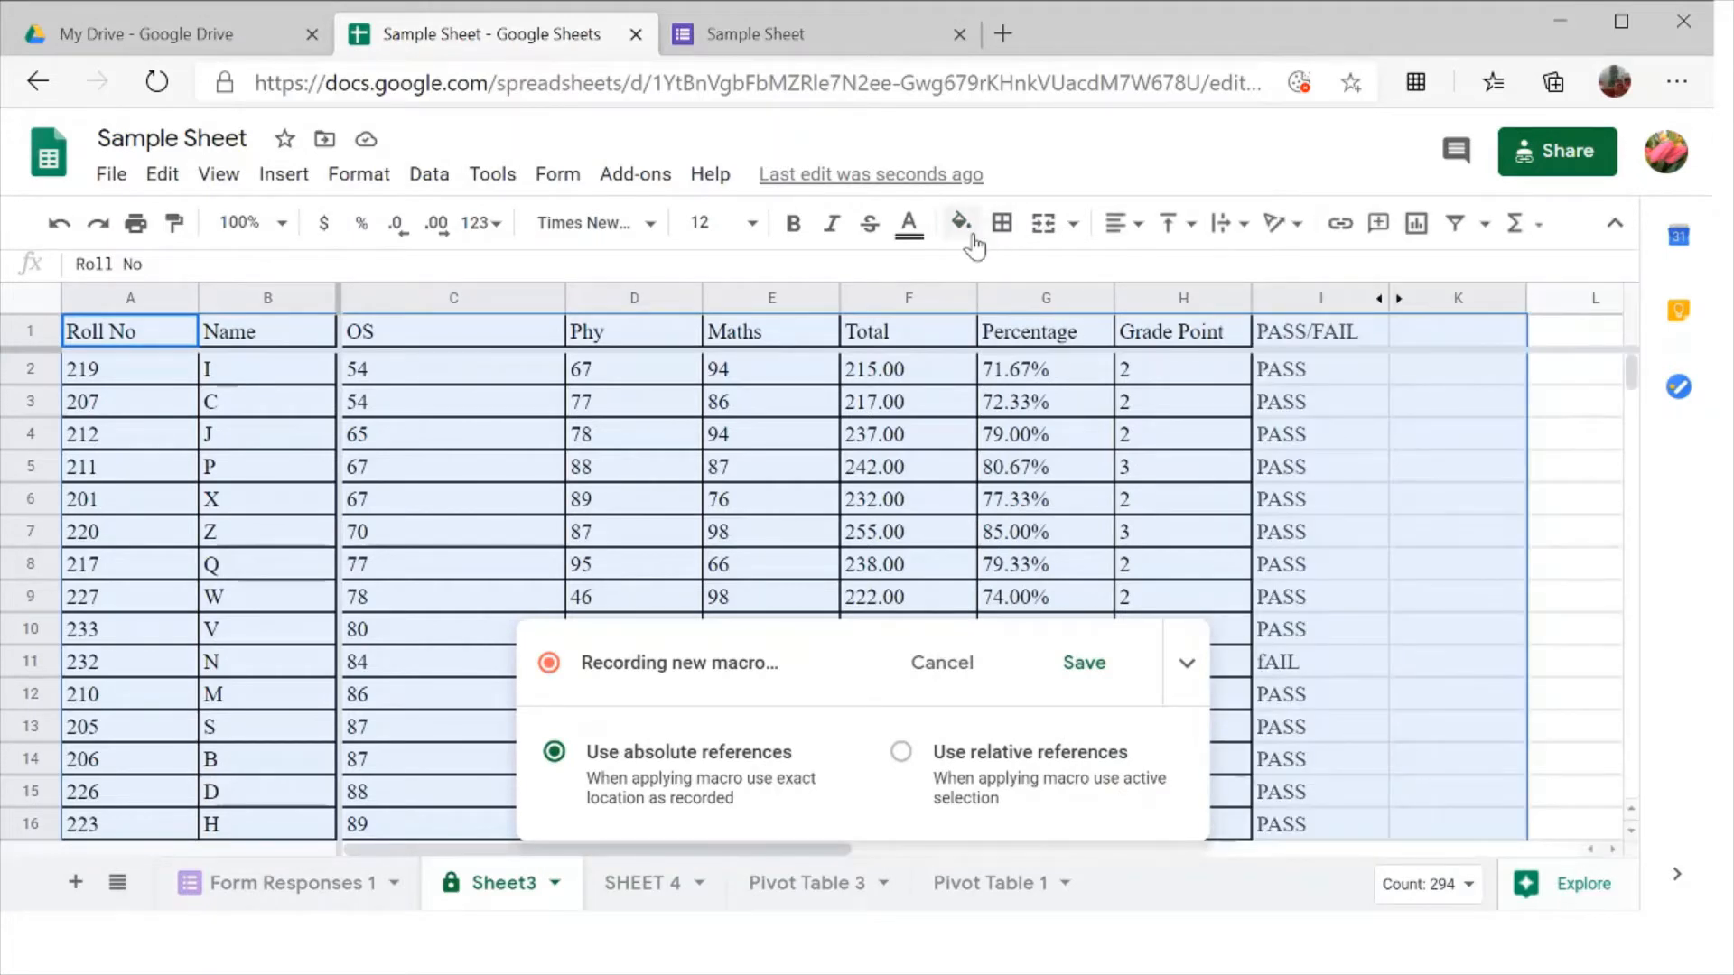
pyautogui.click(961, 224)
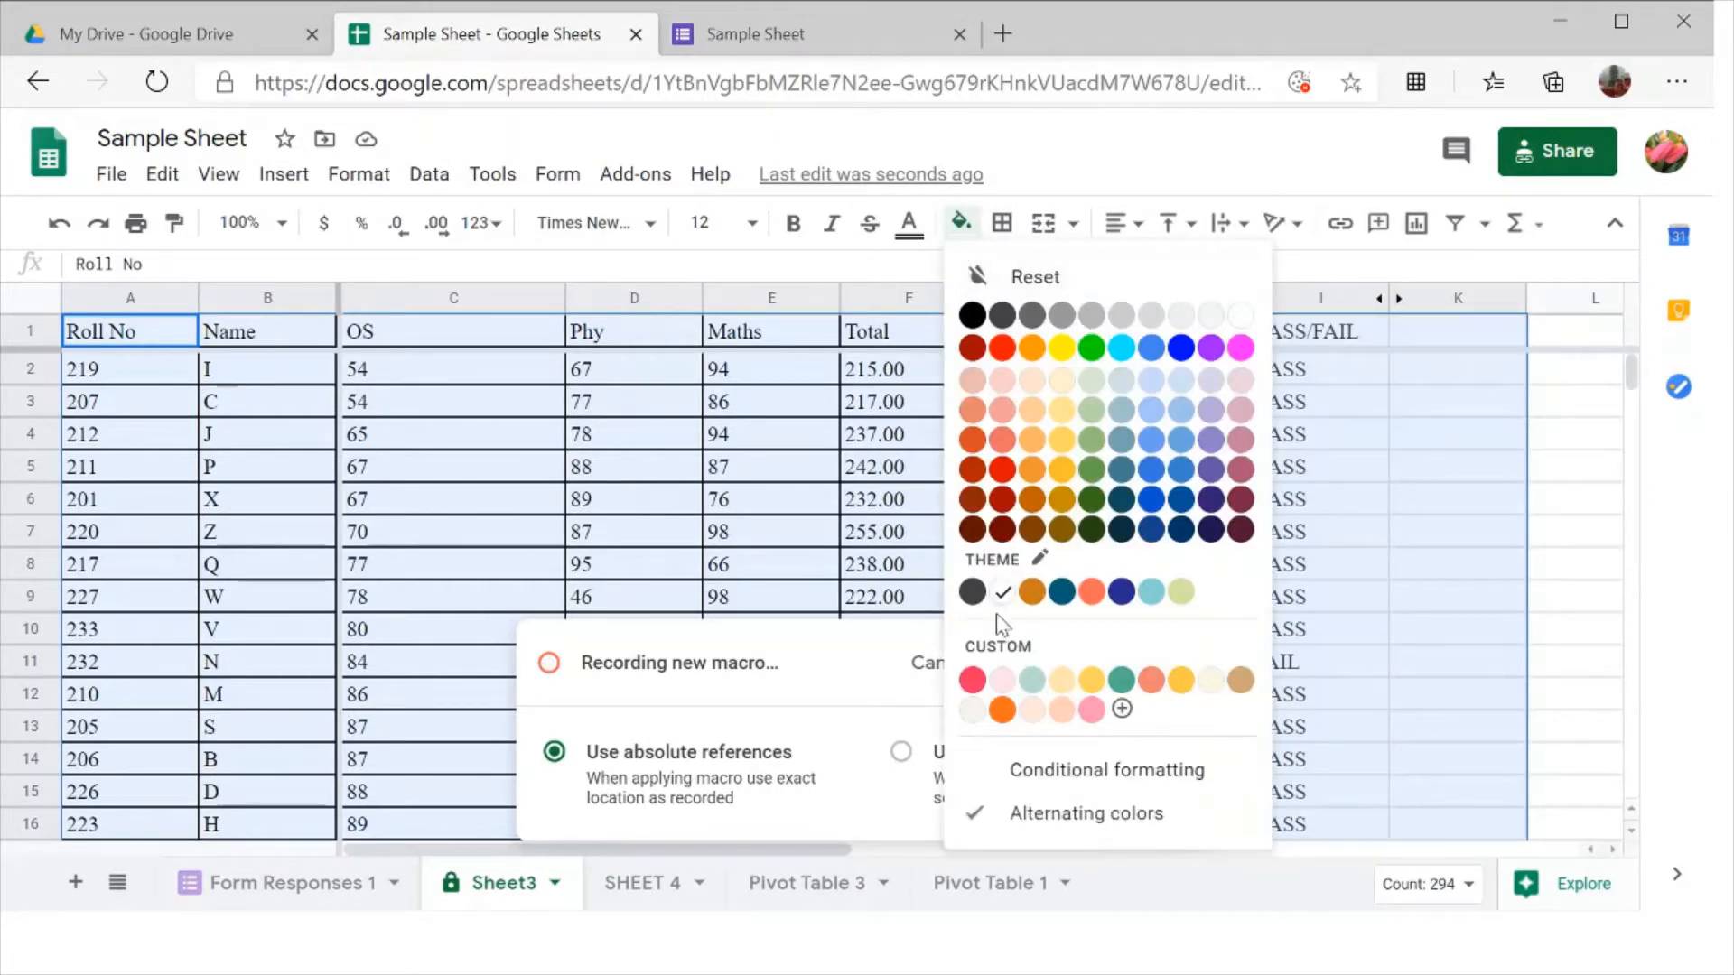
pyautogui.click(1038, 288)
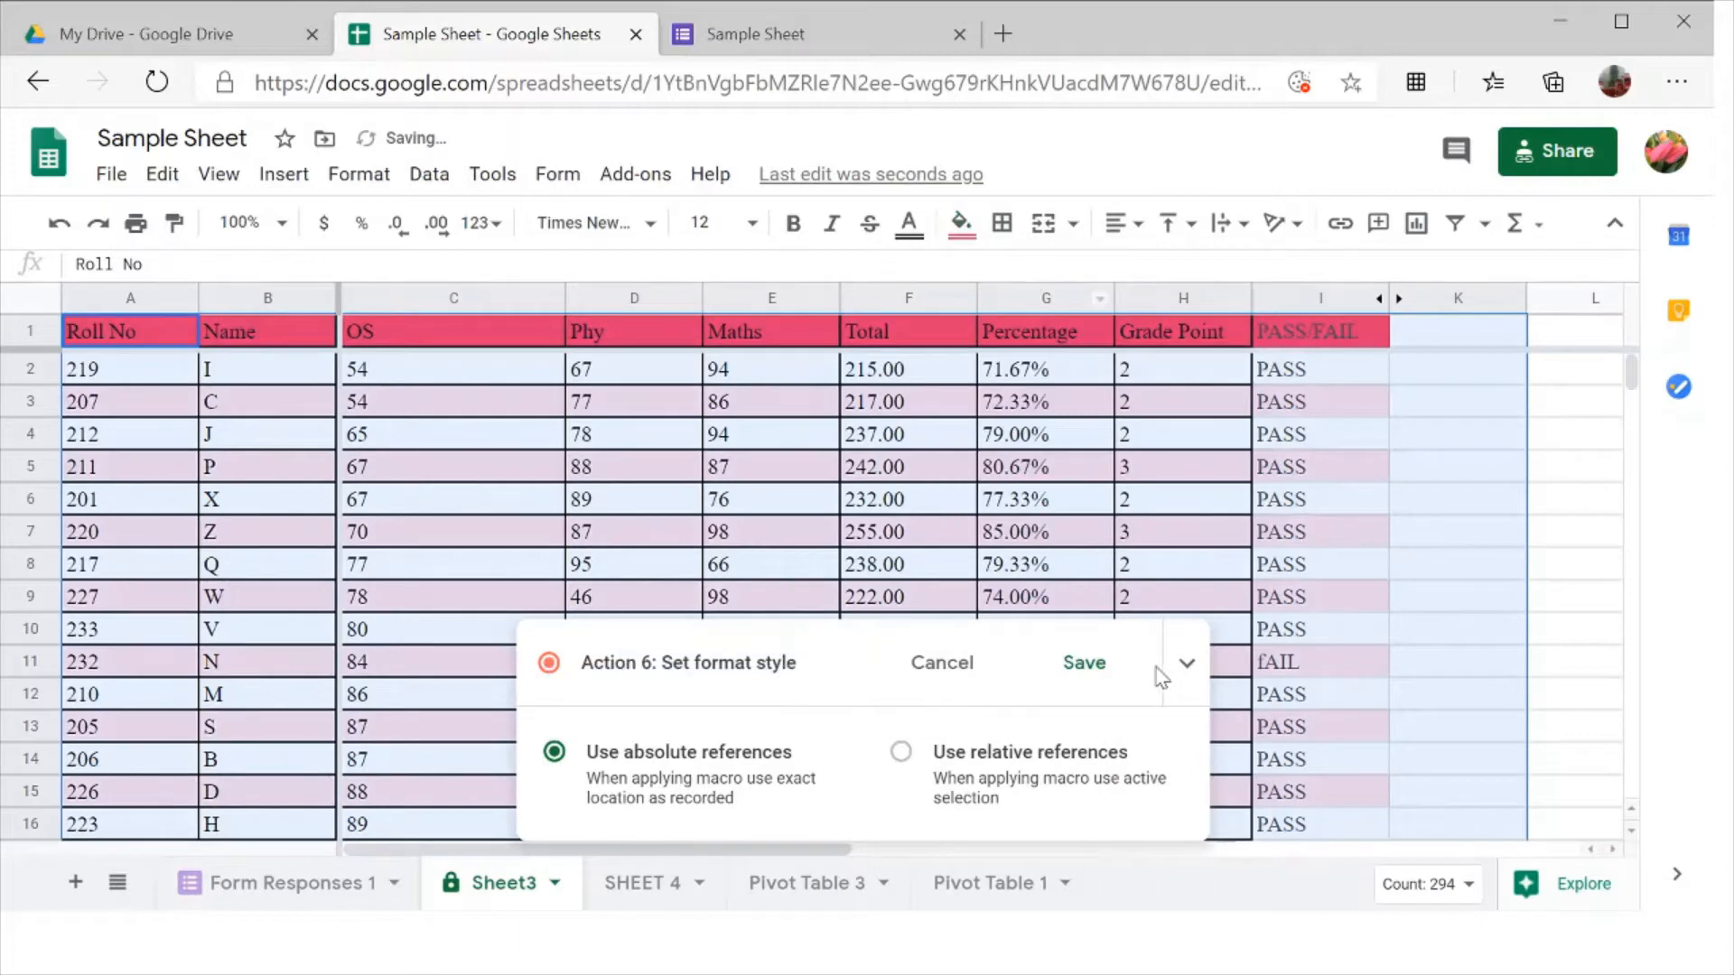
# Step: Finish the macro recording and save it under the name FORMAT 1 without a shortcut number
pyautogui.click(1103, 679)
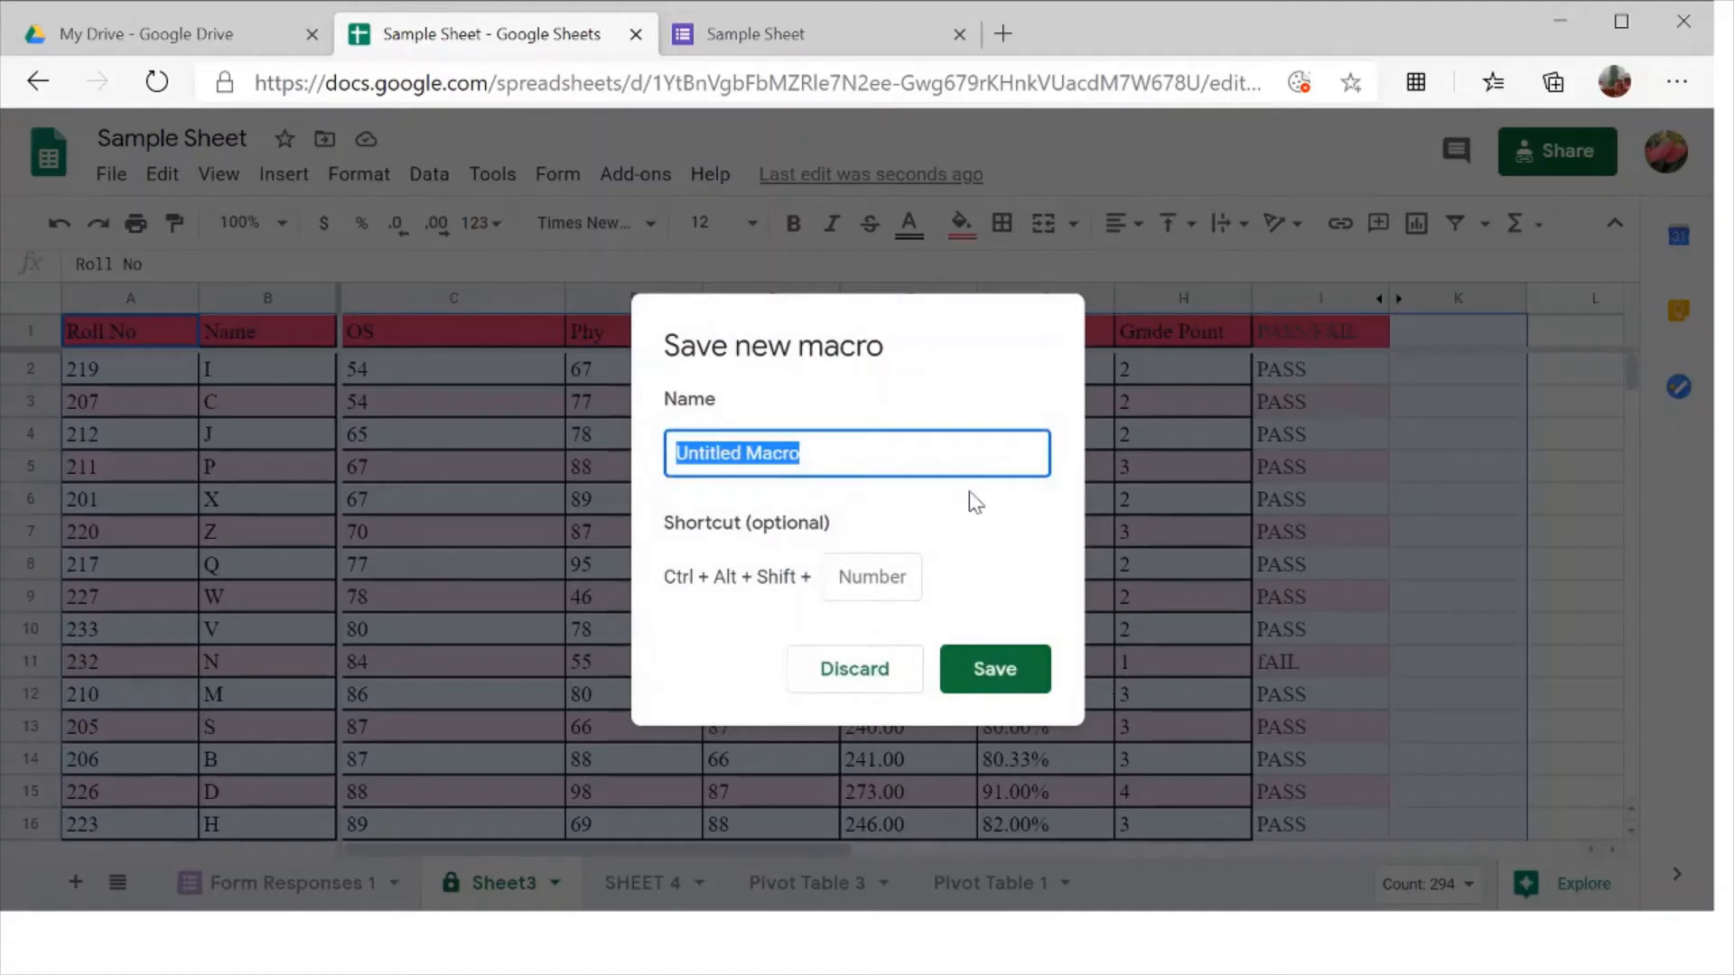
pyautogui.write('FORMAT ')
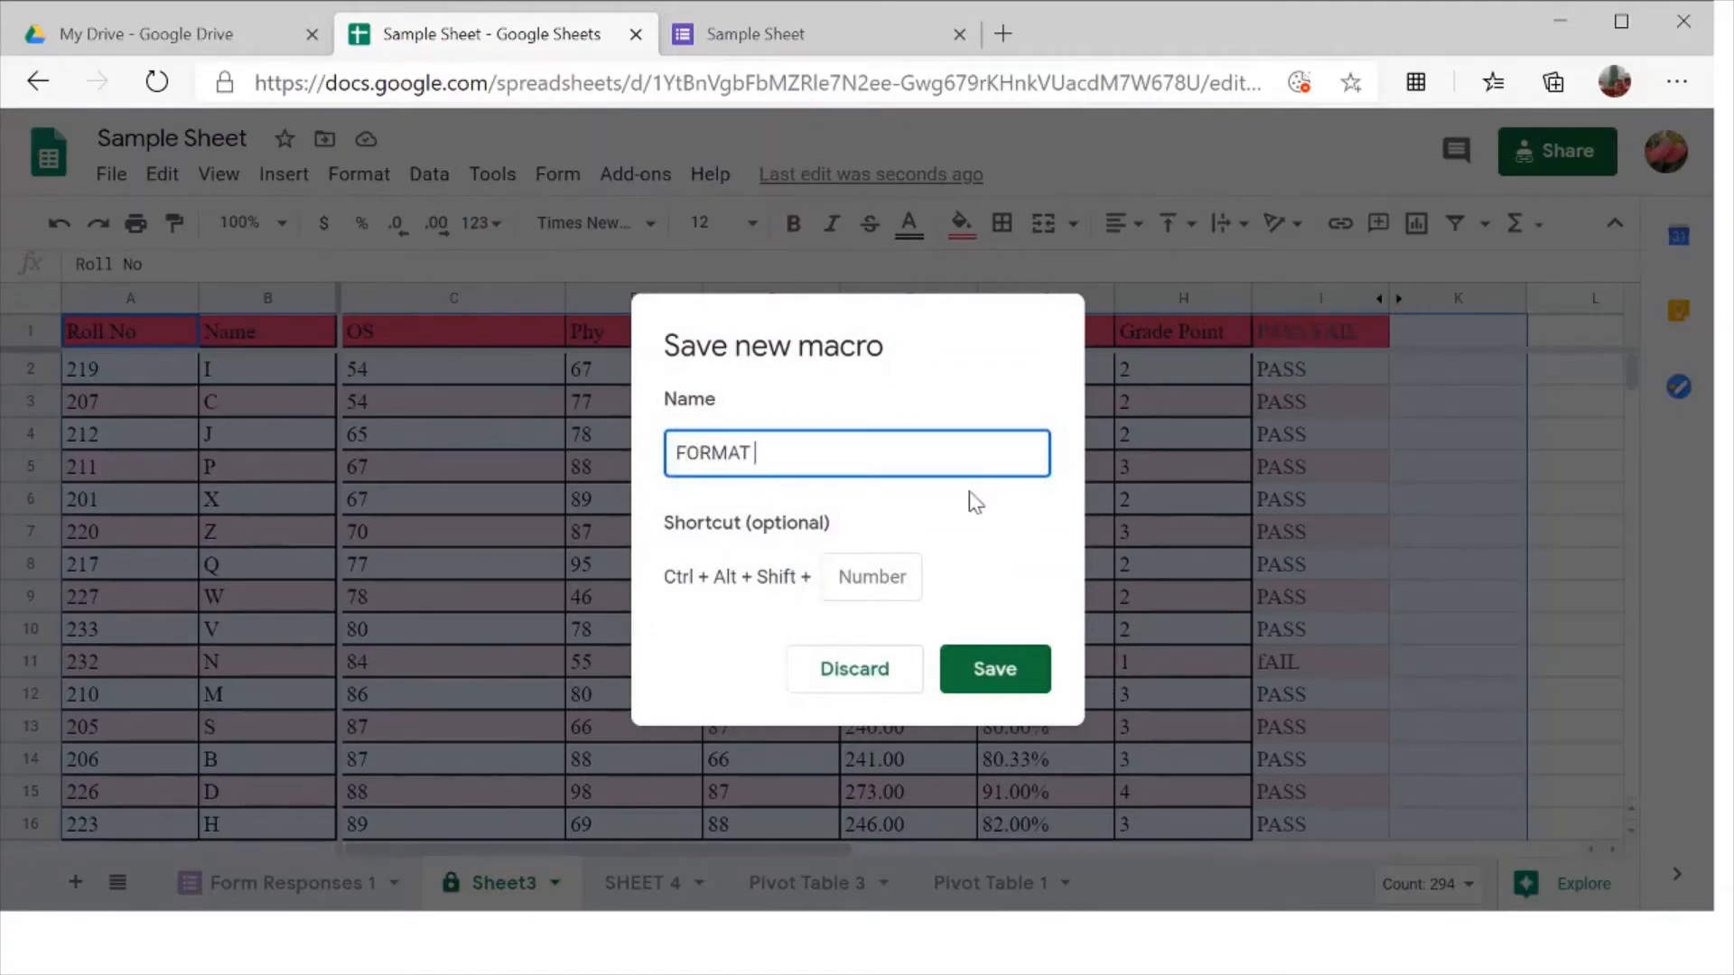
pyautogui.write('1')
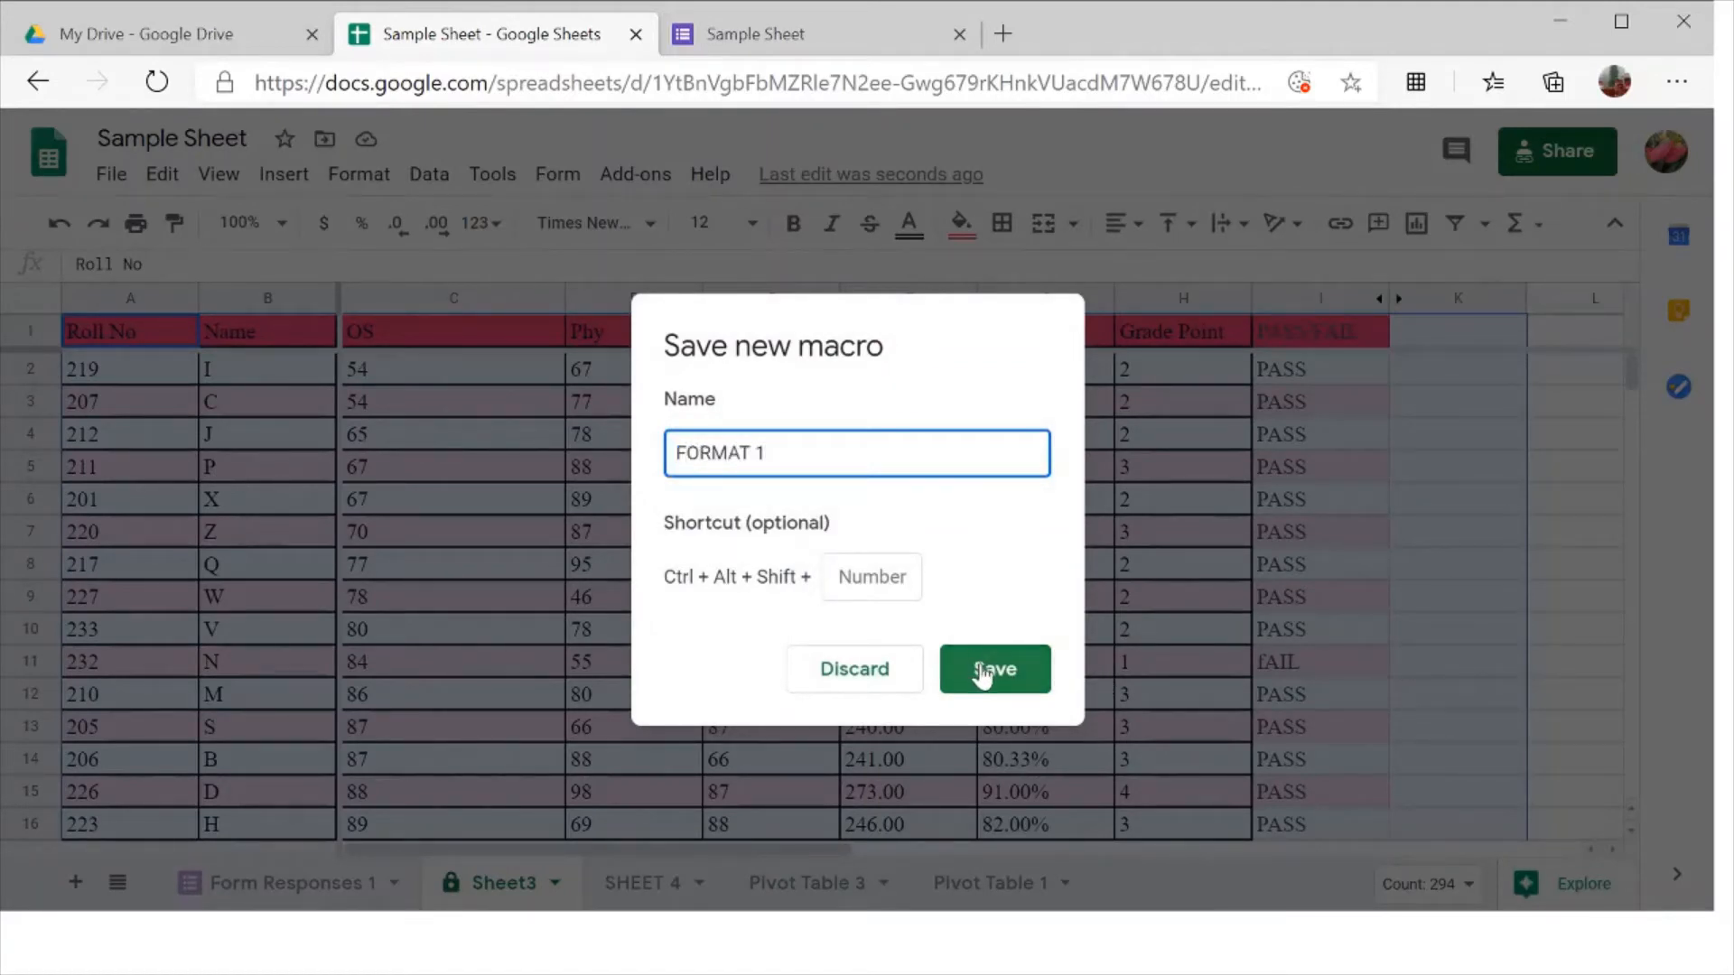
pyautogui.click(989, 668)
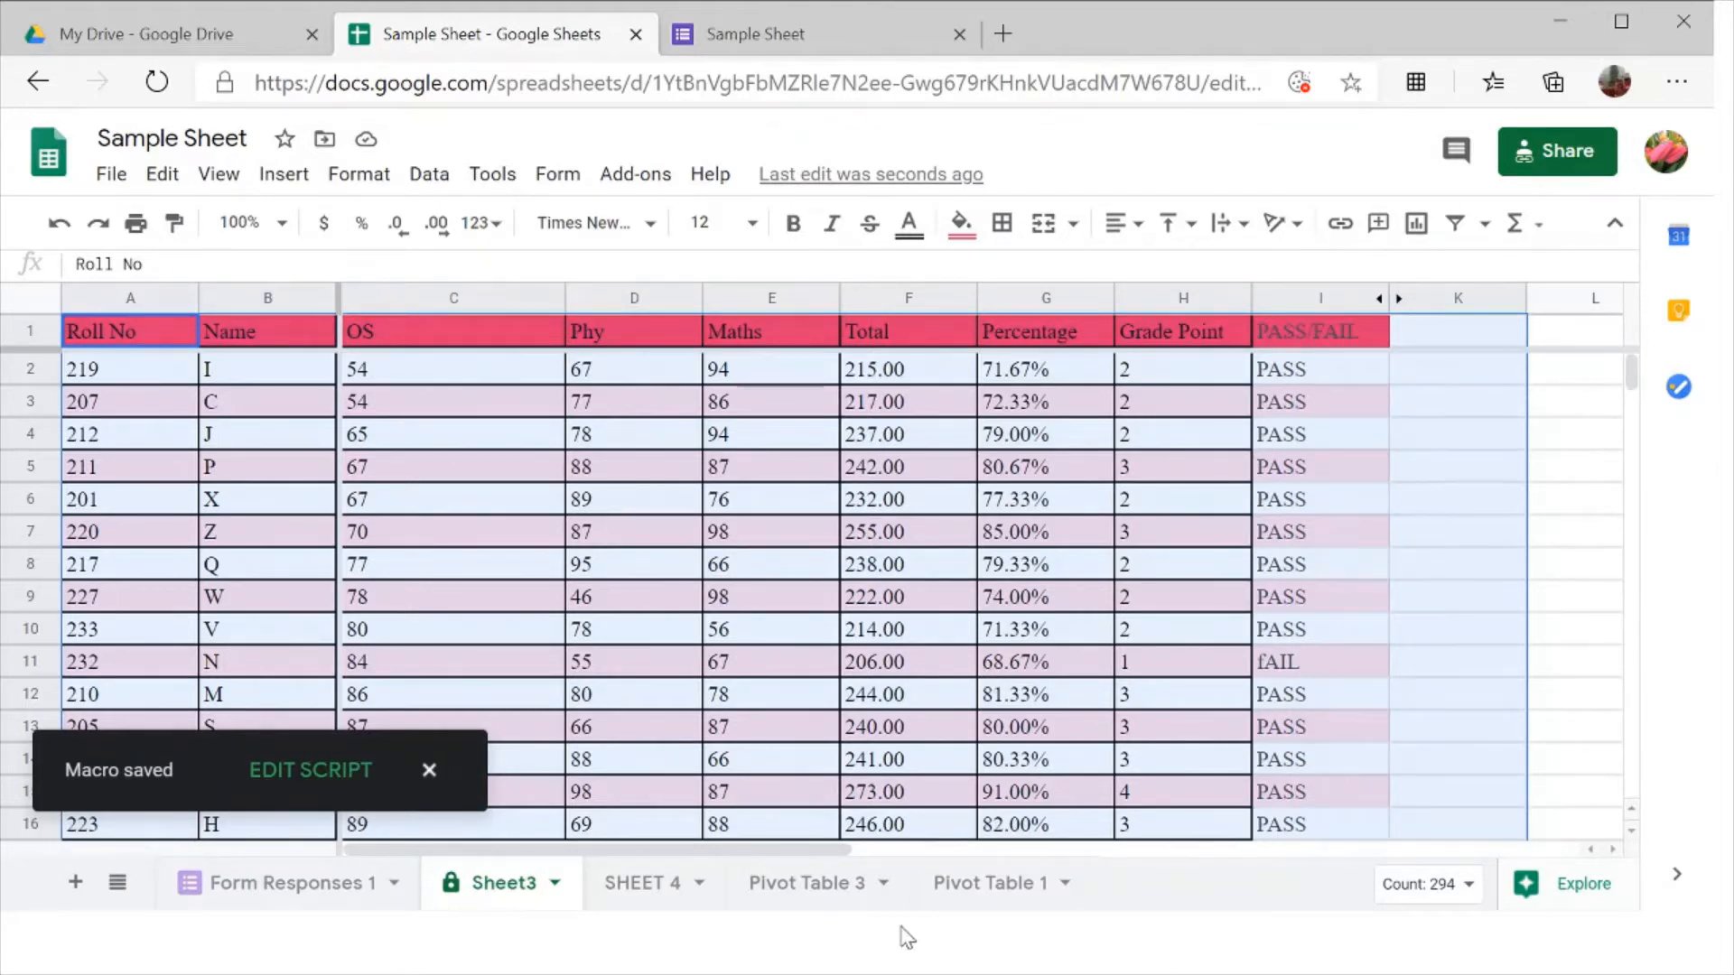
# Step: Run the FORMAT 1 macro on SHEET 4
pyautogui.click(632, 883)
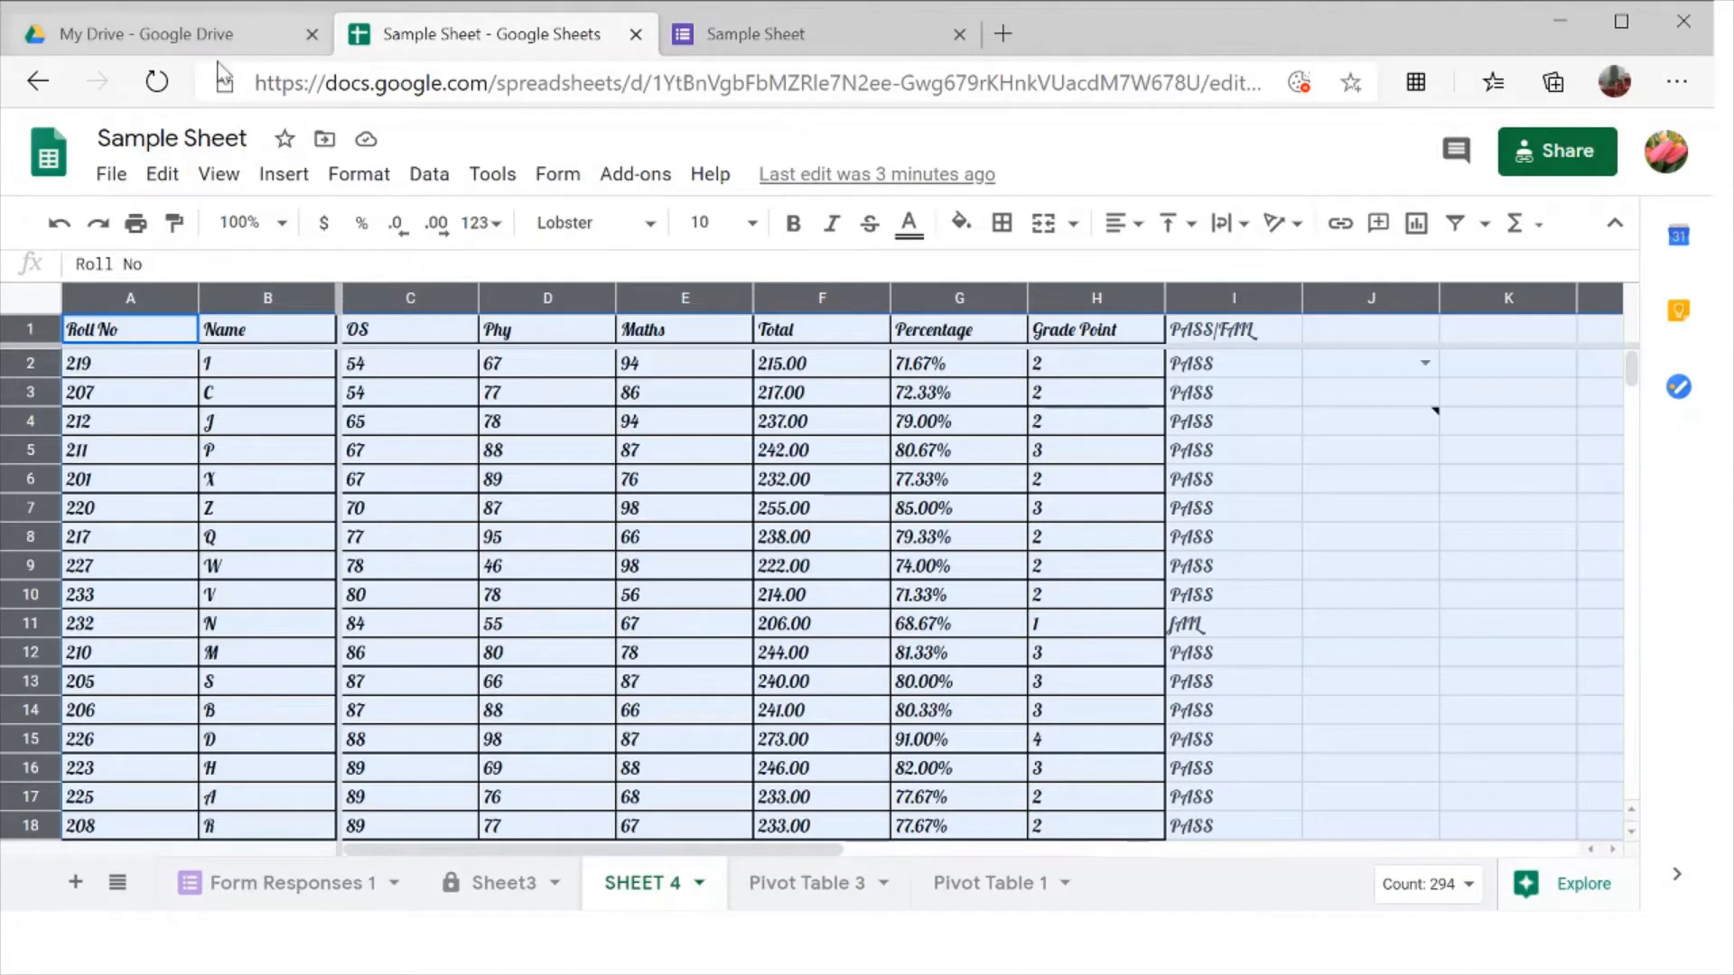
pyautogui.click(488, 181)
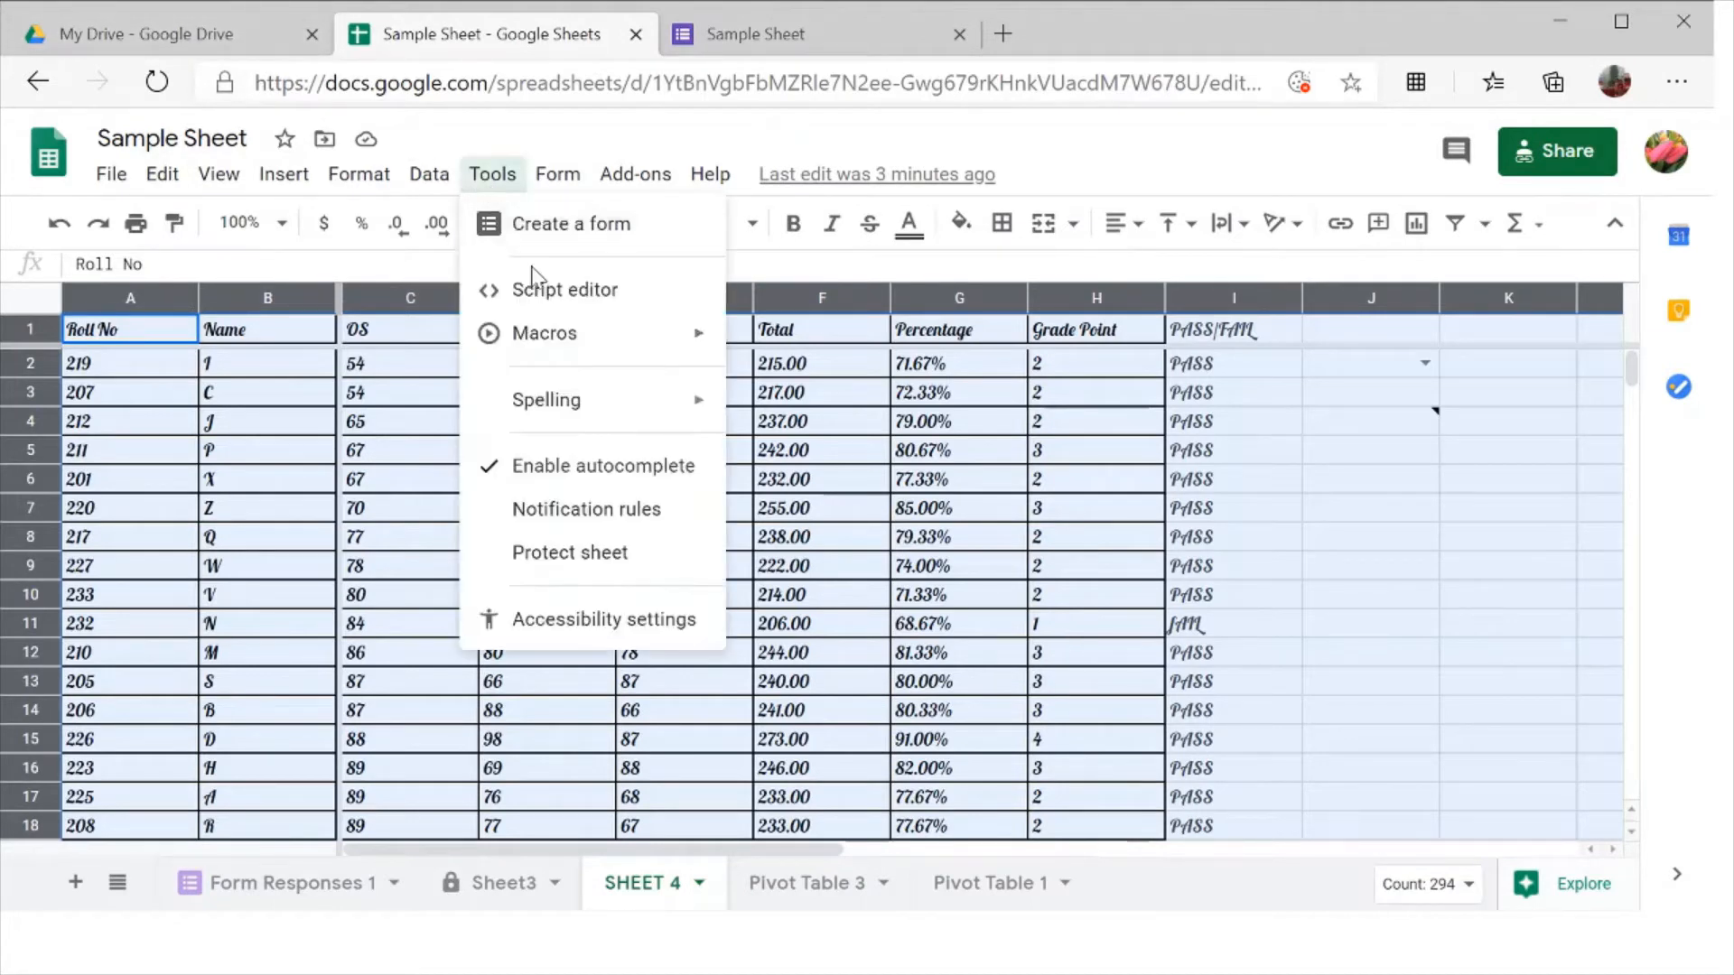
pyautogui.moveTo(549, 338)
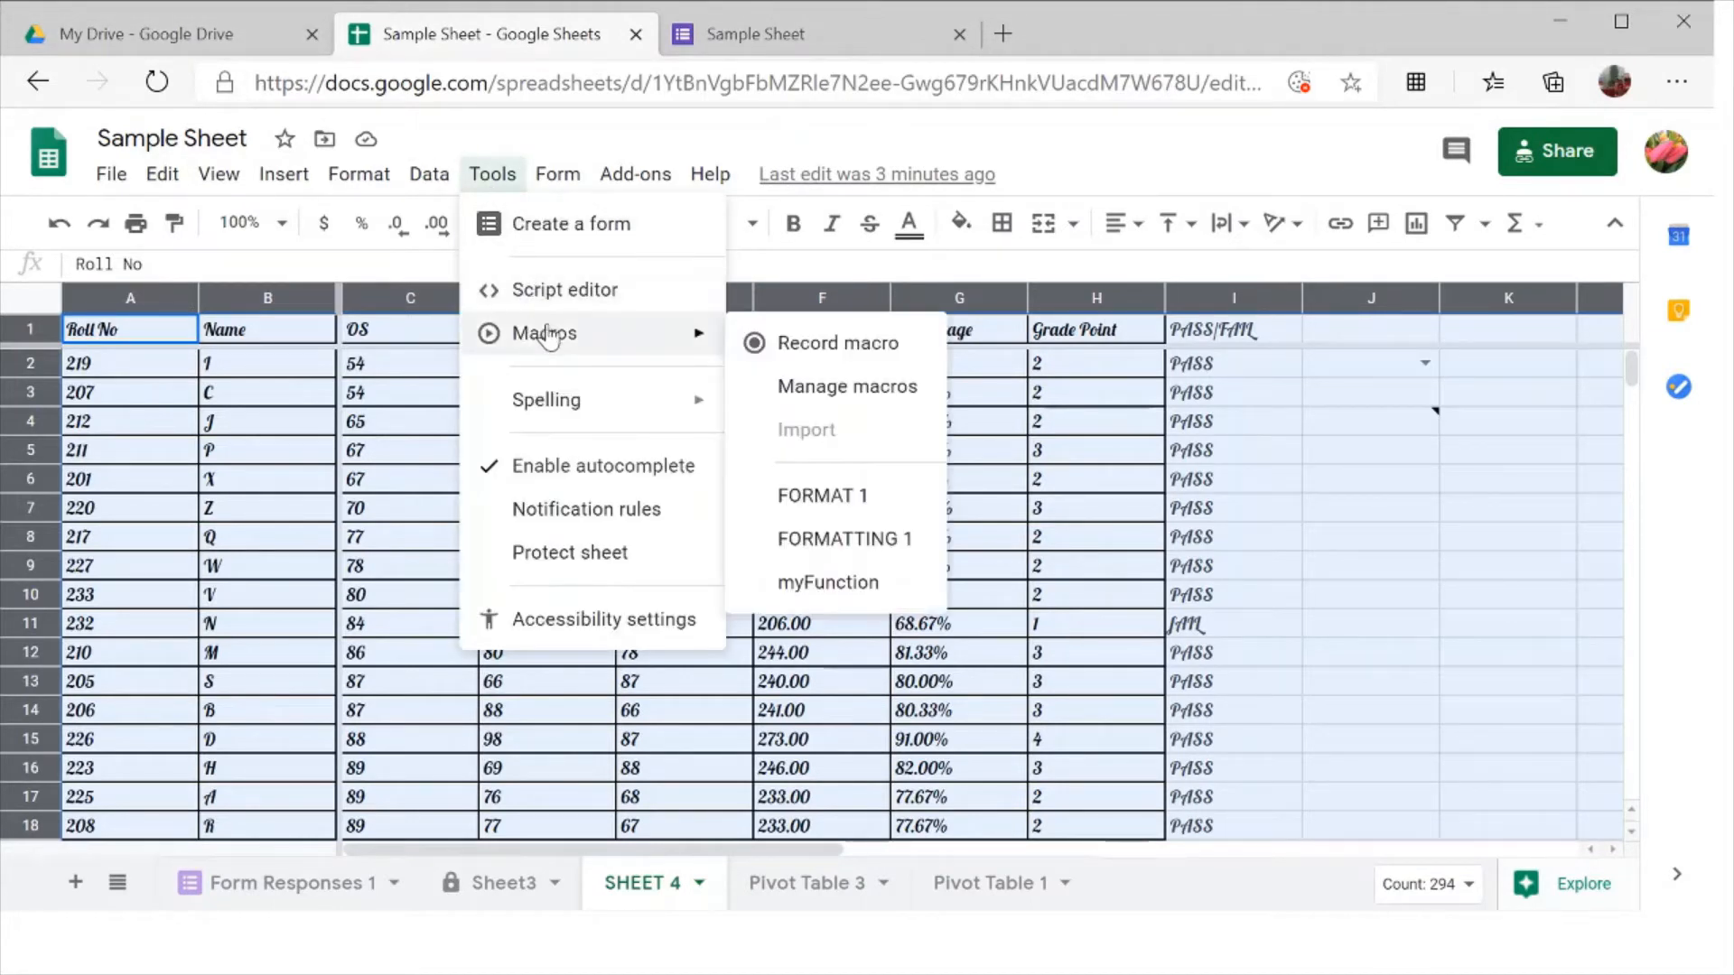
pyautogui.click(817, 511)
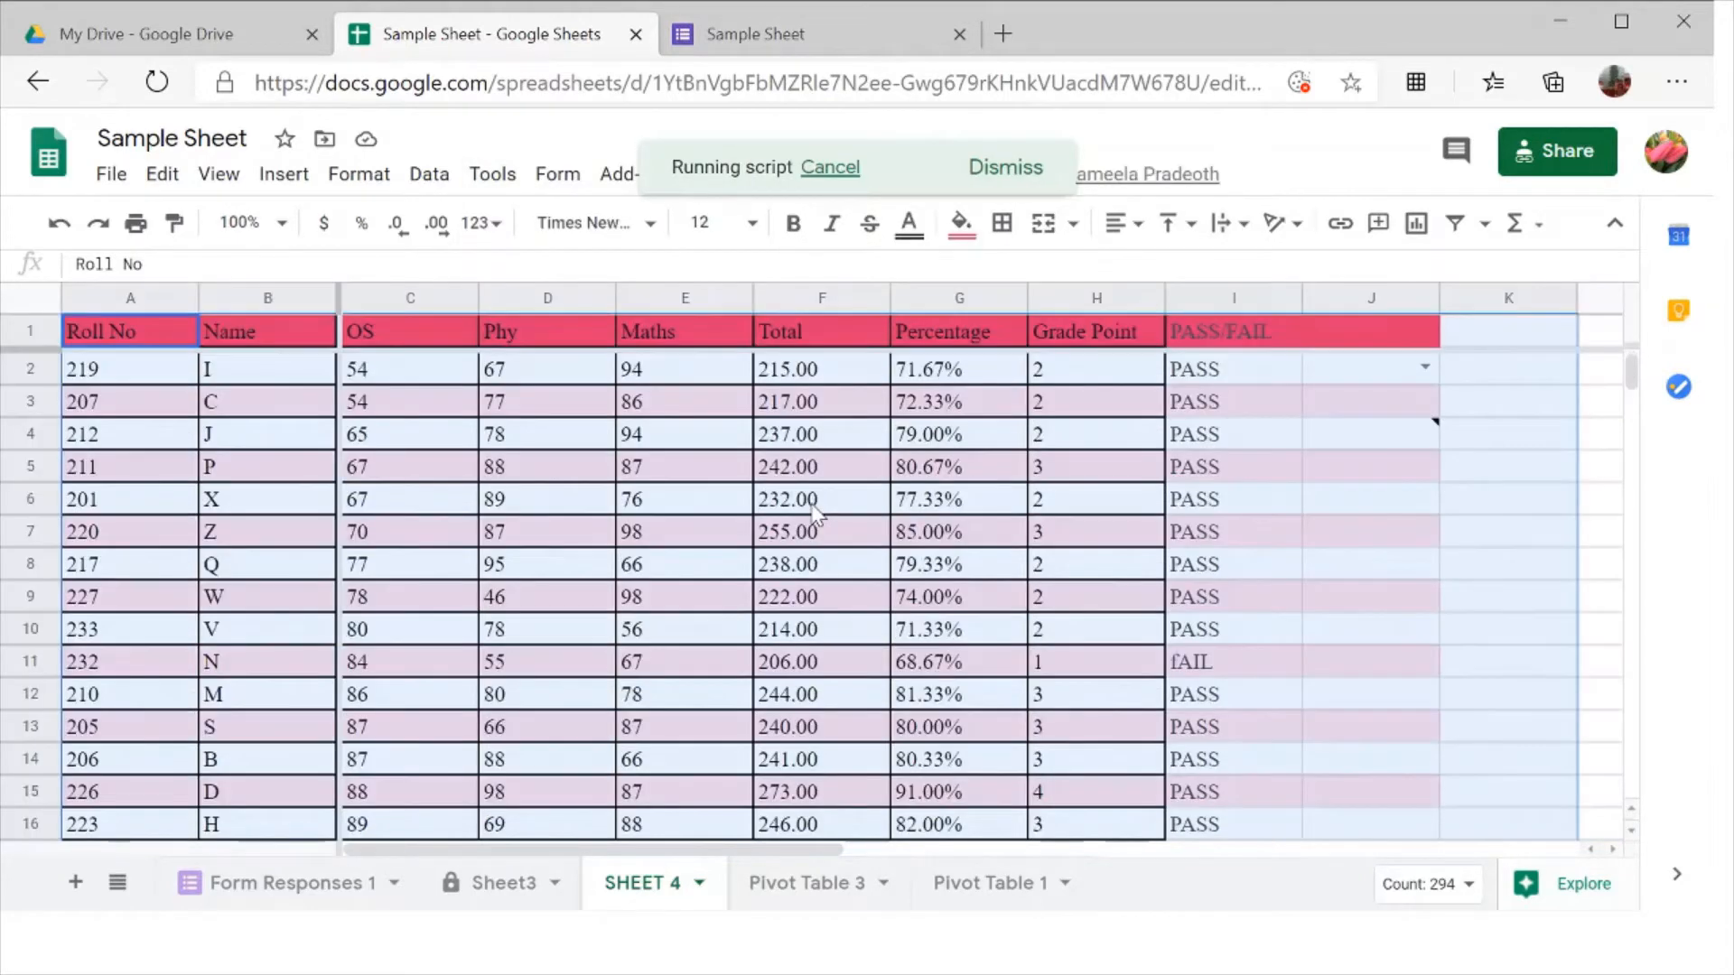
# Step: Examine the font, header and row colors throughout the SHEET 4 data, including the rows beneath the marks table
pyautogui.click(940, 578)
pyautogui.scroll(-2, 944, 582)
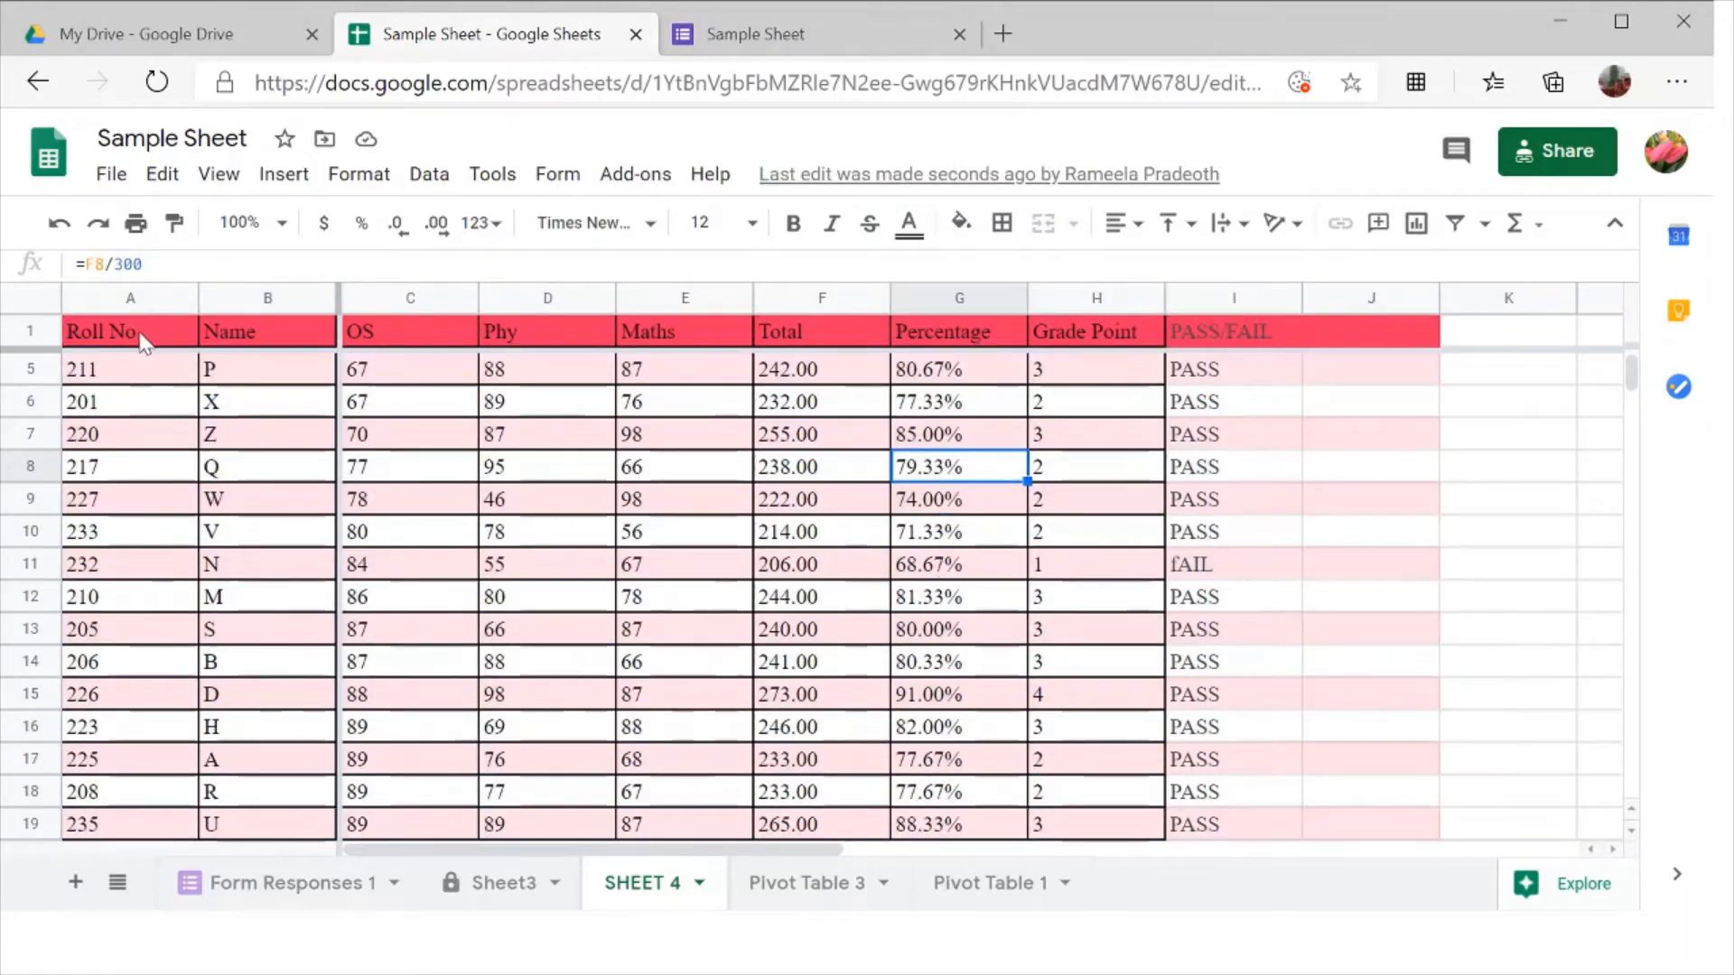
pyautogui.scroll(-5, 596, 608)
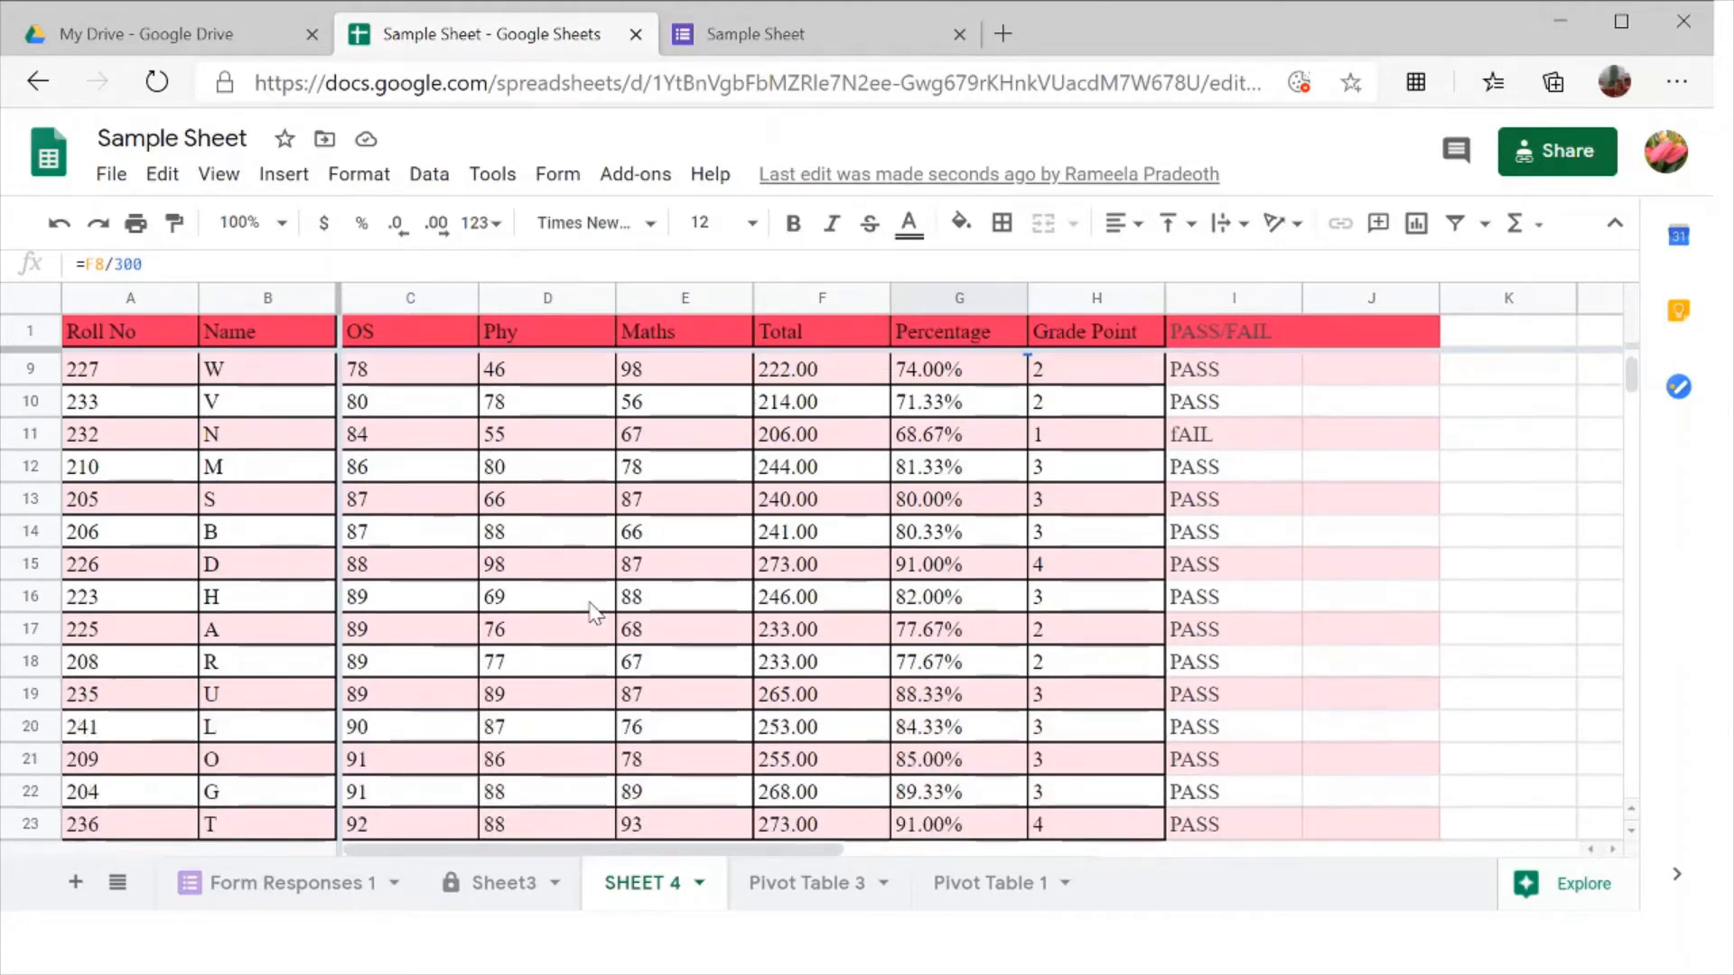
pyautogui.scroll(-4, 596, 614)
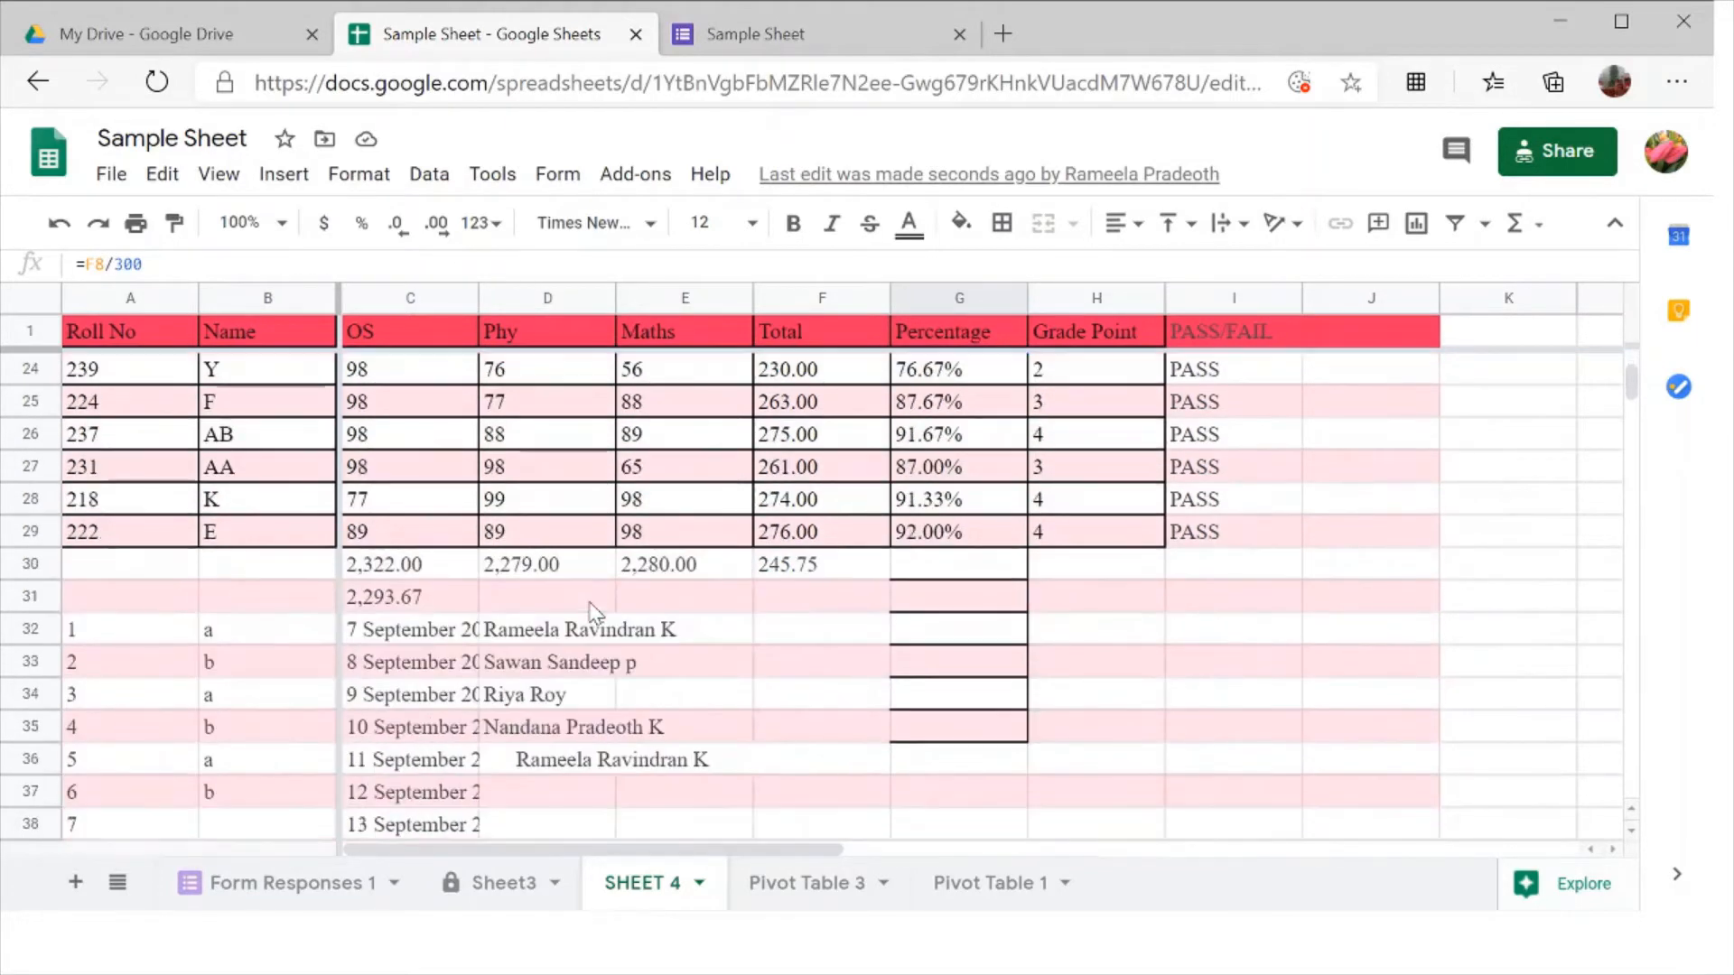
pyautogui.scroll(2, 596, 615)
pyautogui.scroll(5, 596, 614)
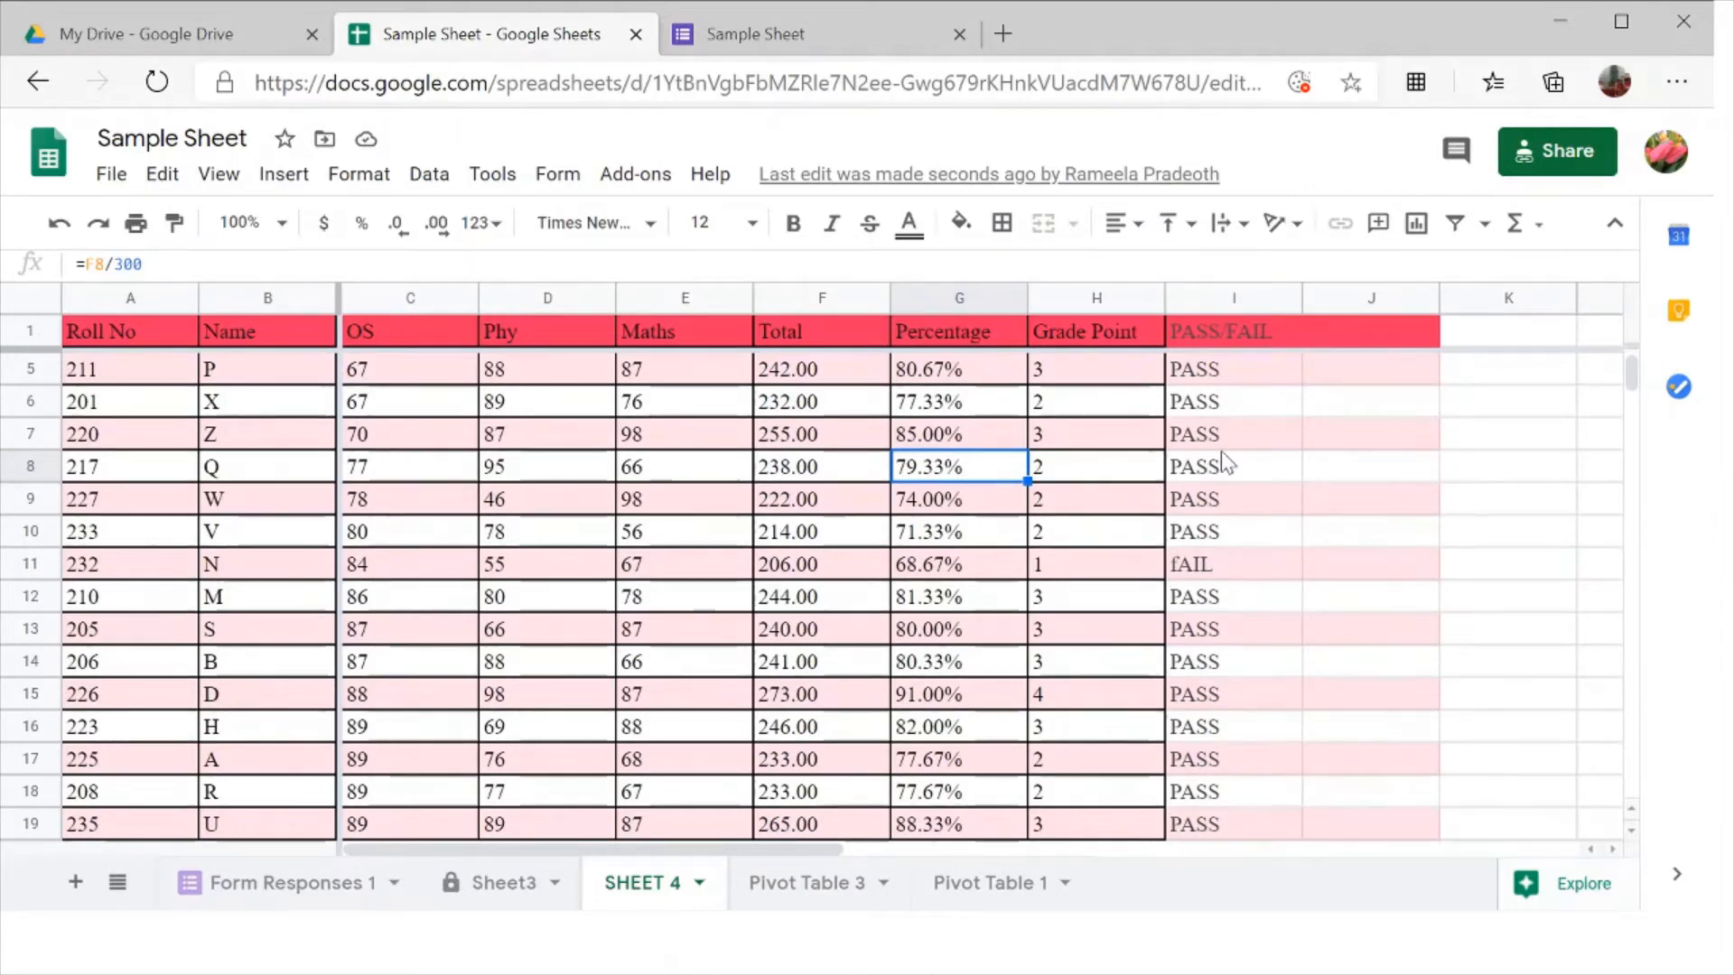
pyautogui.scroll(1, 1224, 462)
pyautogui.scroll(-4, 1224, 463)
pyautogui.scroll(-5, 1221, 452)
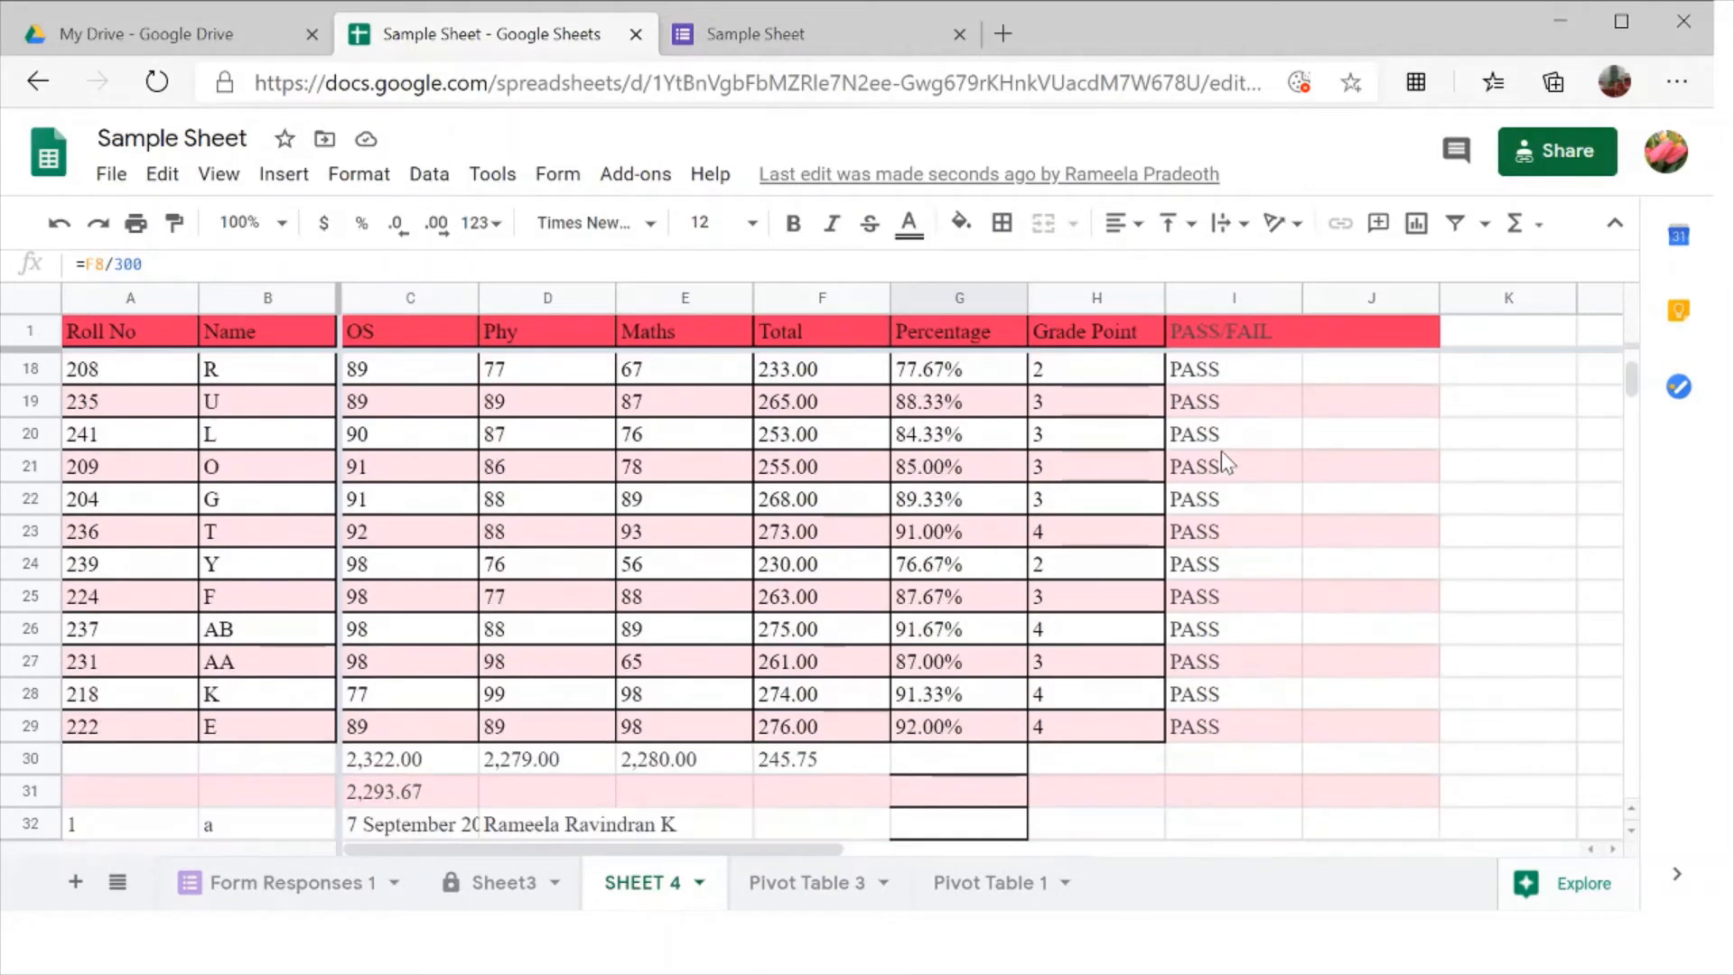
pyautogui.scroll(6, 1221, 451)
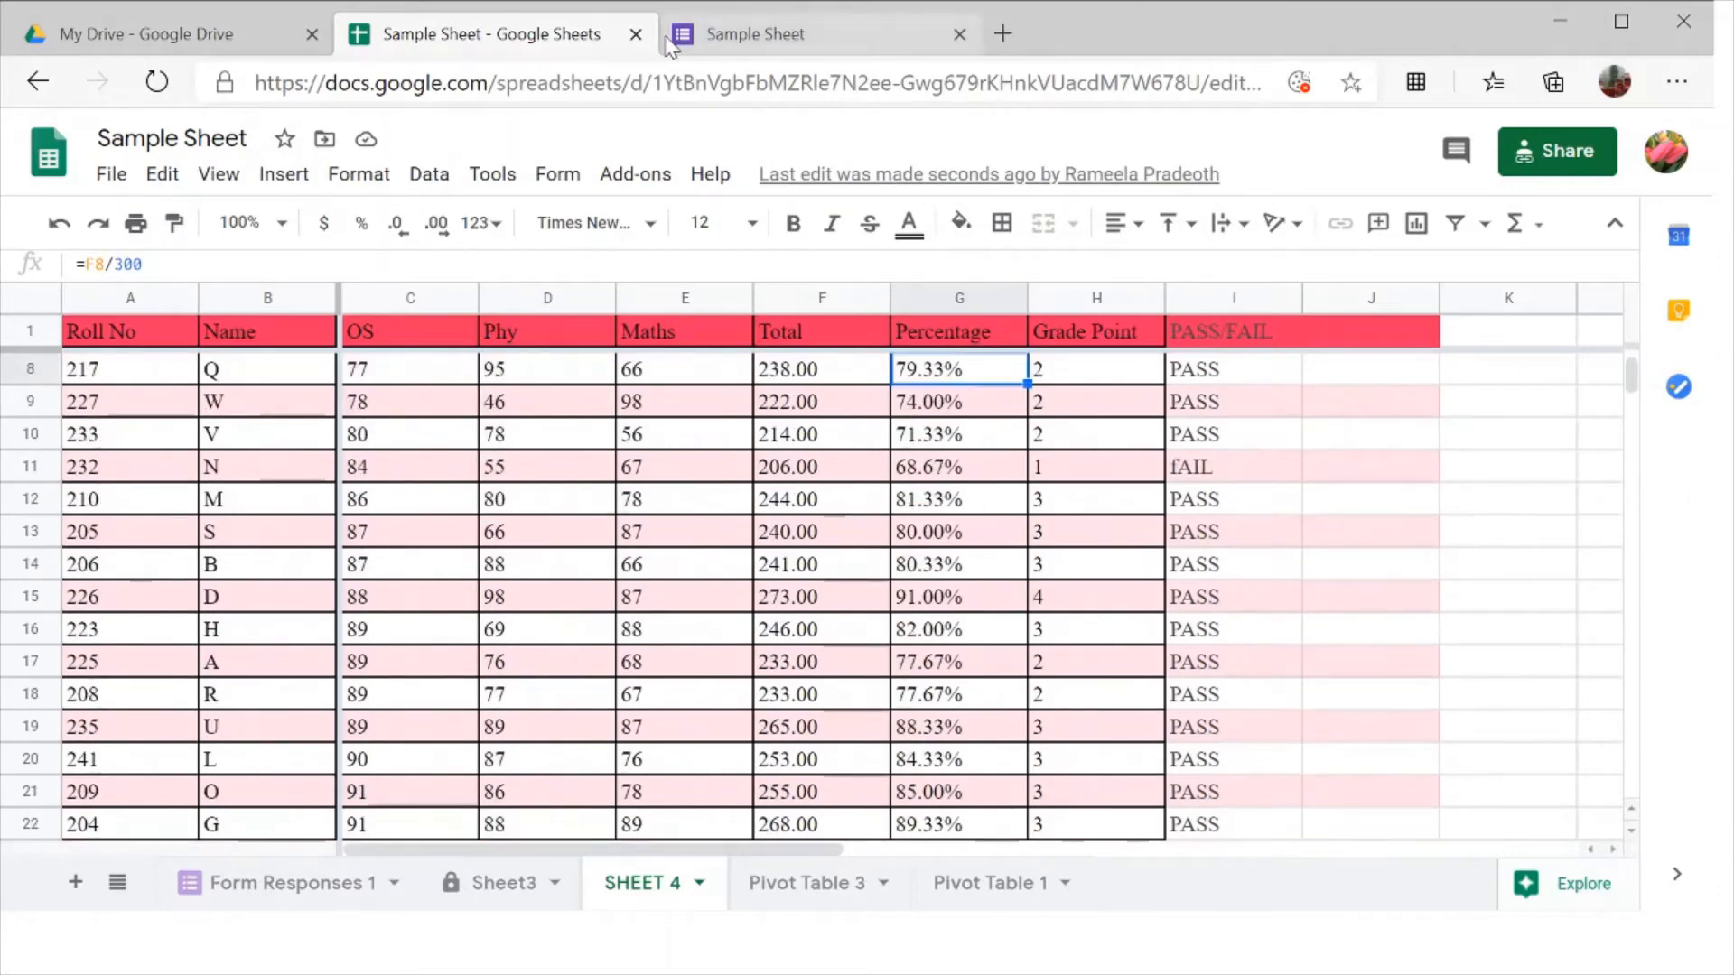
pyautogui.click(493, 174)
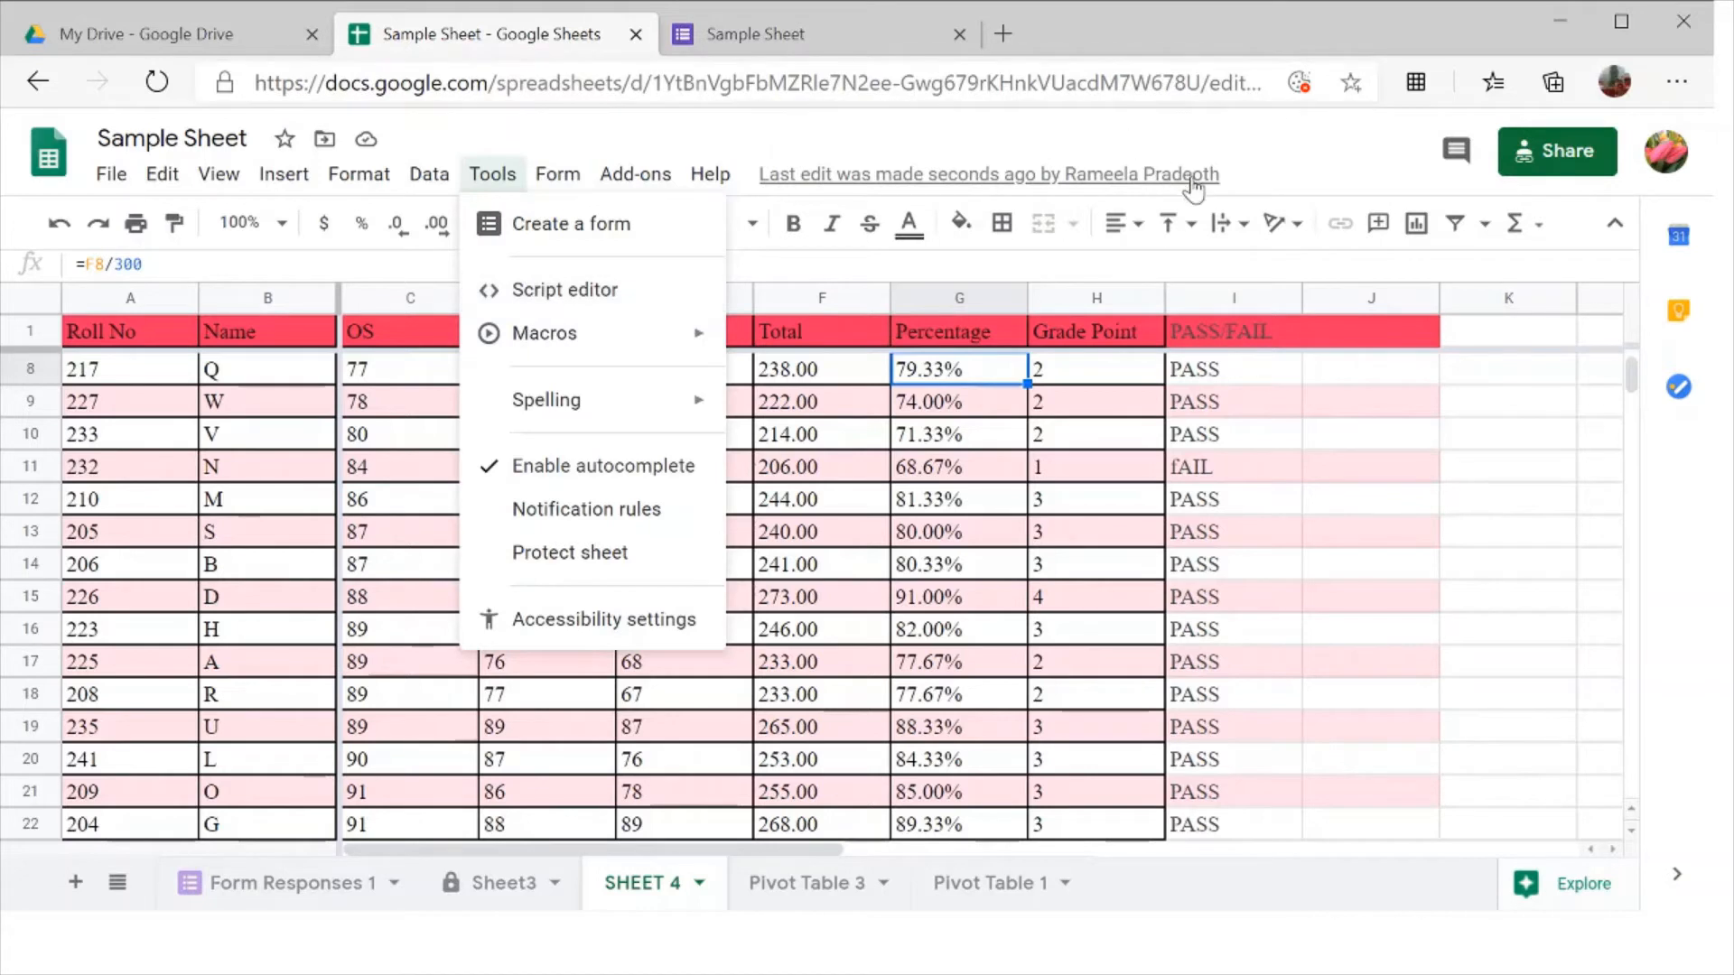
pyautogui.click(1300, 162)
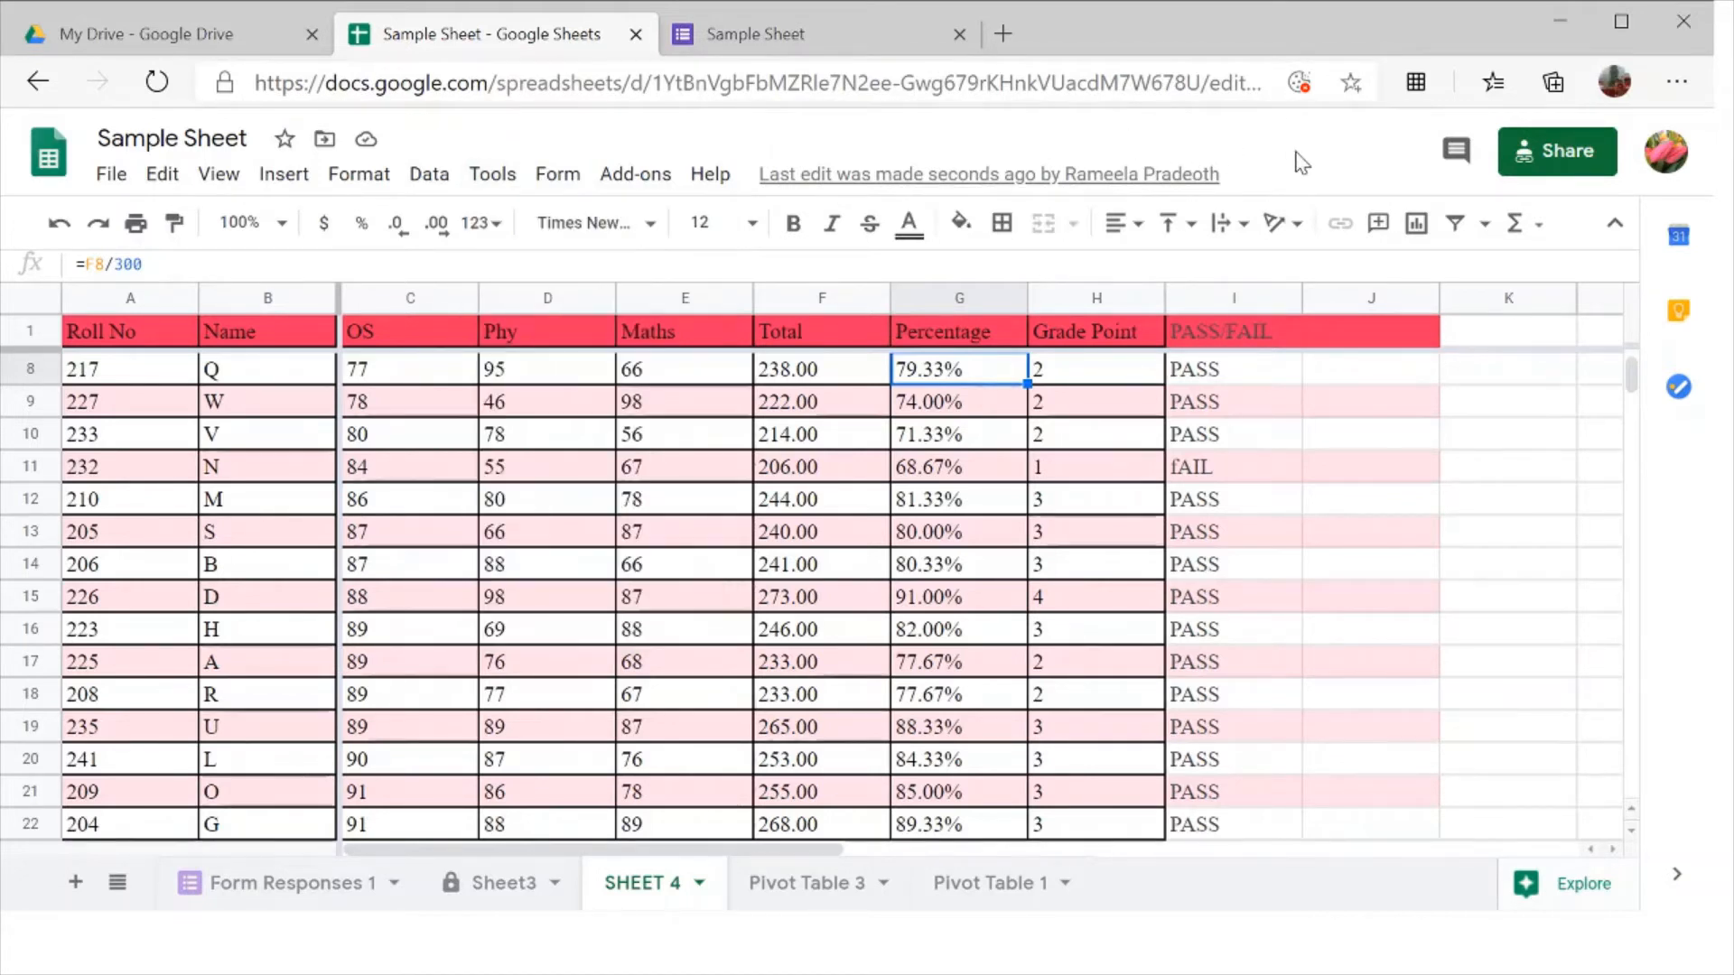
# Step: Open the spreadsheet's script editor and view the recorded macro code in macros.gs and the FUNCTION1.gs file
pyautogui.click(482, 178)
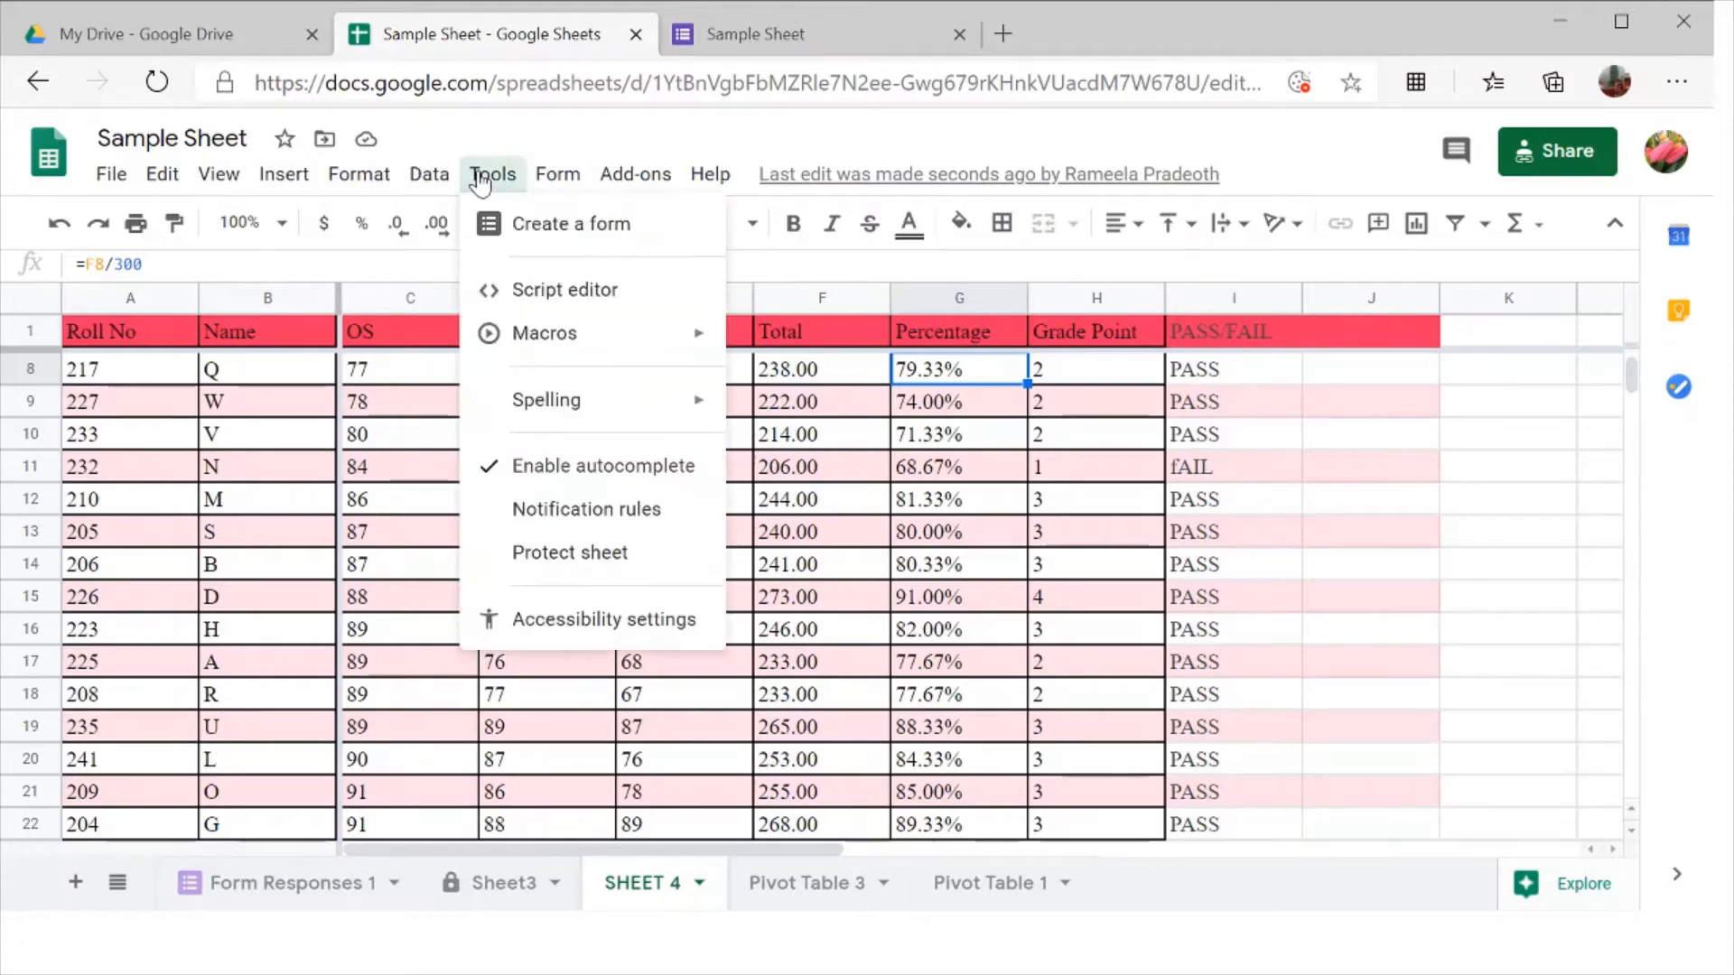
pyautogui.click(524, 293)
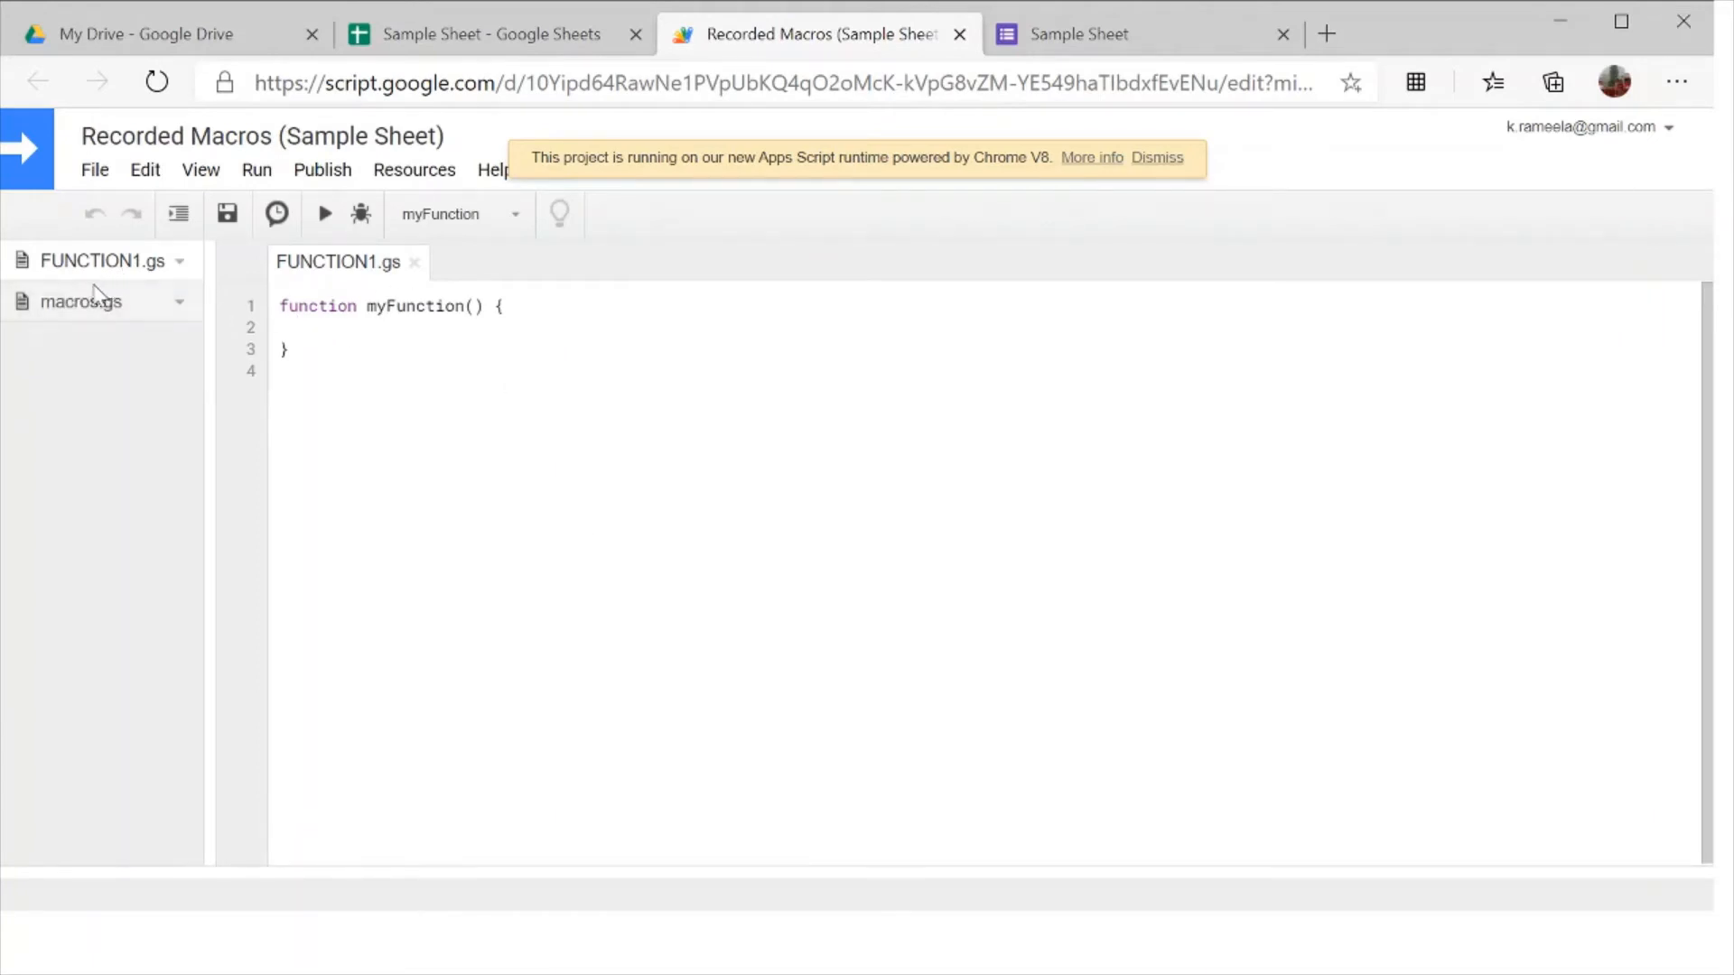
pyautogui.click(86, 305)
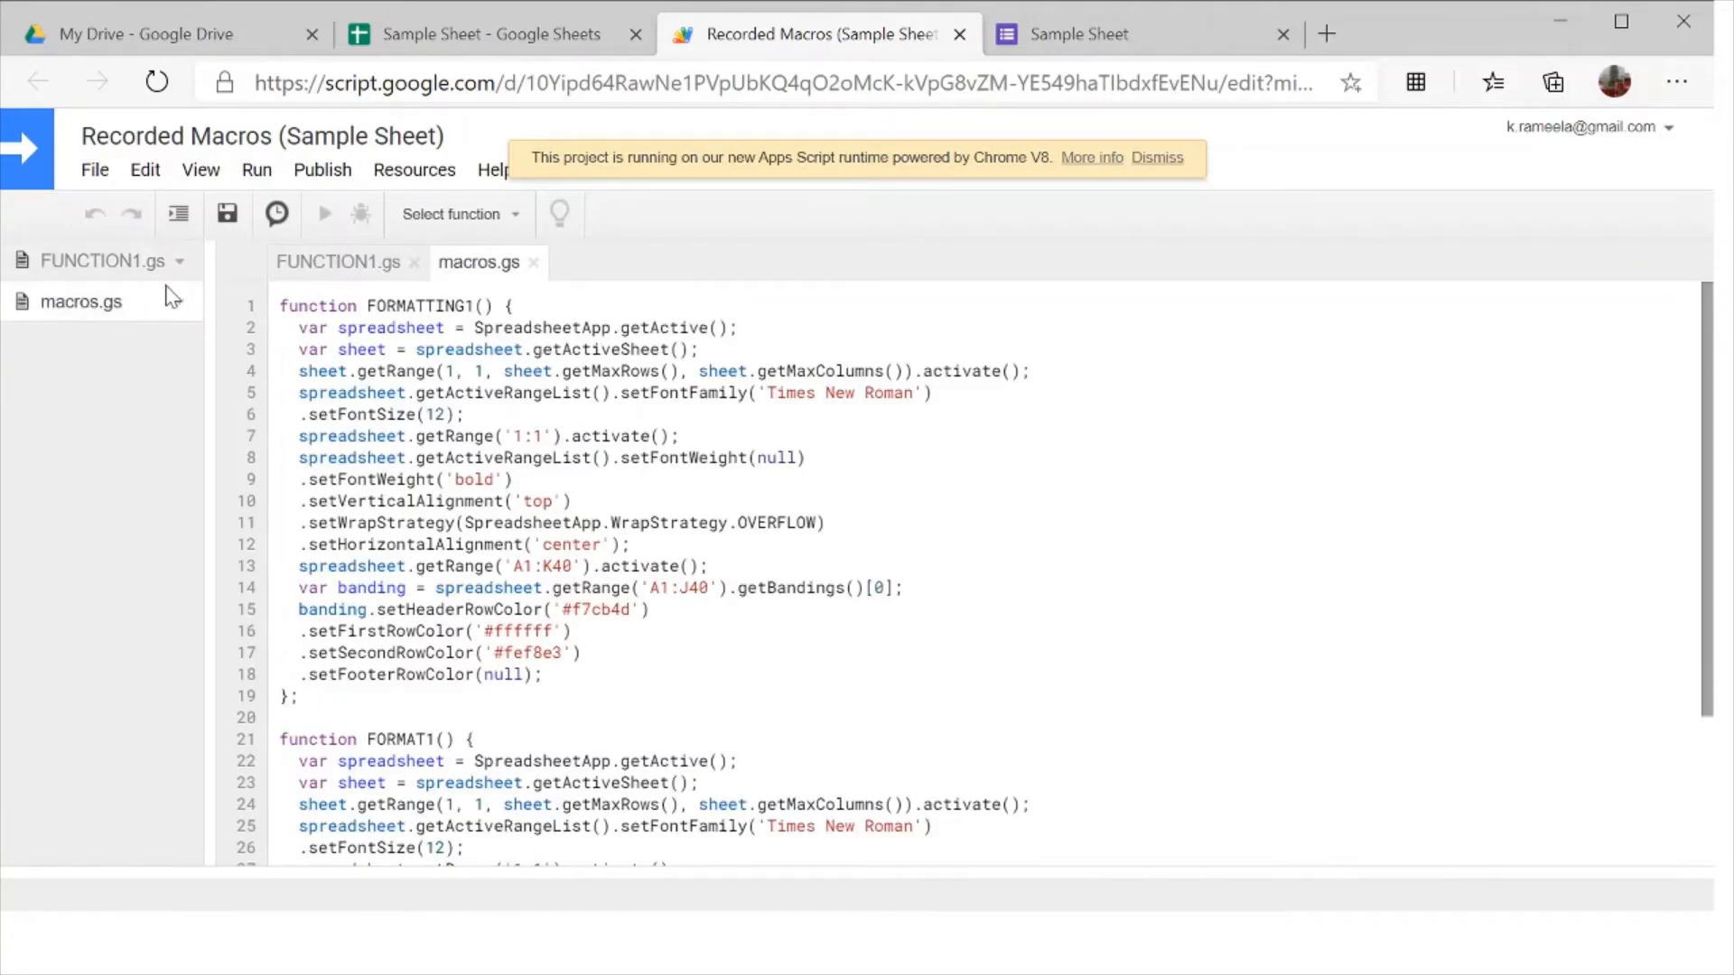
pyautogui.click(99, 262)
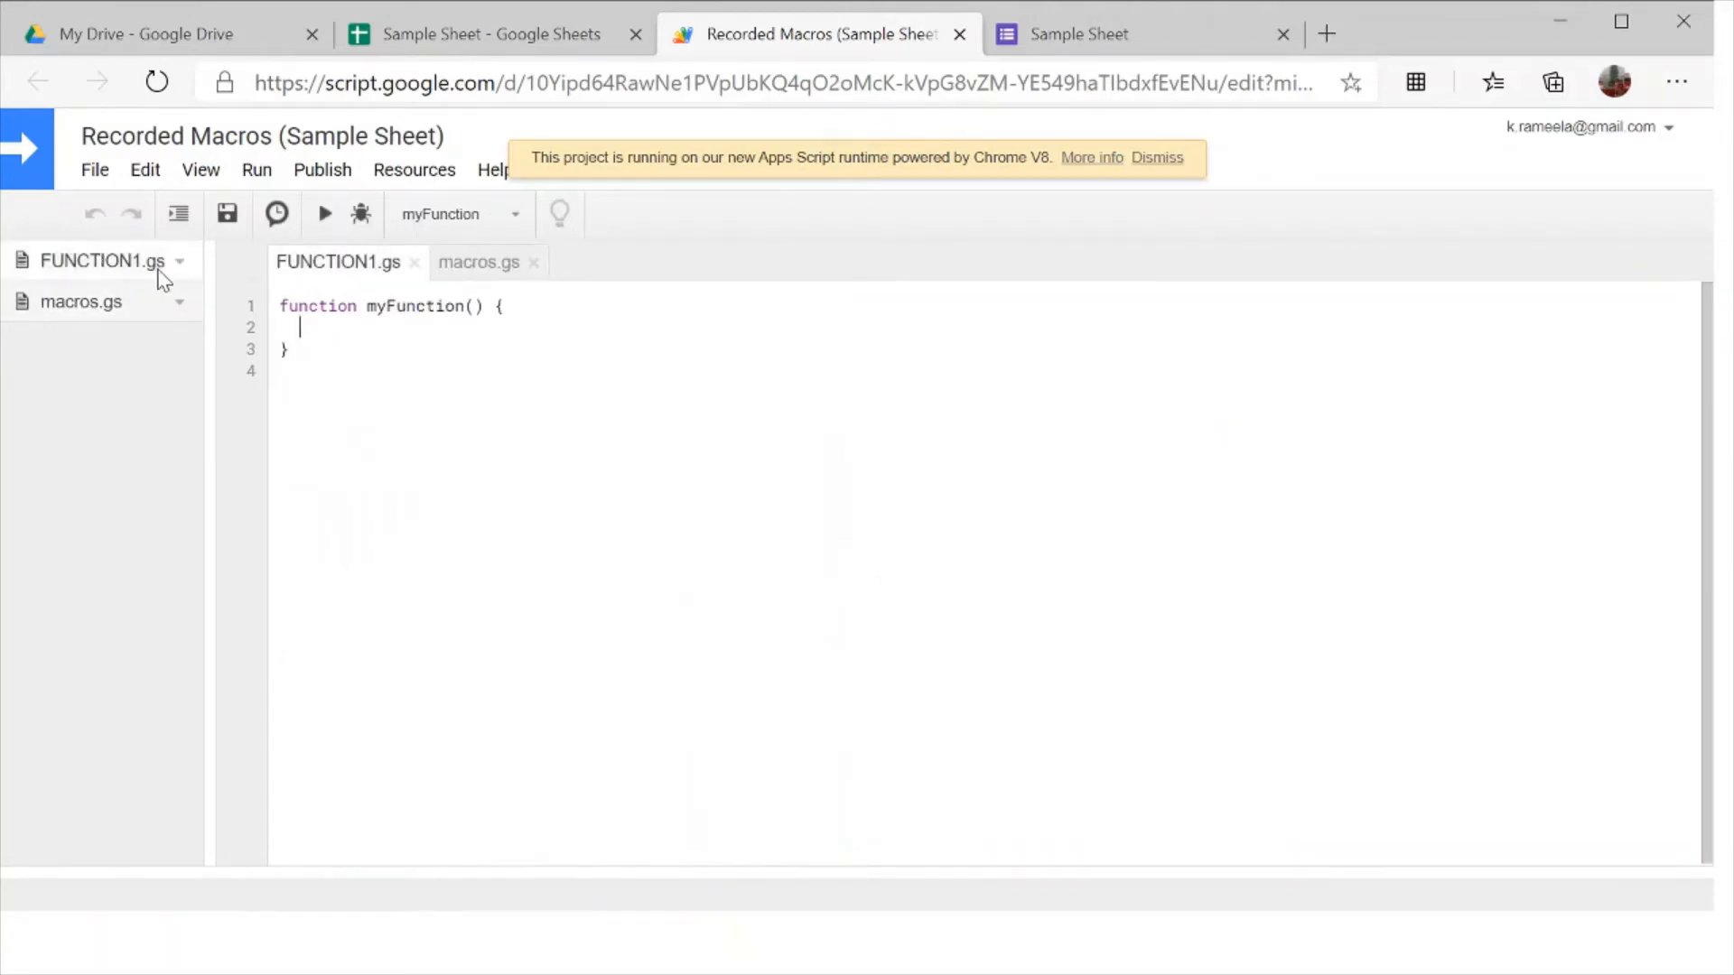
# Step: Create a new script file named FILE2 in the Recorded Macros project
pyautogui.click(102, 173)
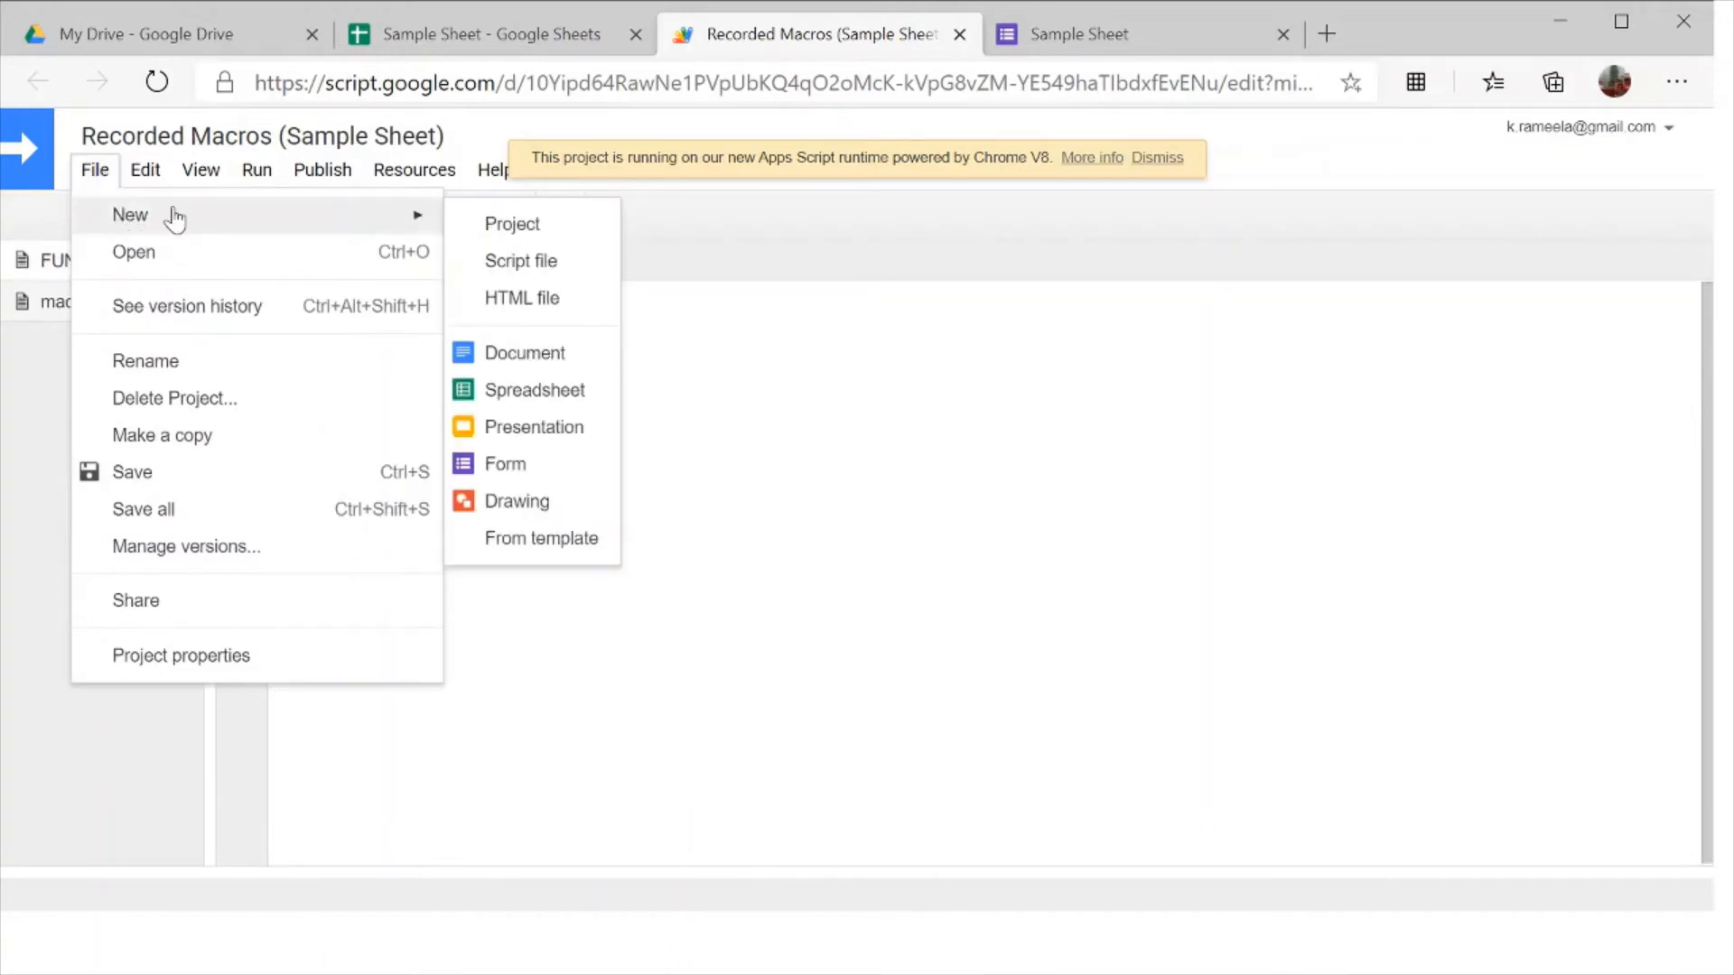
pyautogui.moveTo(437, 217)
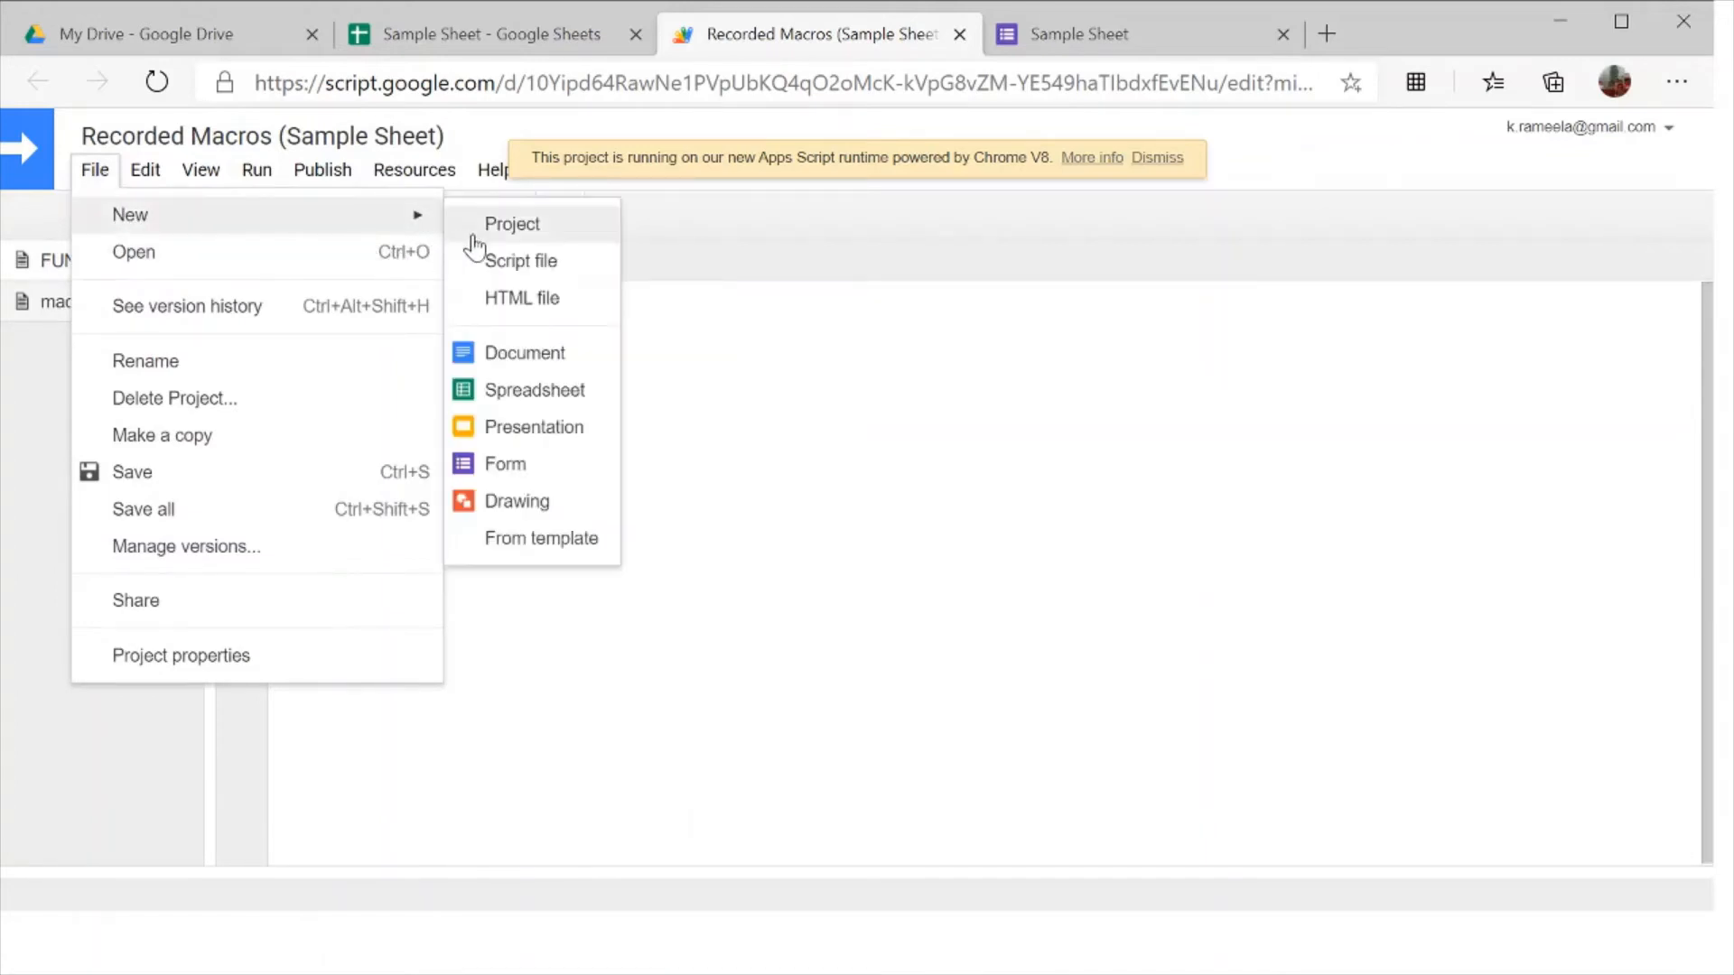
pyautogui.click(512, 264)
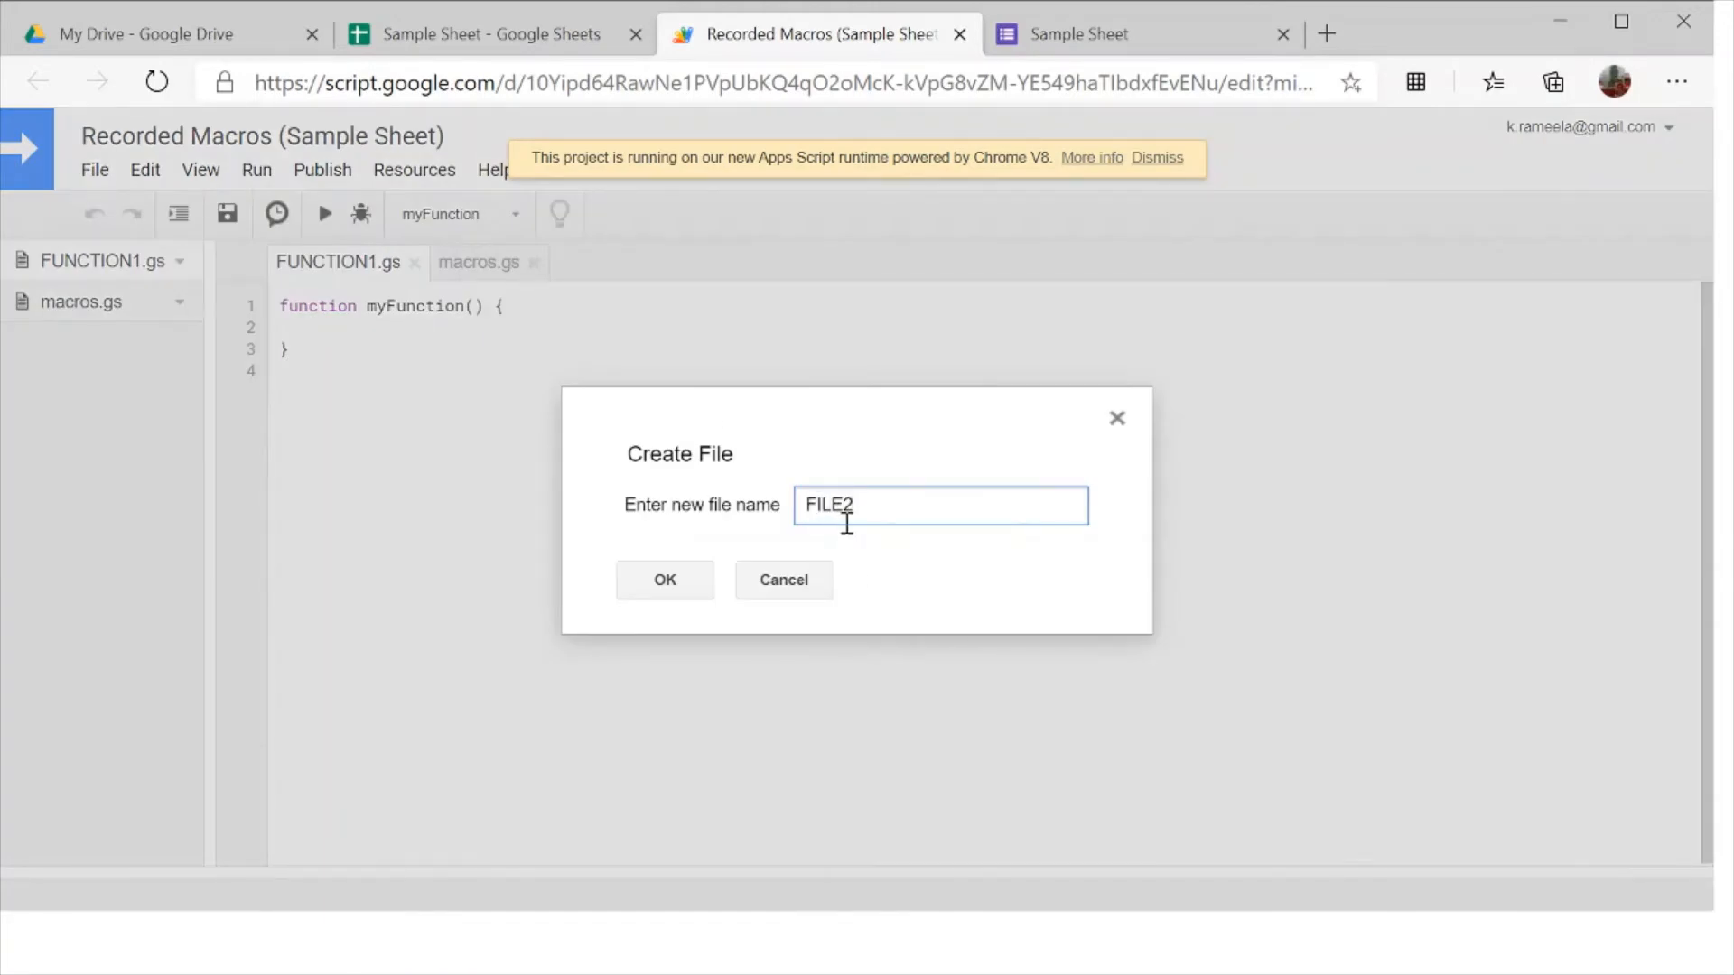
pyautogui.write('FILE2')
pyautogui.press('Return')
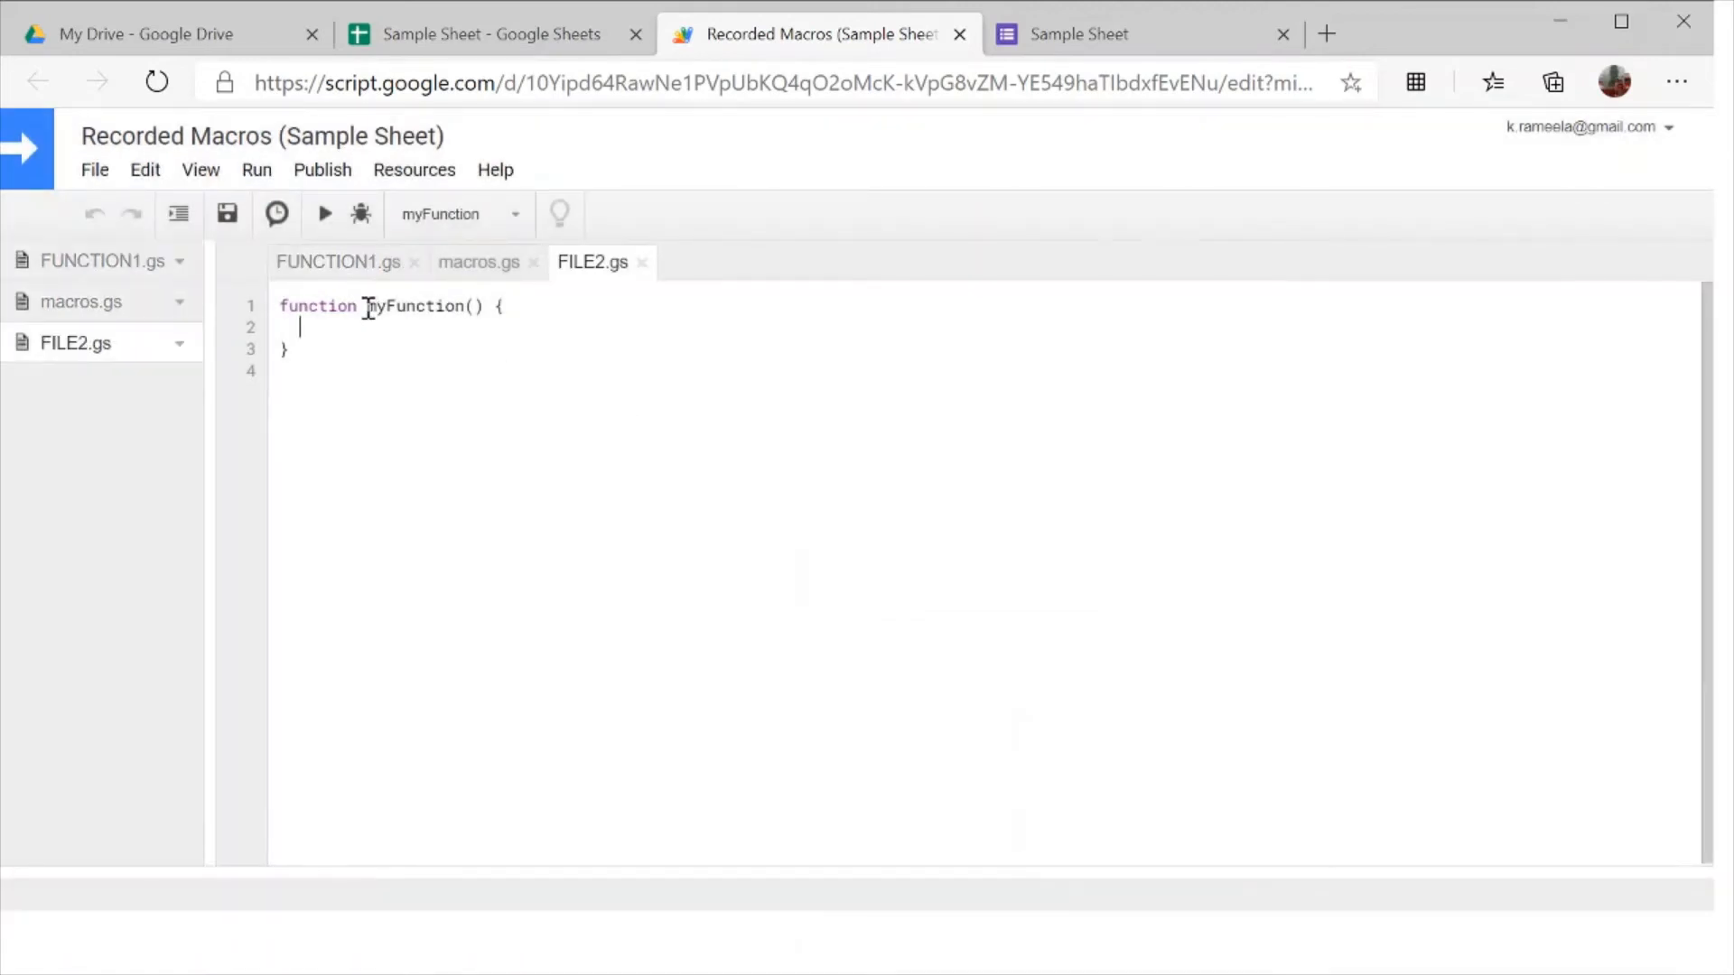
# Step: Rename the default function in FILE2.gs to FILE1
pyautogui.moveTo(367, 307); pyautogui.dragTo(464, 307)
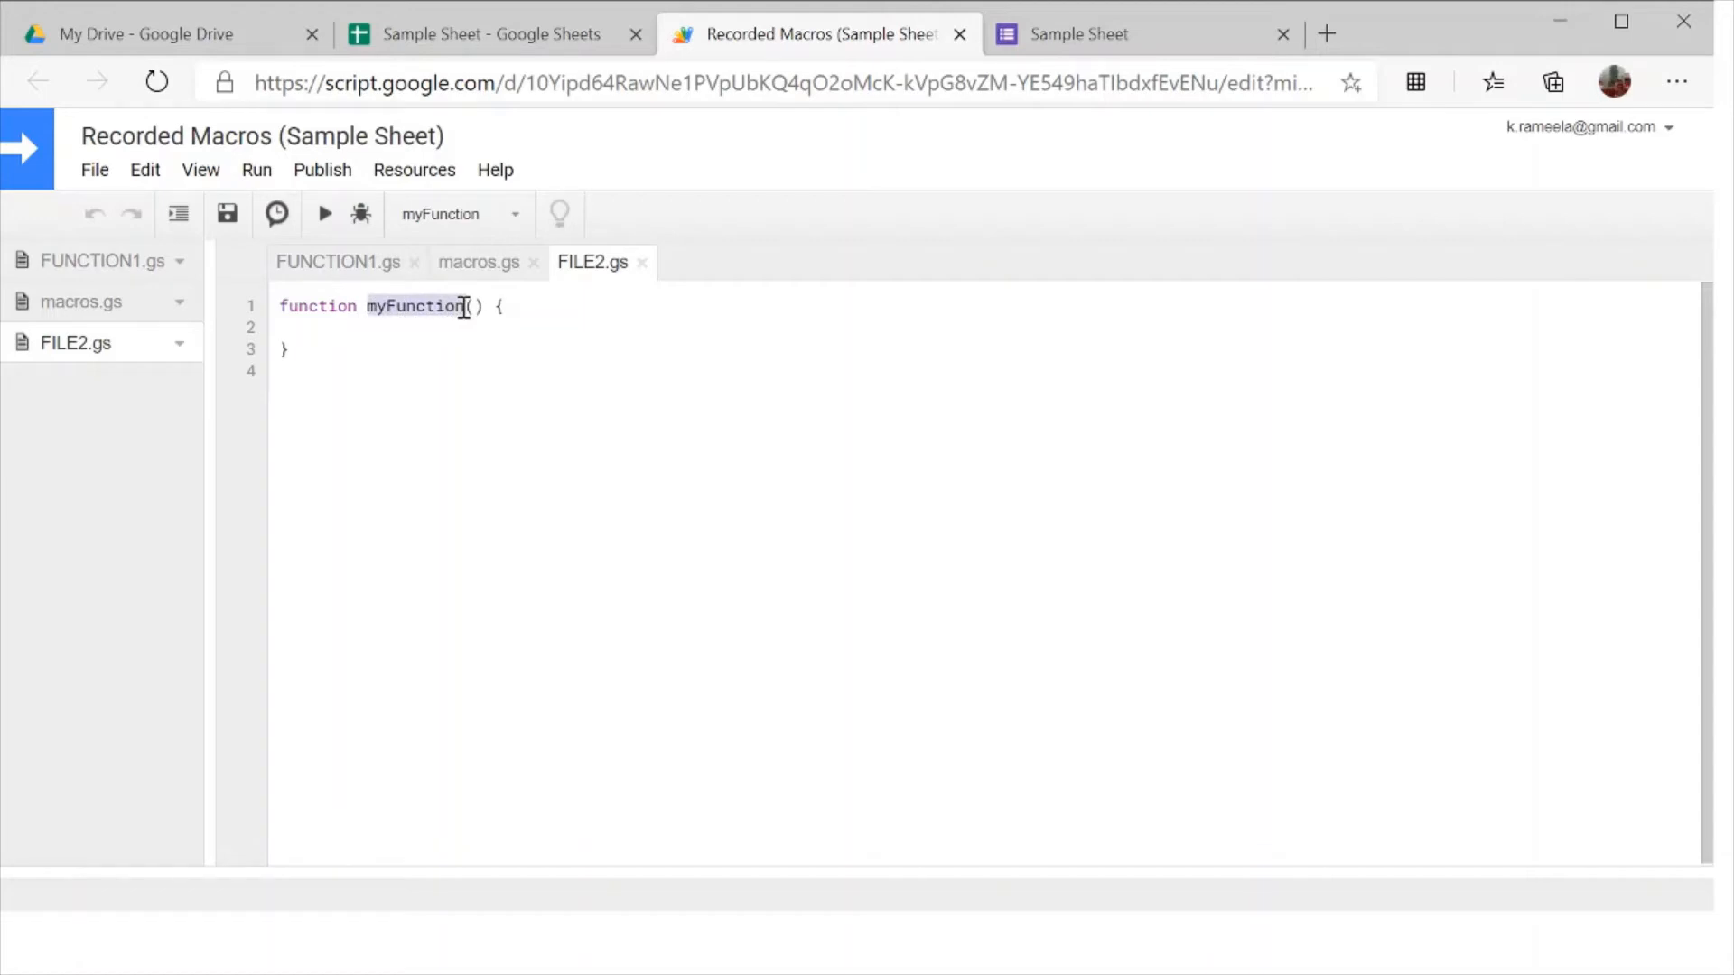
pyautogui.write('SELEC')
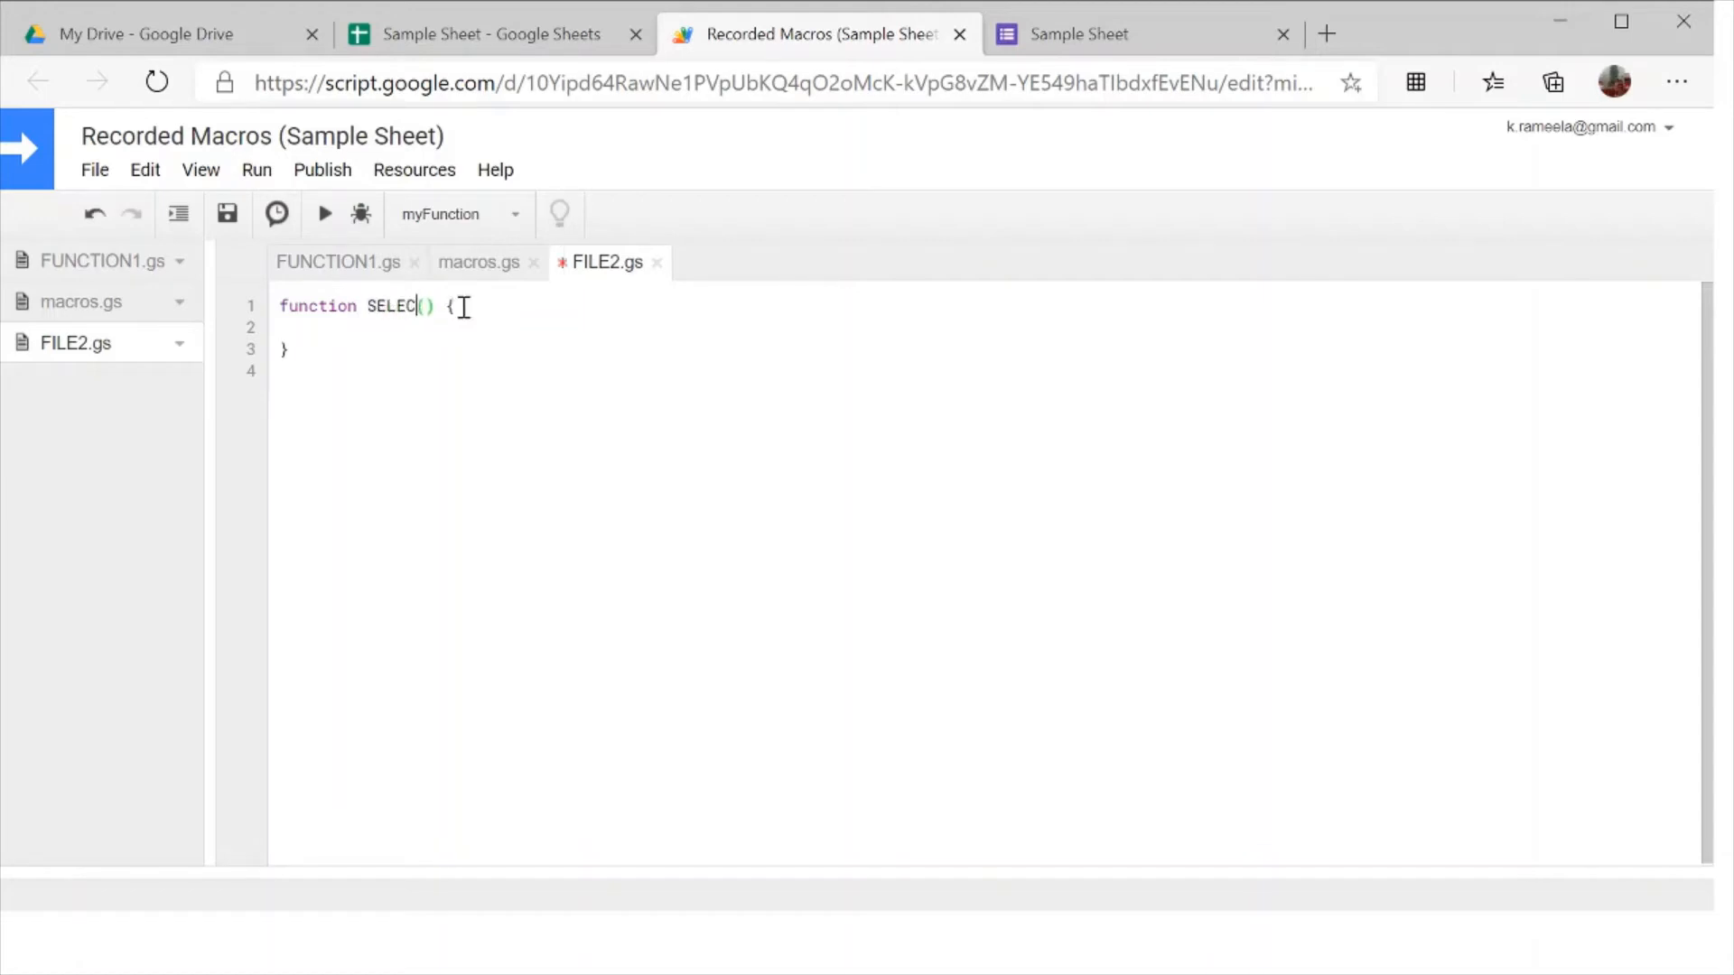
pyautogui.write('T1')
pyautogui.press('BackSpace')
pyautogui.press('BackSpace')
pyautogui.press('BackSpace')
pyautogui.press('BackSpace')
pyautogui.press('BackSpace')
pyautogui.press('BackSpace')
pyautogui.press('BackSpace')
pyautogui.write('FILE1')
# Step: Insert a blank line inside the FILE1 function body and save the script file
pyautogui.click(441, 351)
pyautogui.click(485, 317)
pyautogui.press('Return')
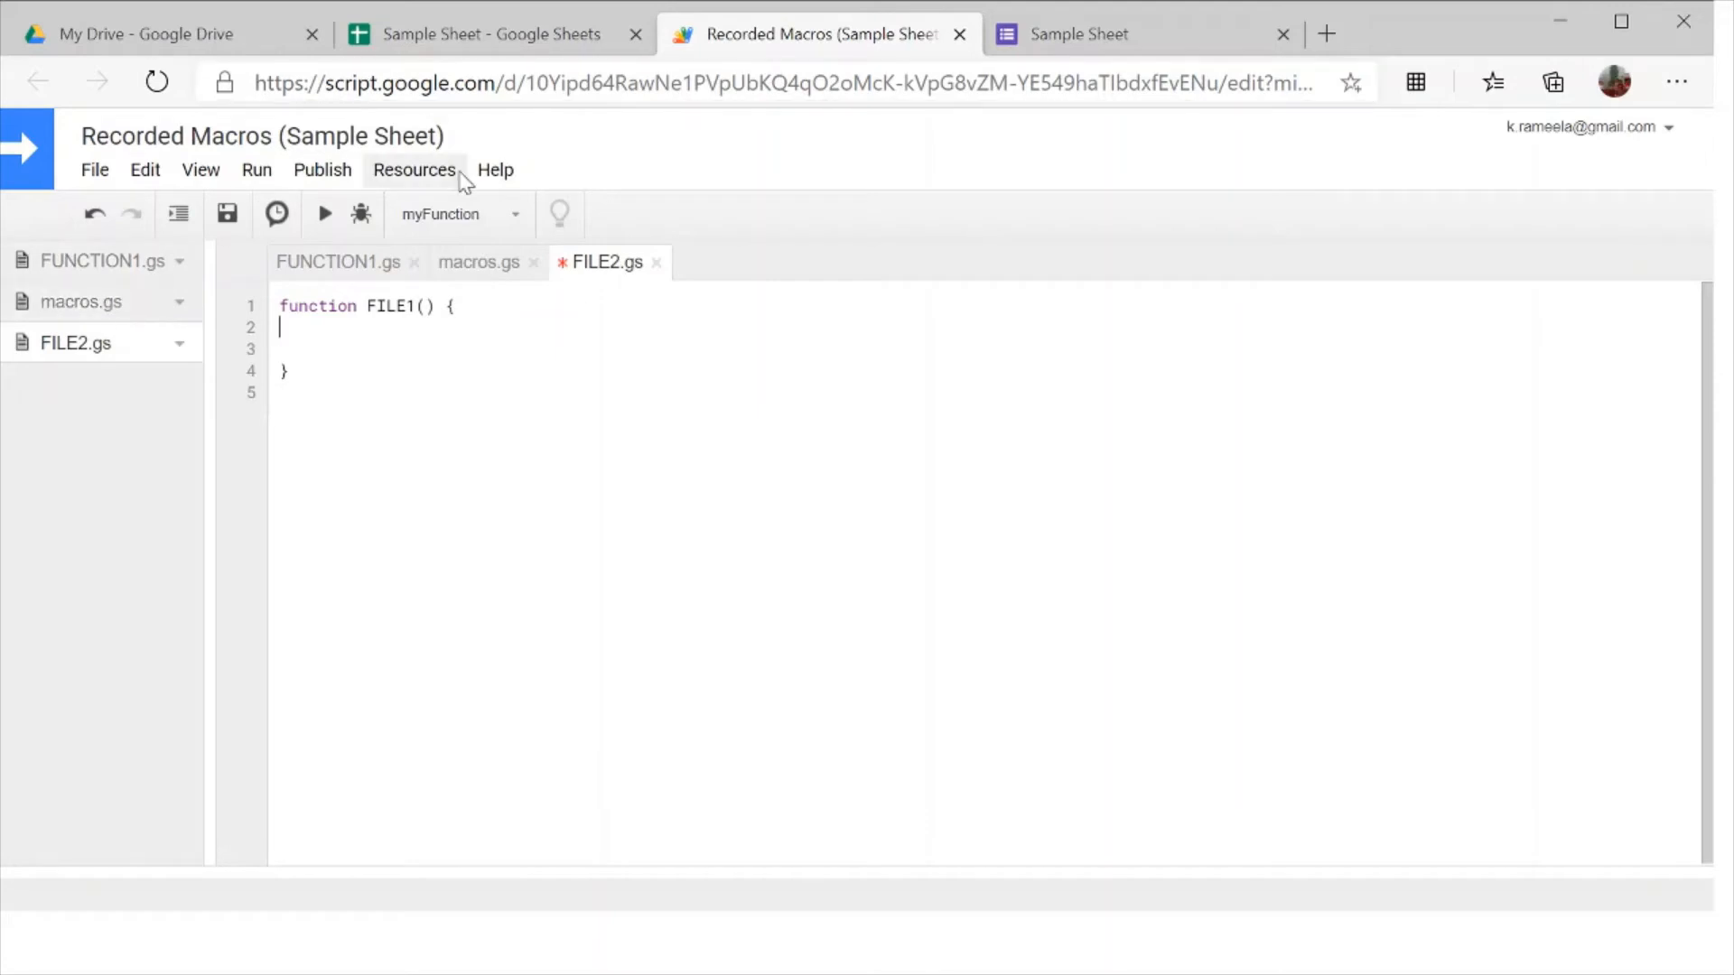
pyautogui.click(227, 213)
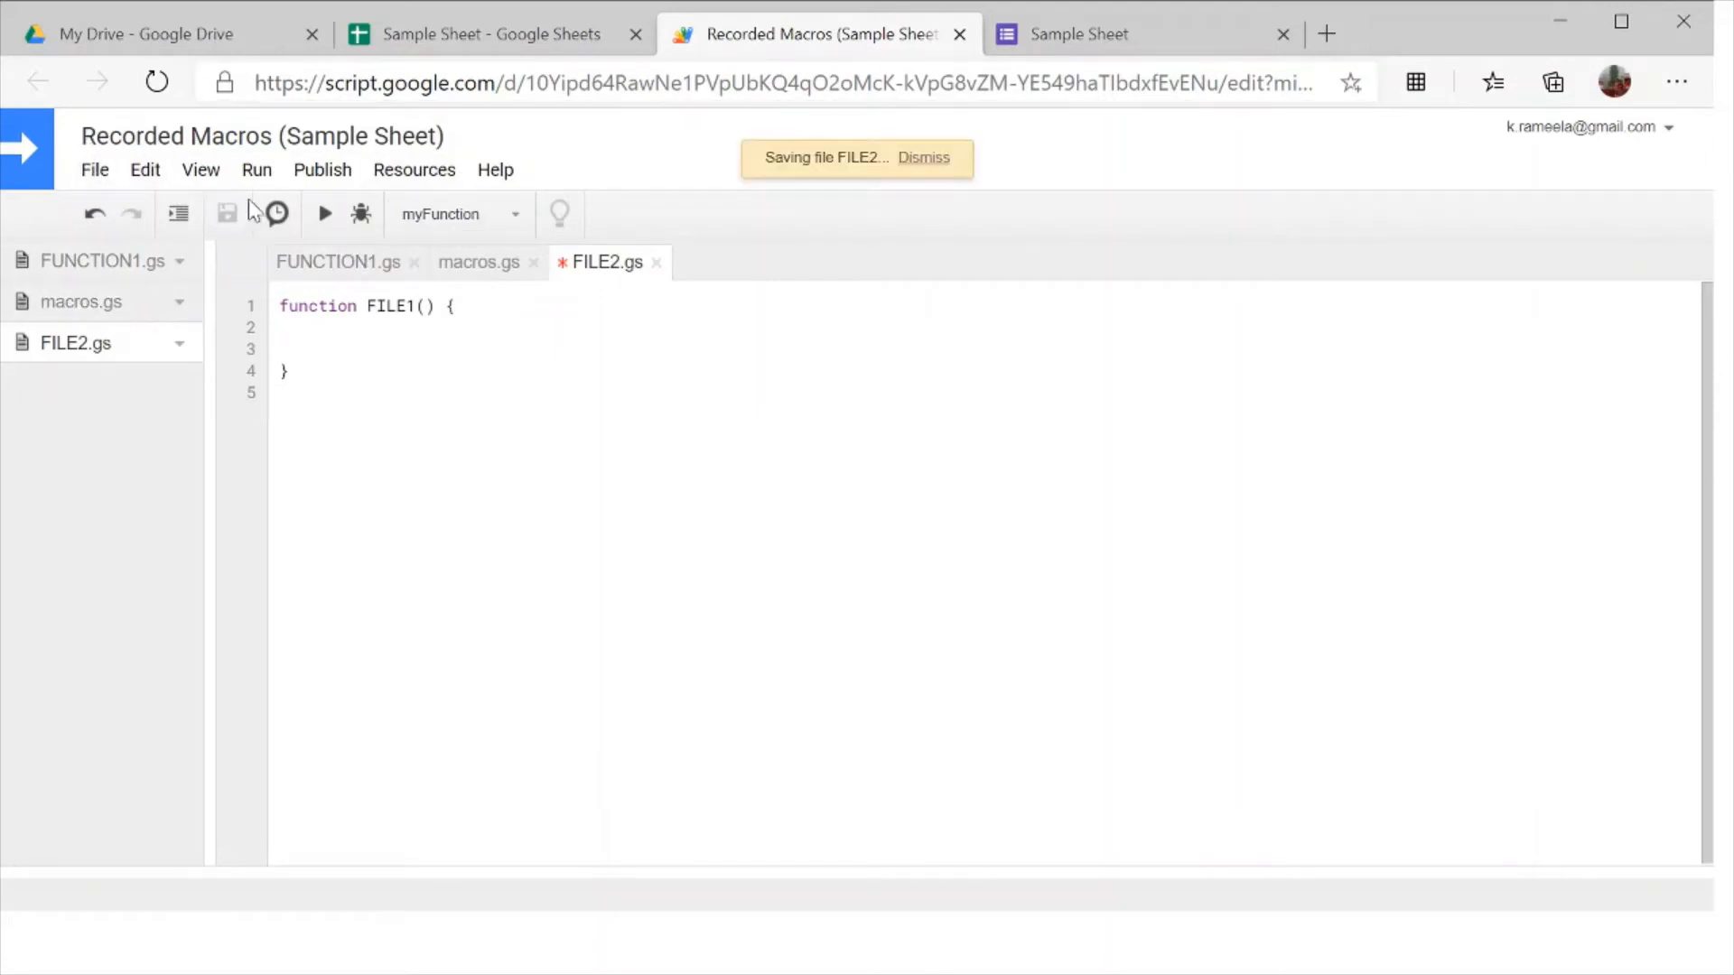
# Step: Switch back to the Sample Sheet spreadsheet and import the FILE1 function from FILE2 as a macro
pyautogui.click(477, 37)
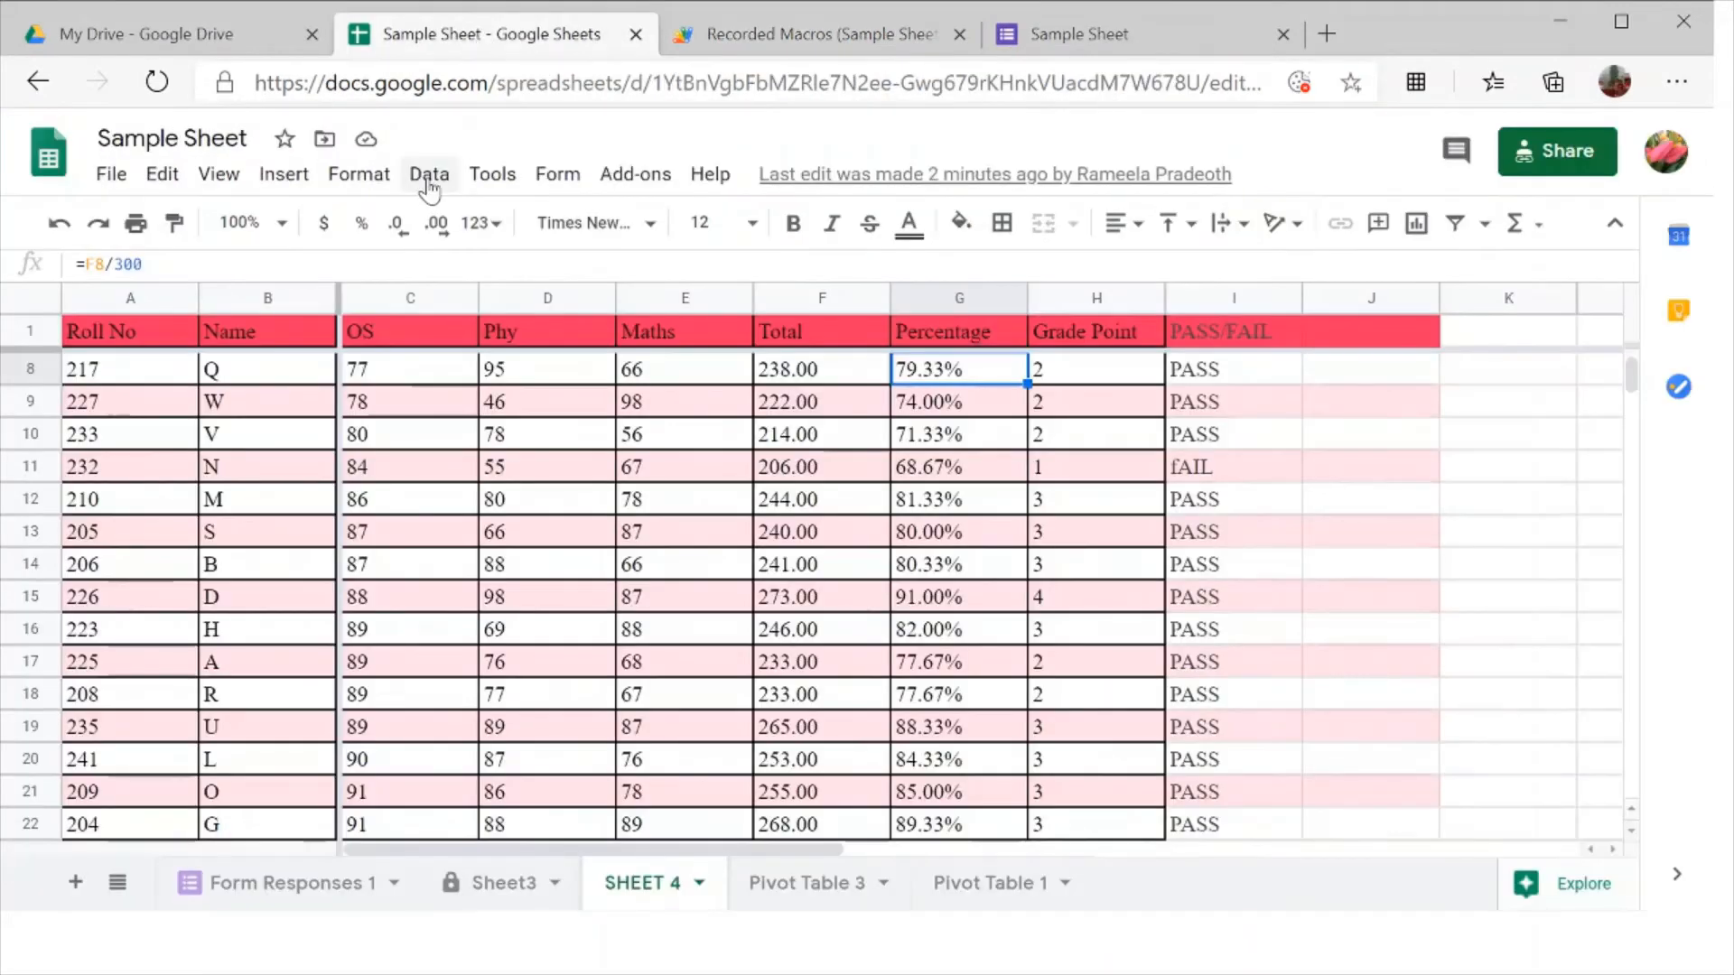
pyautogui.click(485, 179)
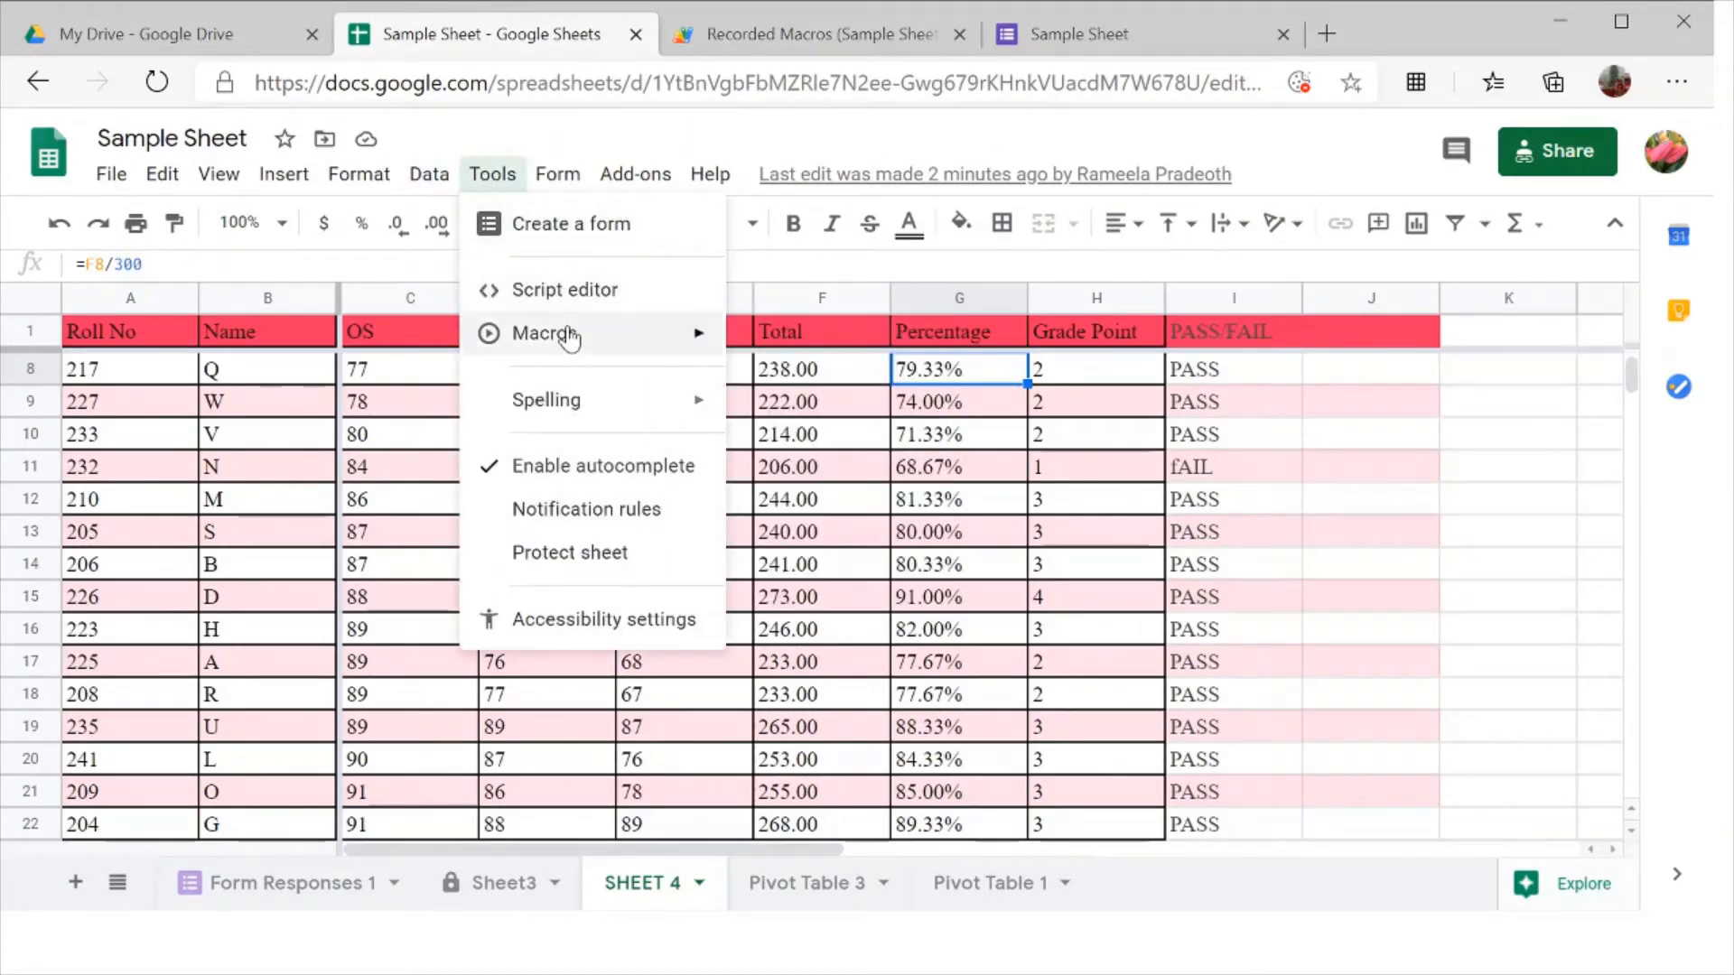
pyautogui.moveTo(569, 343)
pyautogui.click(778, 431)
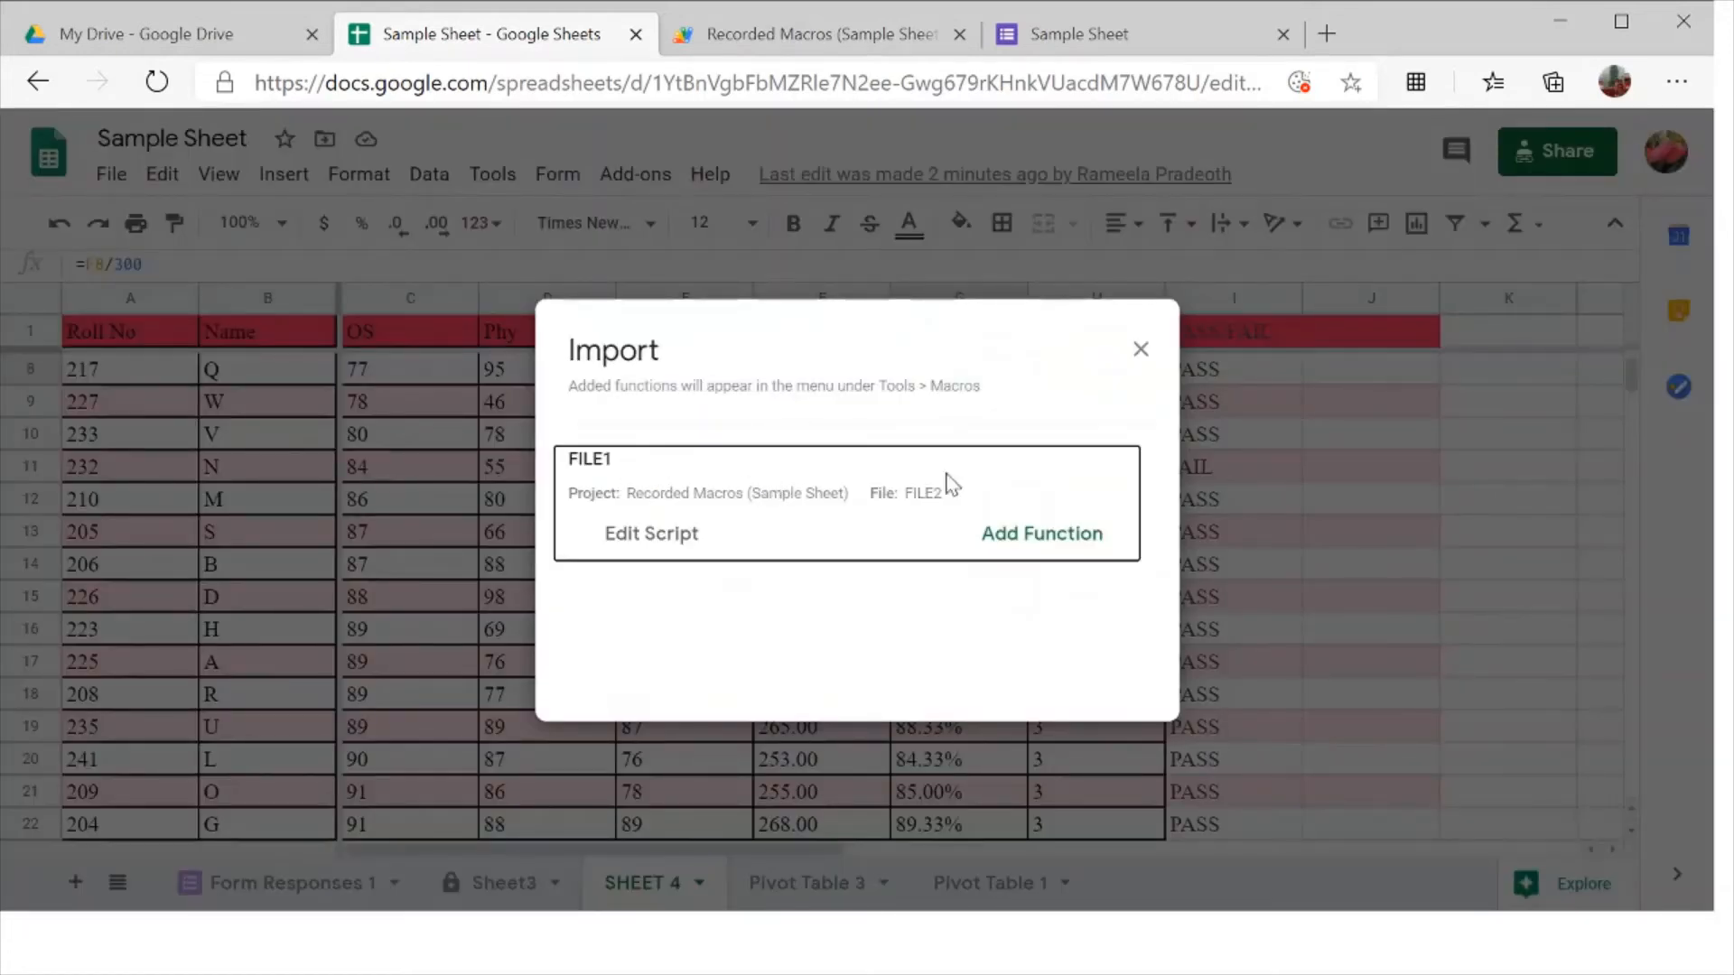
pyautogui.click(1044, 539)
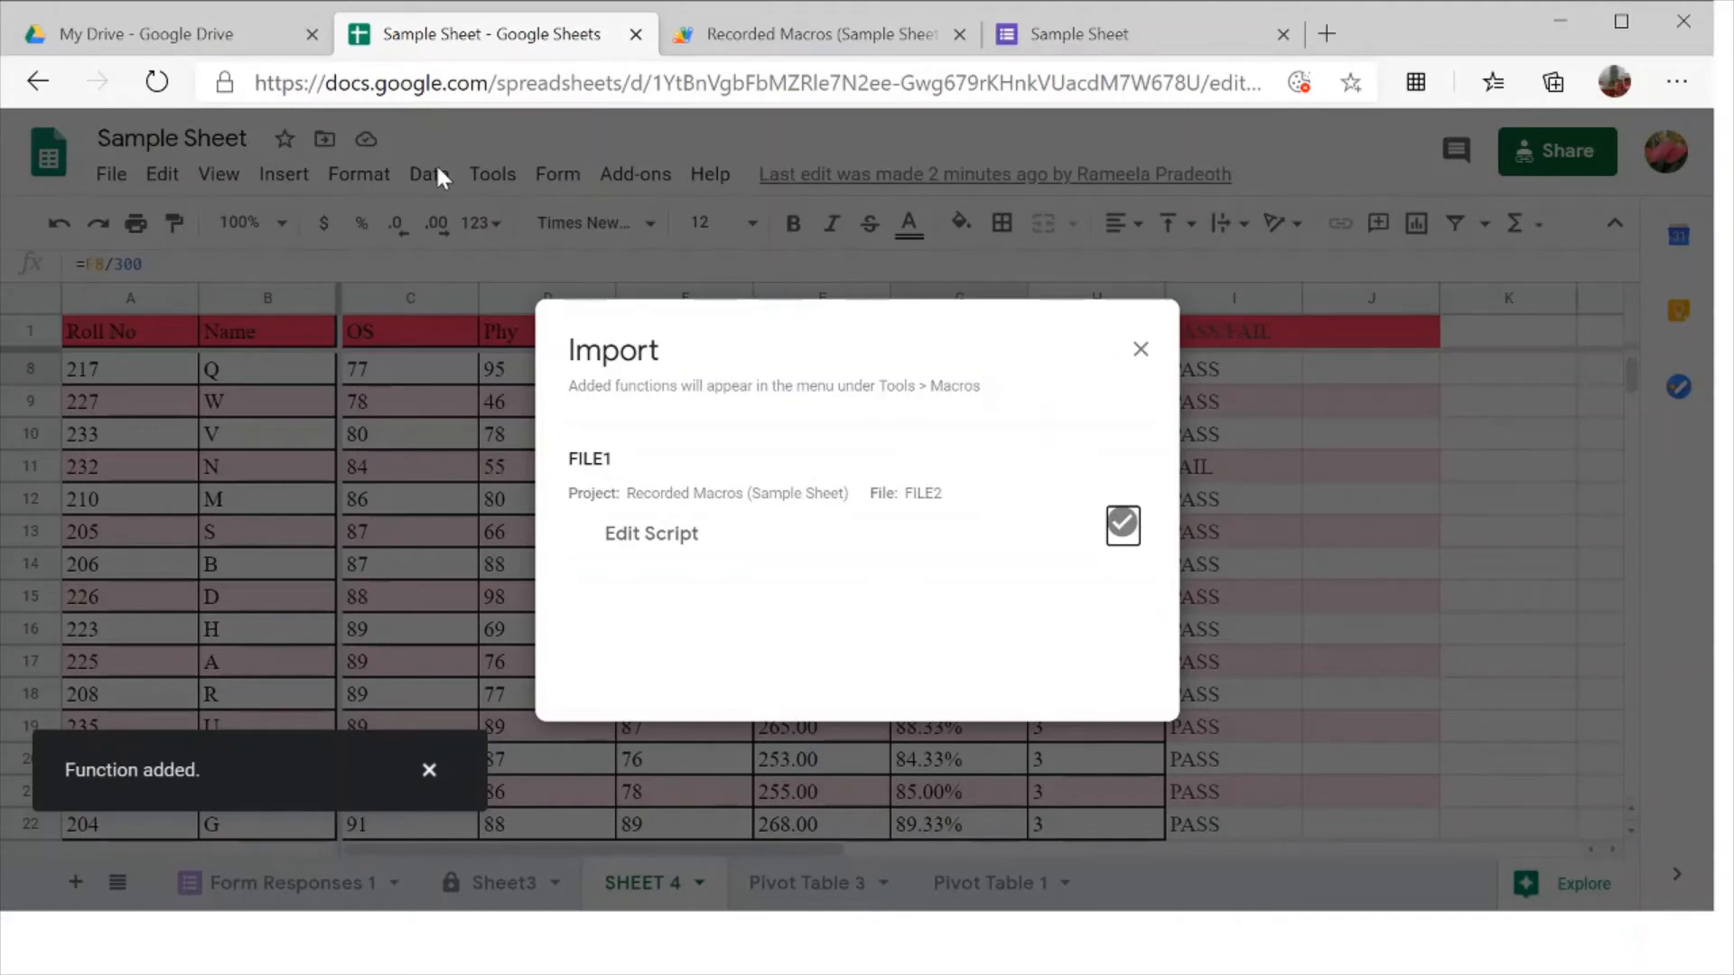
pyautogui.click(1140, 349)
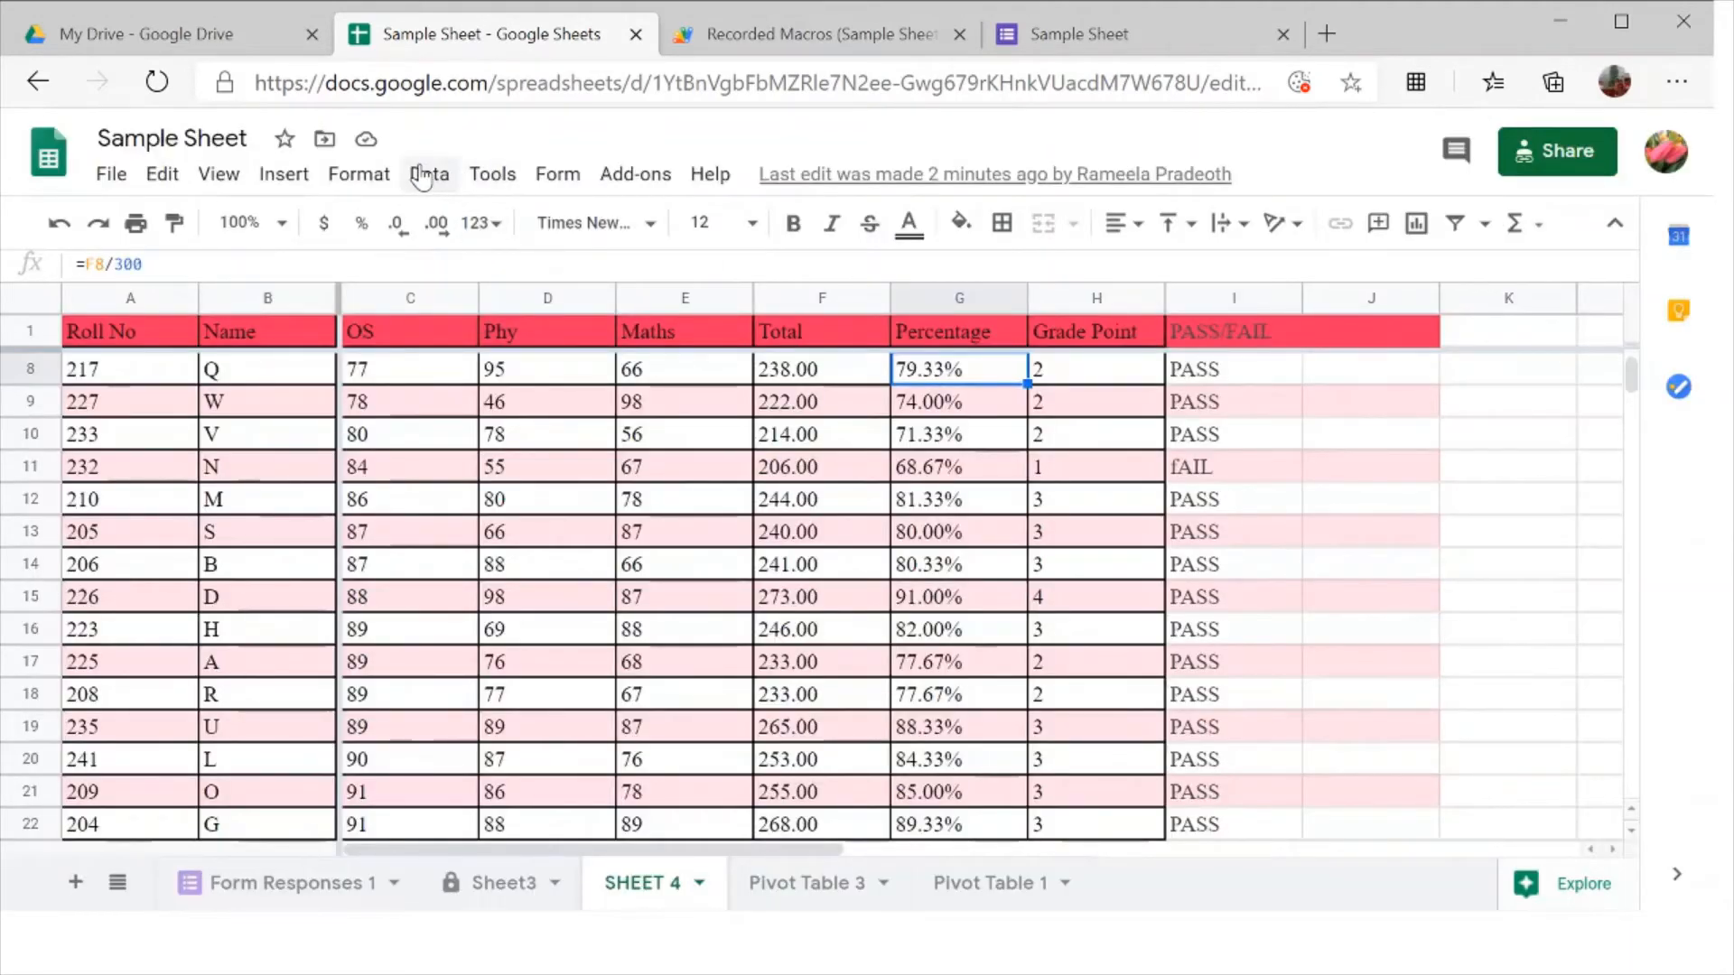
# Step: Run the imported FILE1 macro on SHEET 4
pyautogui.click(429, 173)
pyautogui.moveTo(492, 176)
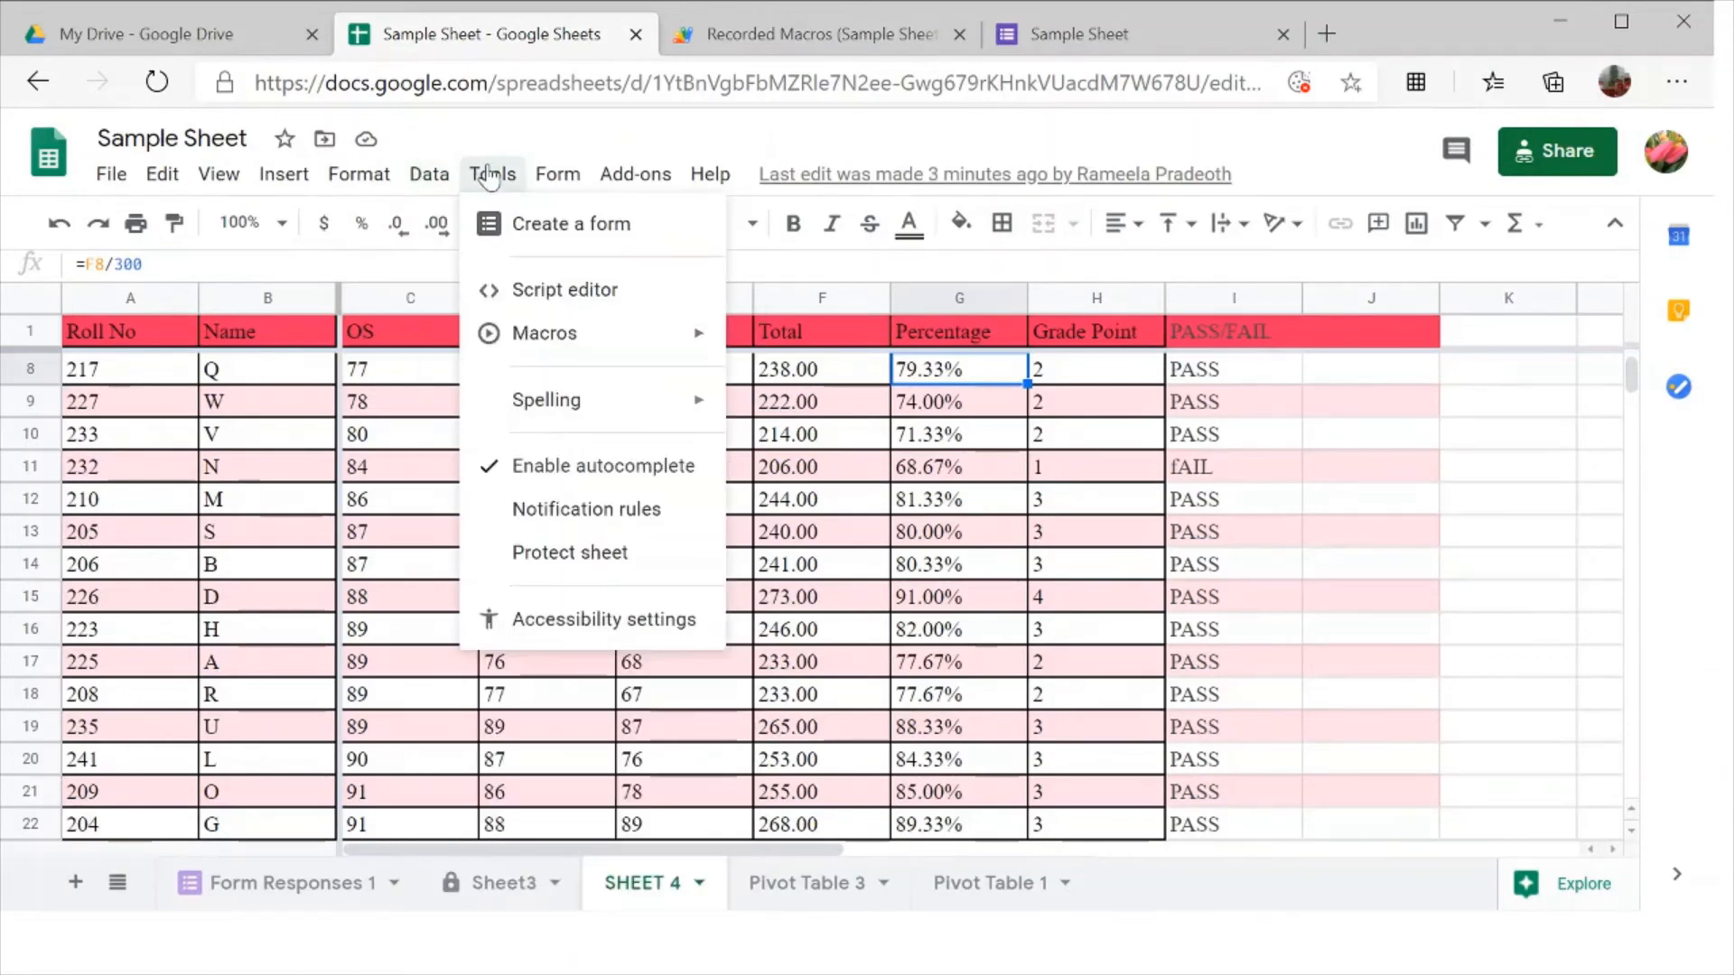
pyautogui.moveTo(553, 341)
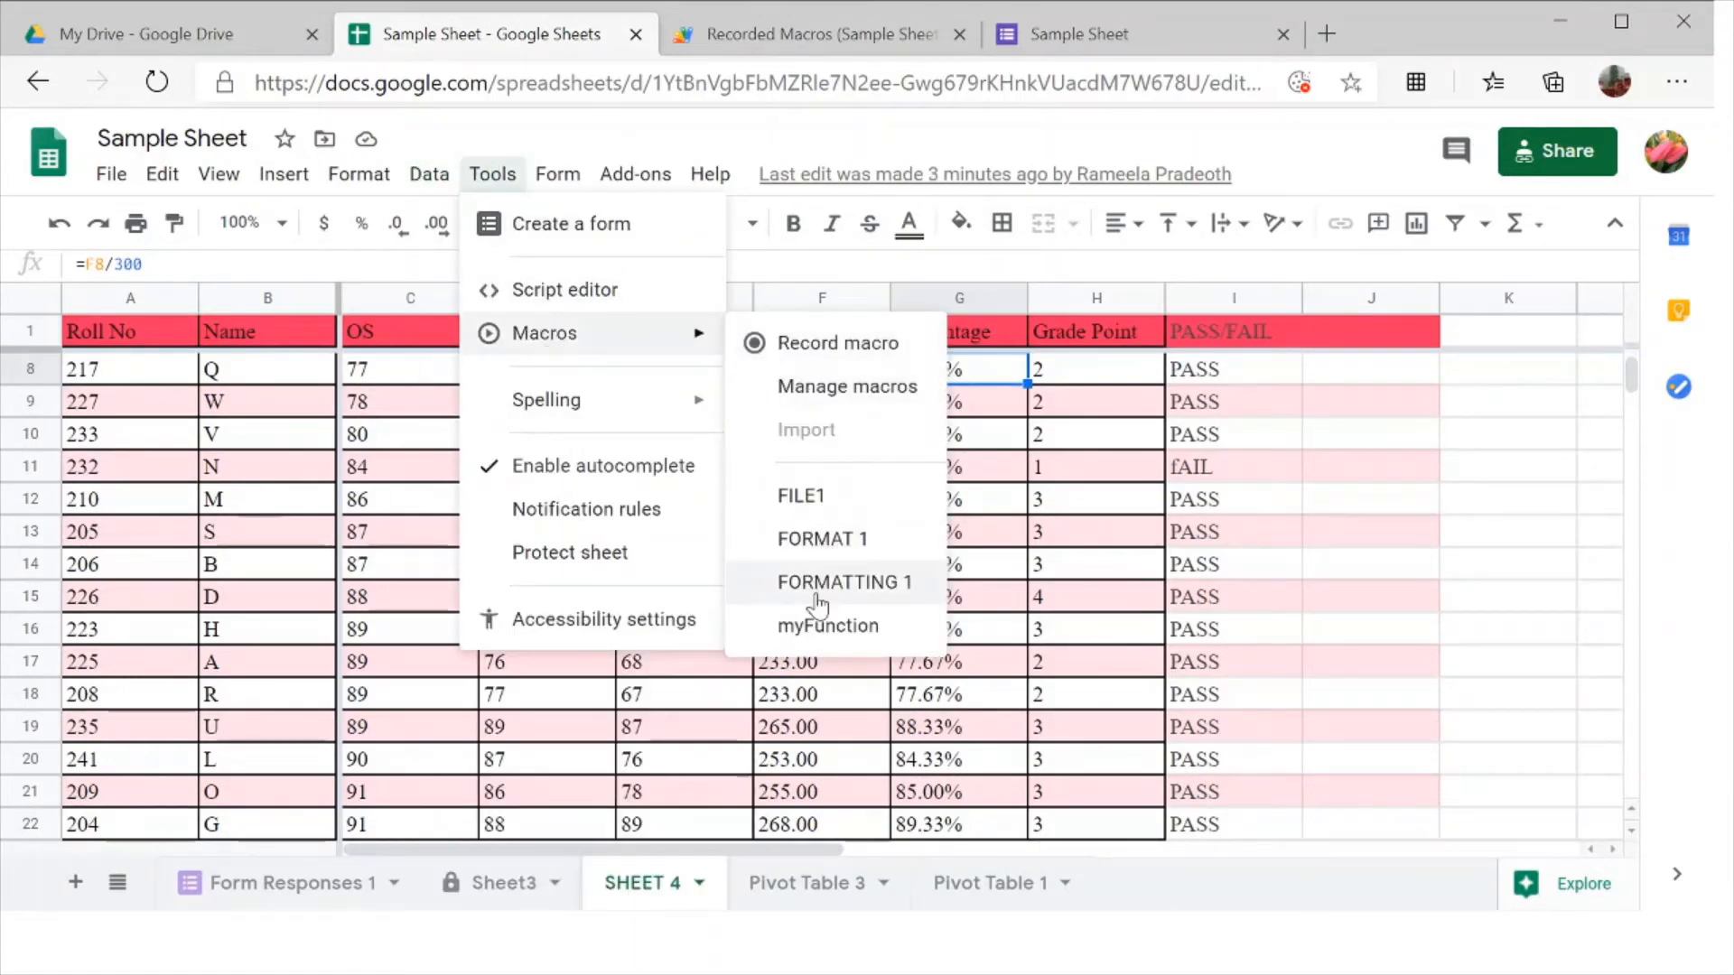
pyautogui.click(811, 500)
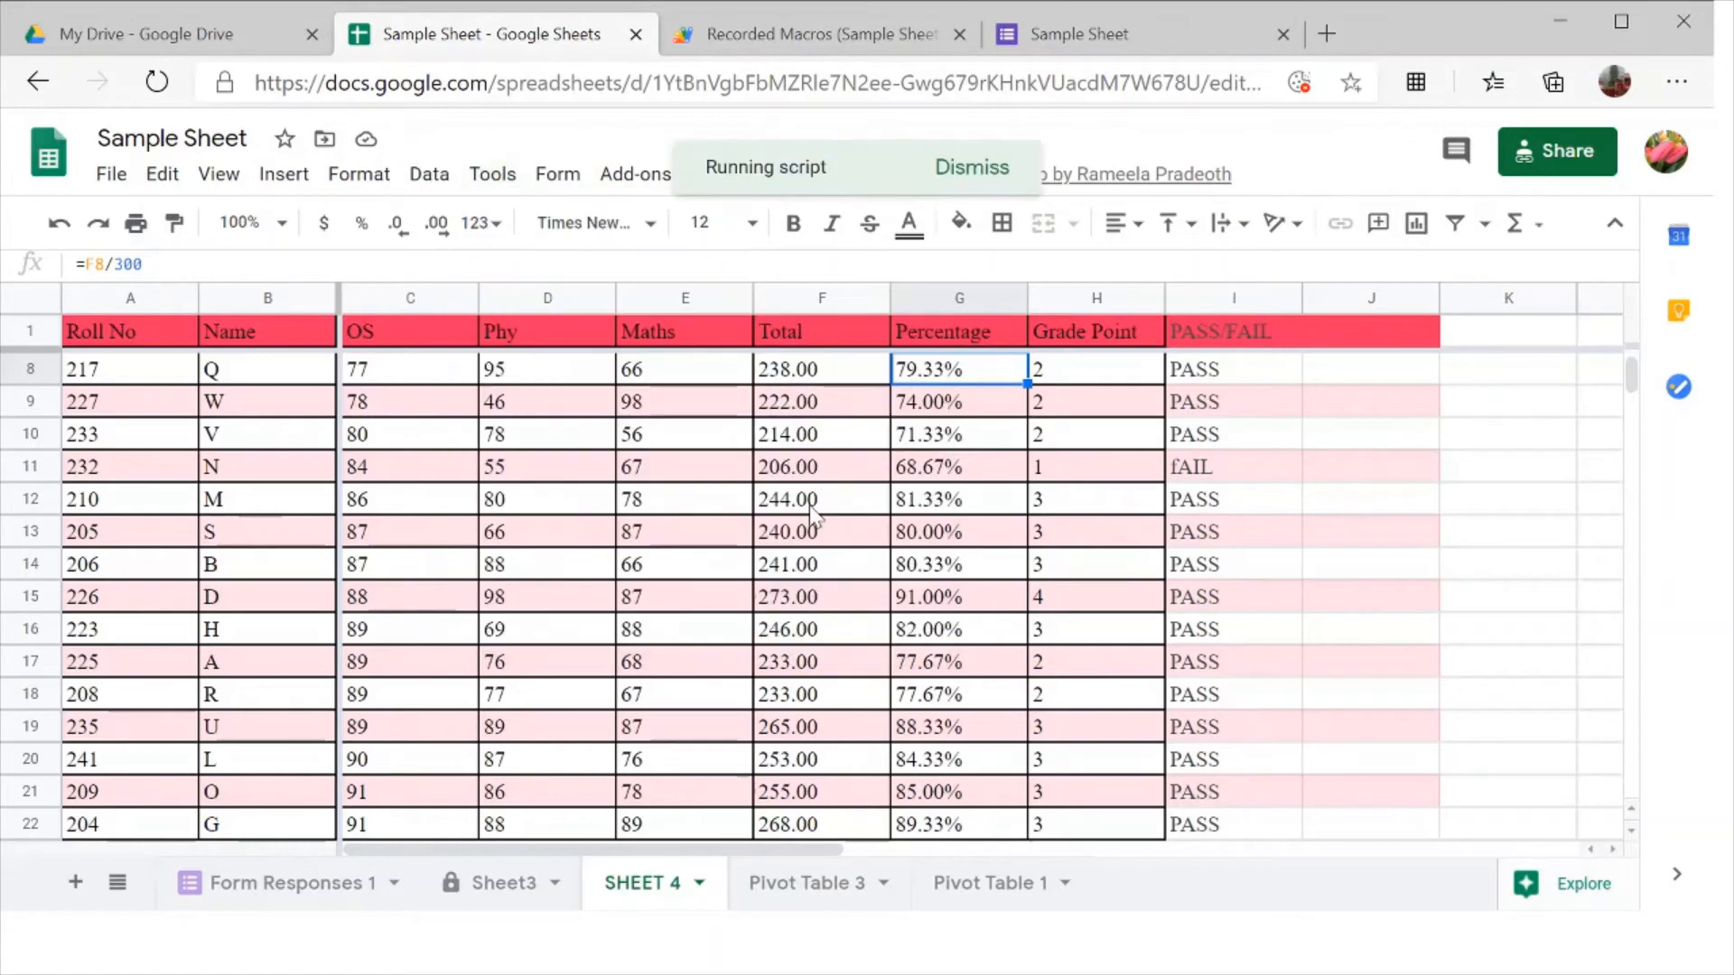
# Step: Open the add-ons marketplace and browse the first rows of apps that work with Sheets
pyautogui.click(632, 175)
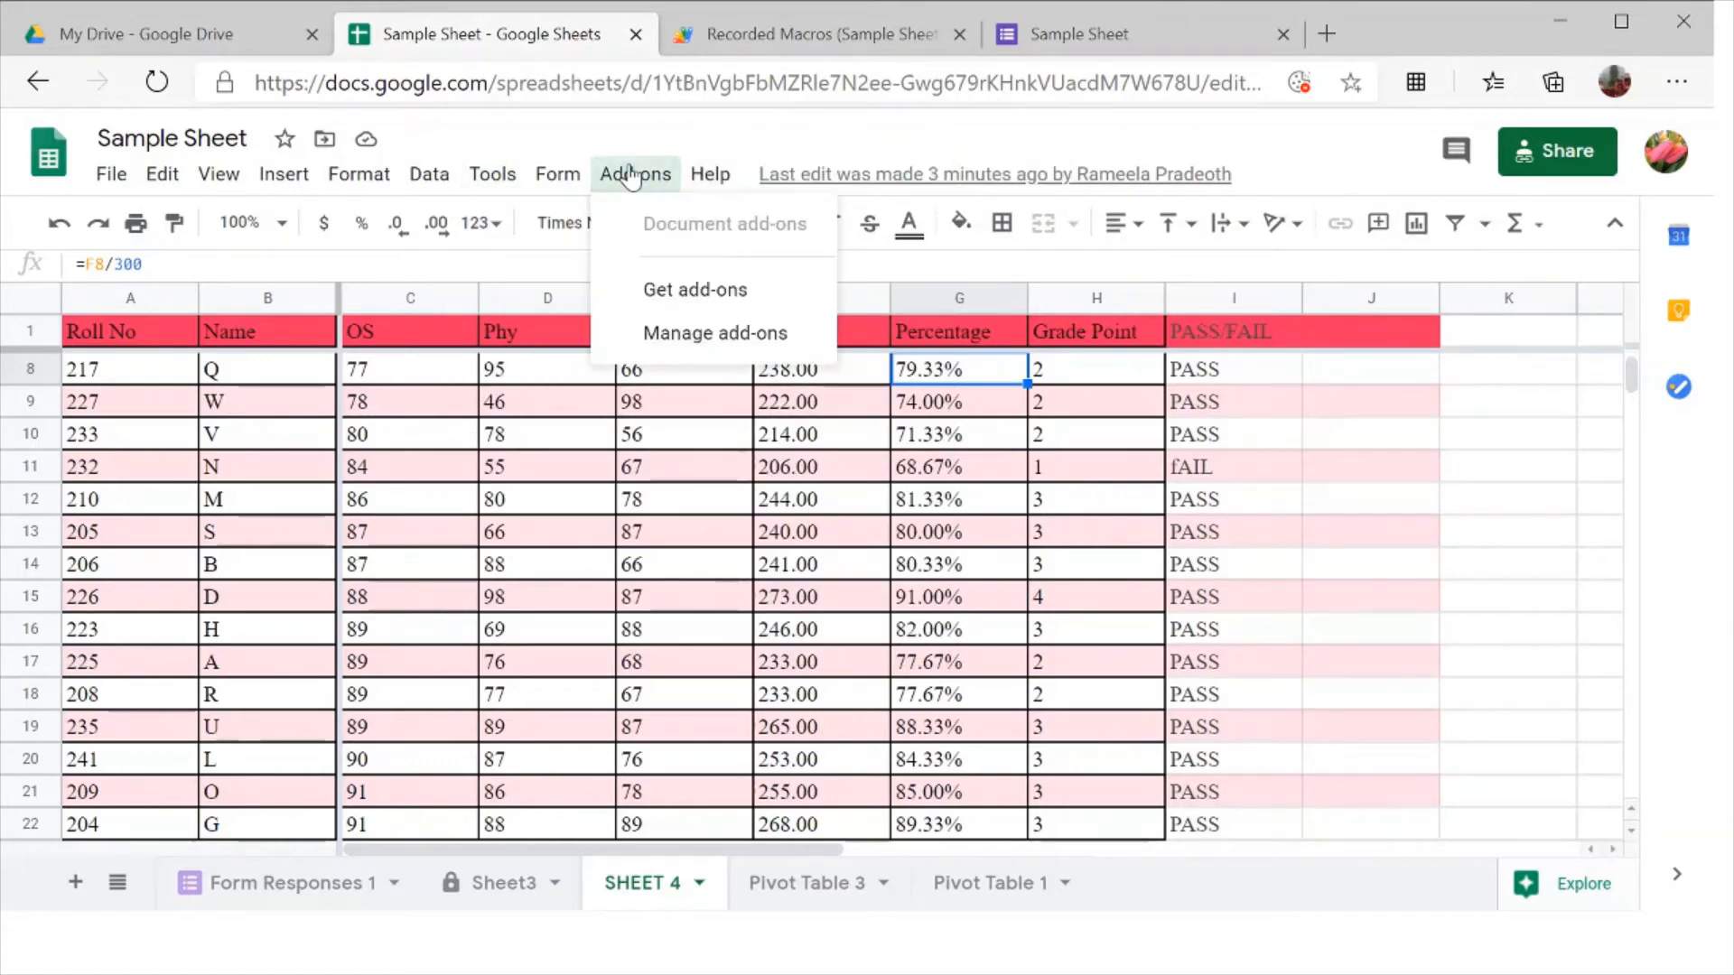
pyautogui.click(693, 308)
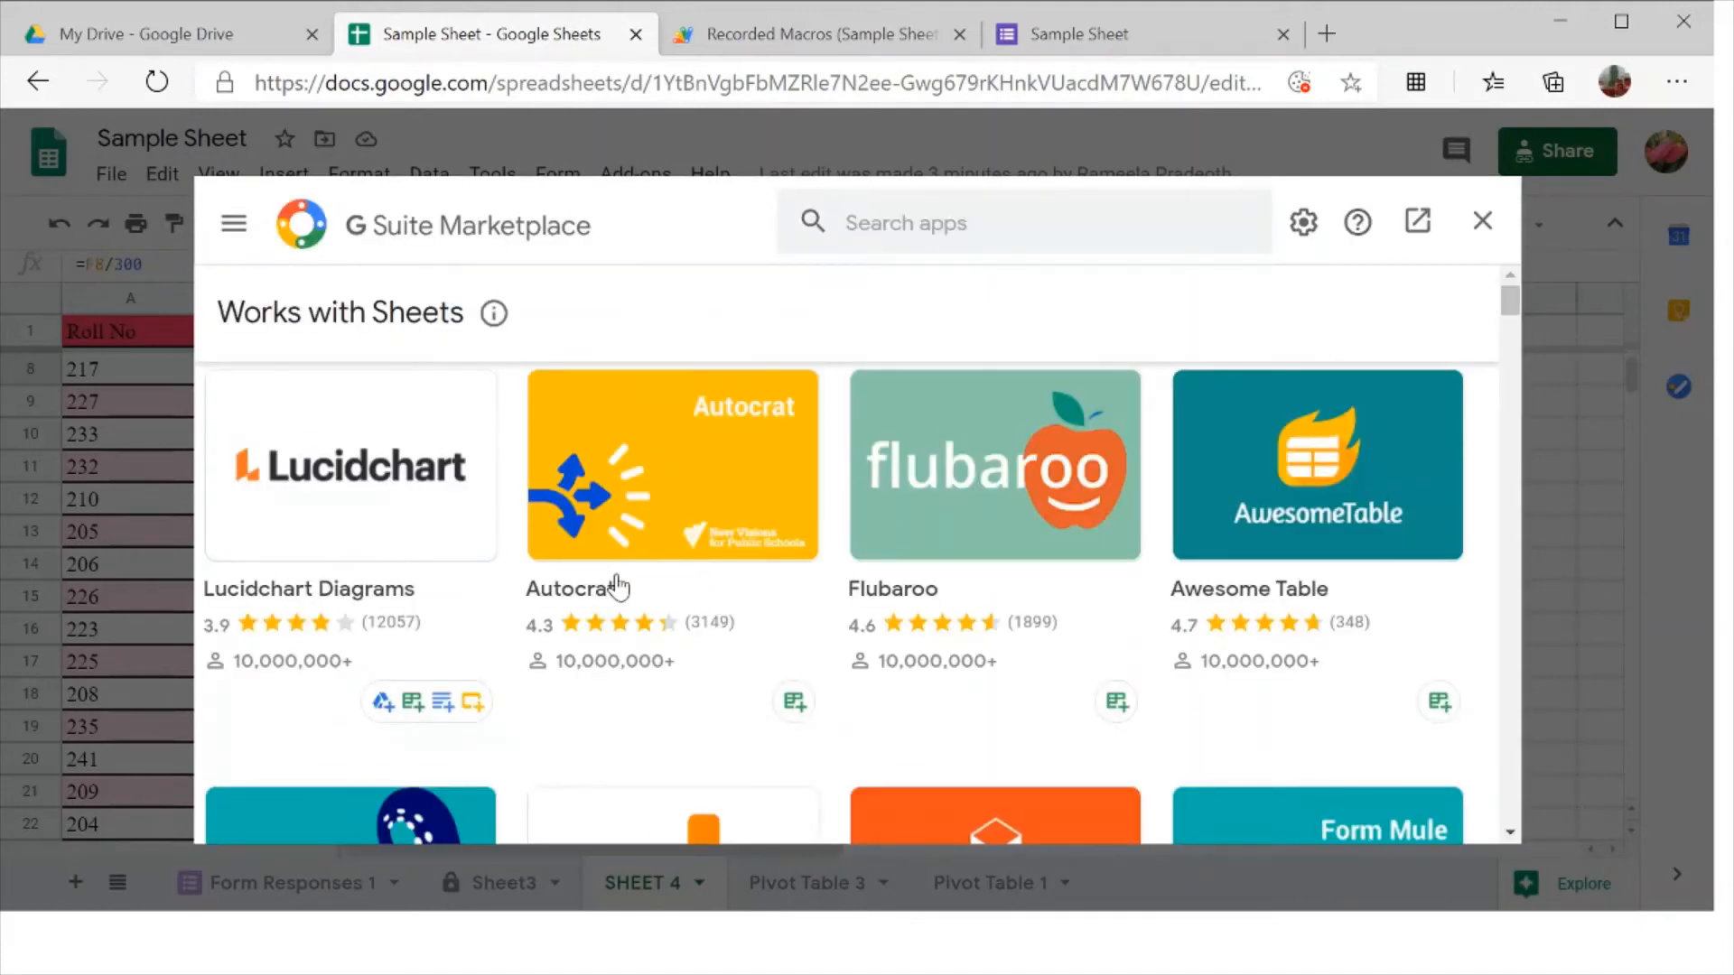
pyautogui.scroll(-2, 614, 586)
pyautogui.scroll(-2, 618, 588)
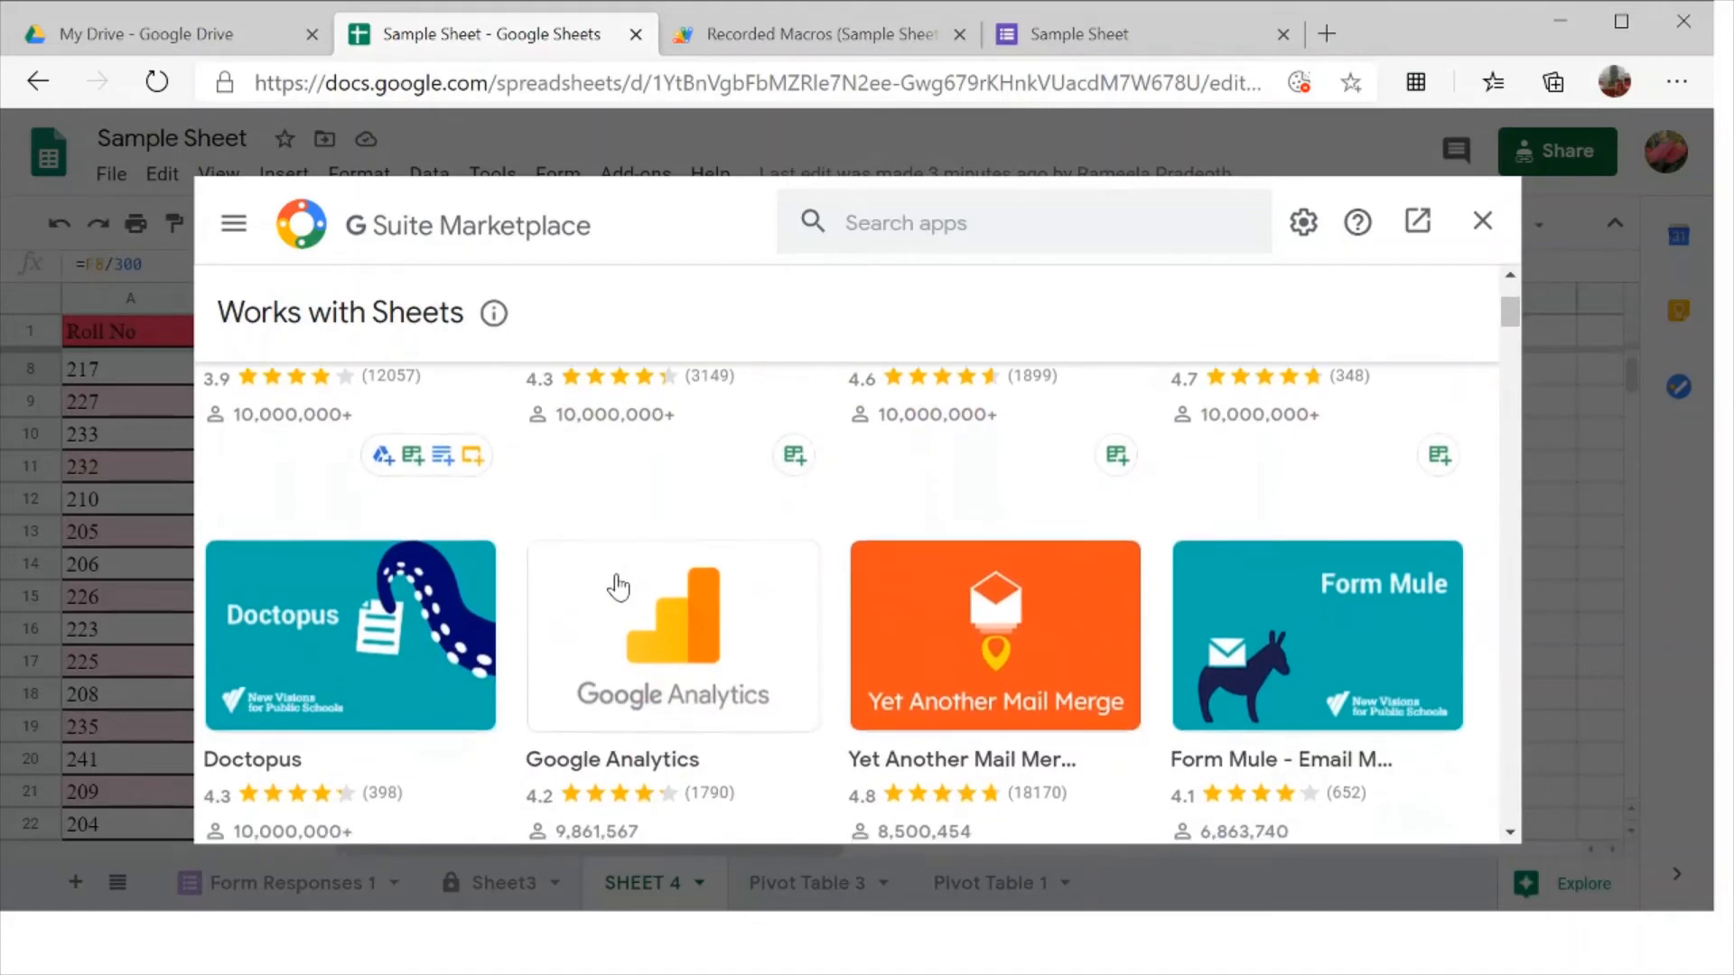
pyautogui.scroll(-2, 618, 588)
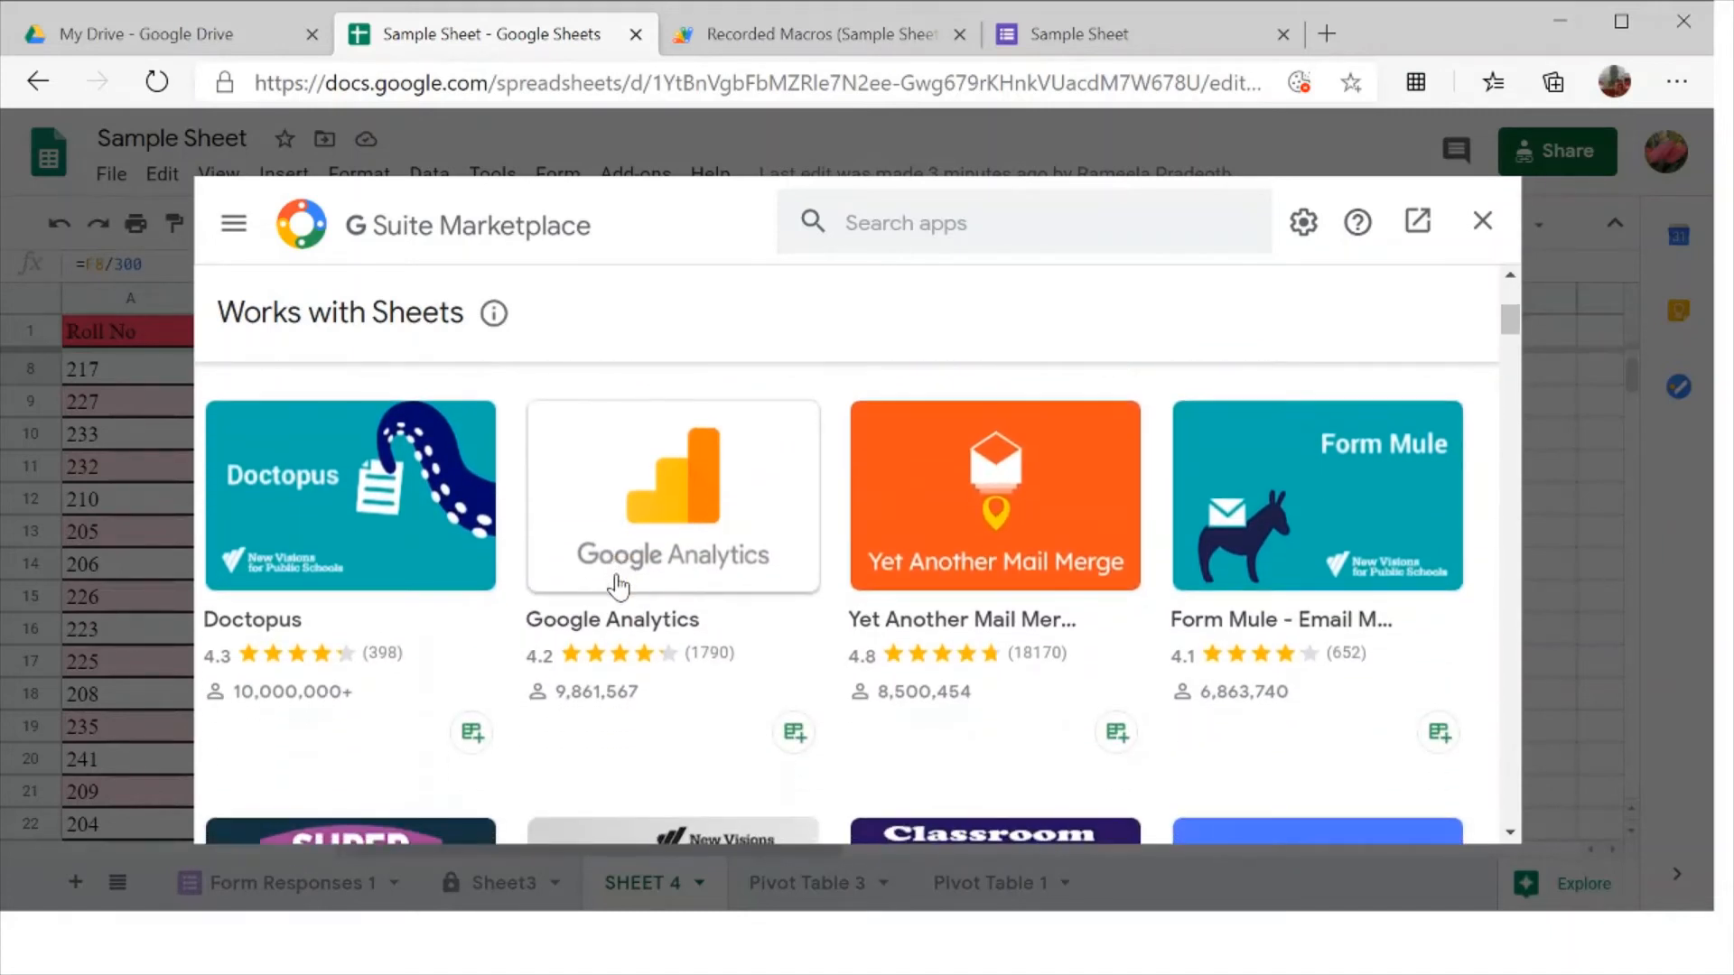
pyautogui.scroll(1, 619, 583)
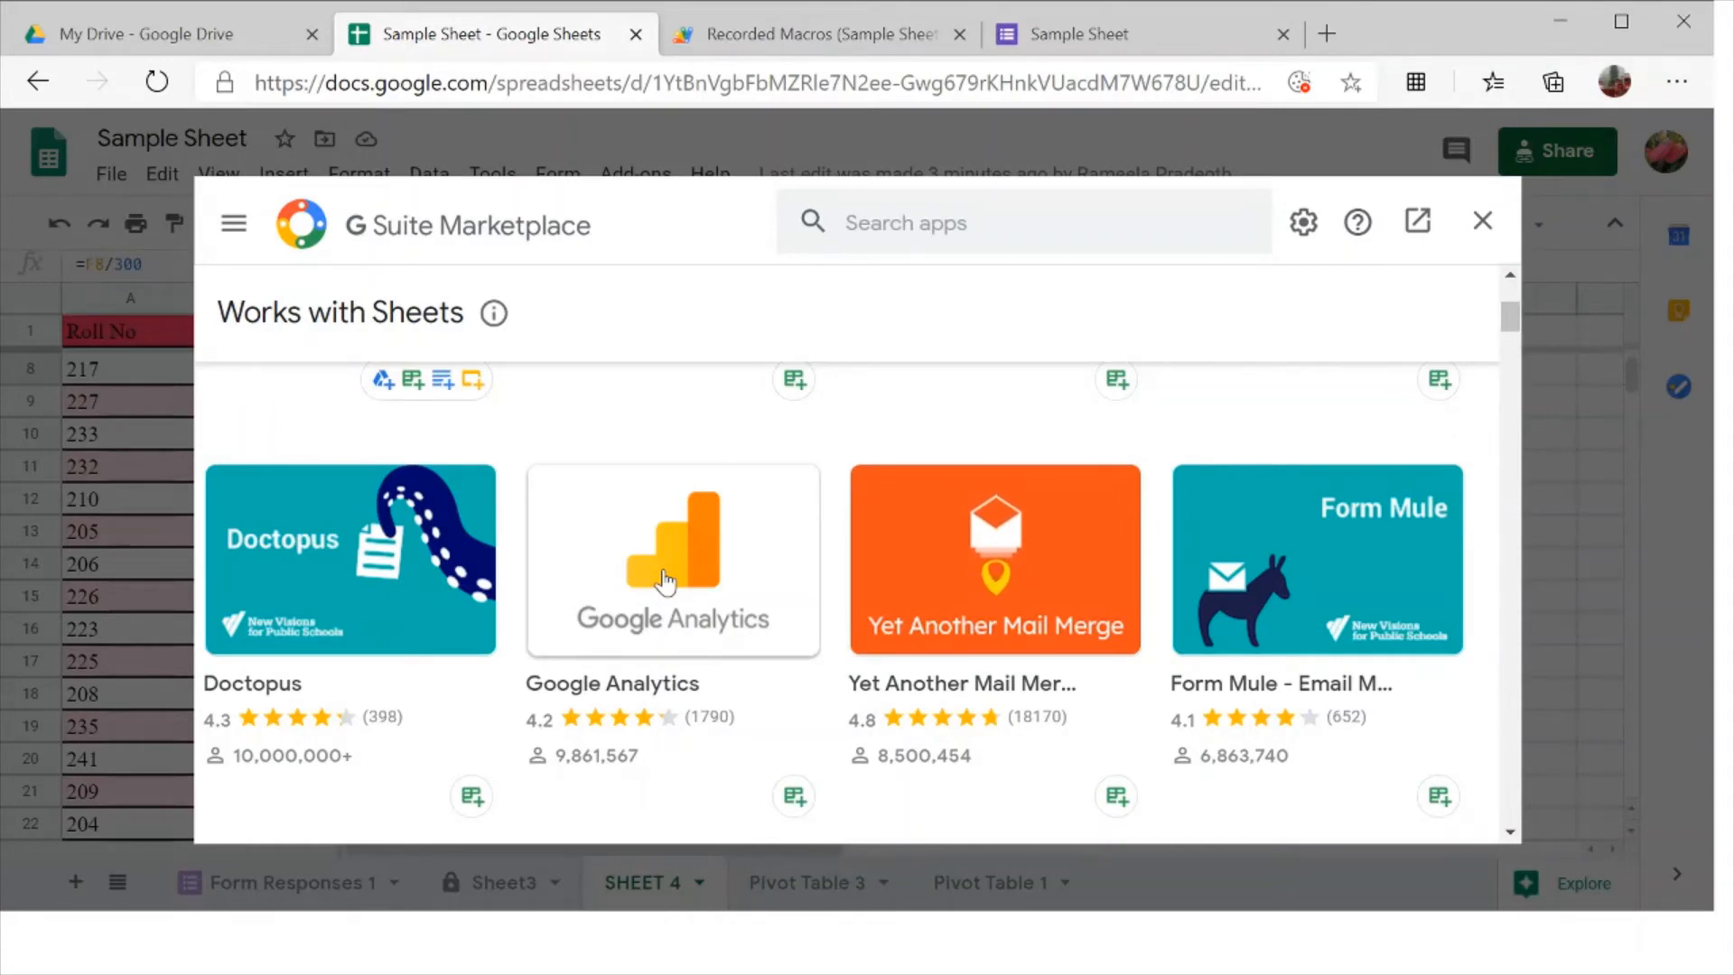
pyautogui.scroll(-1, 663, 582)
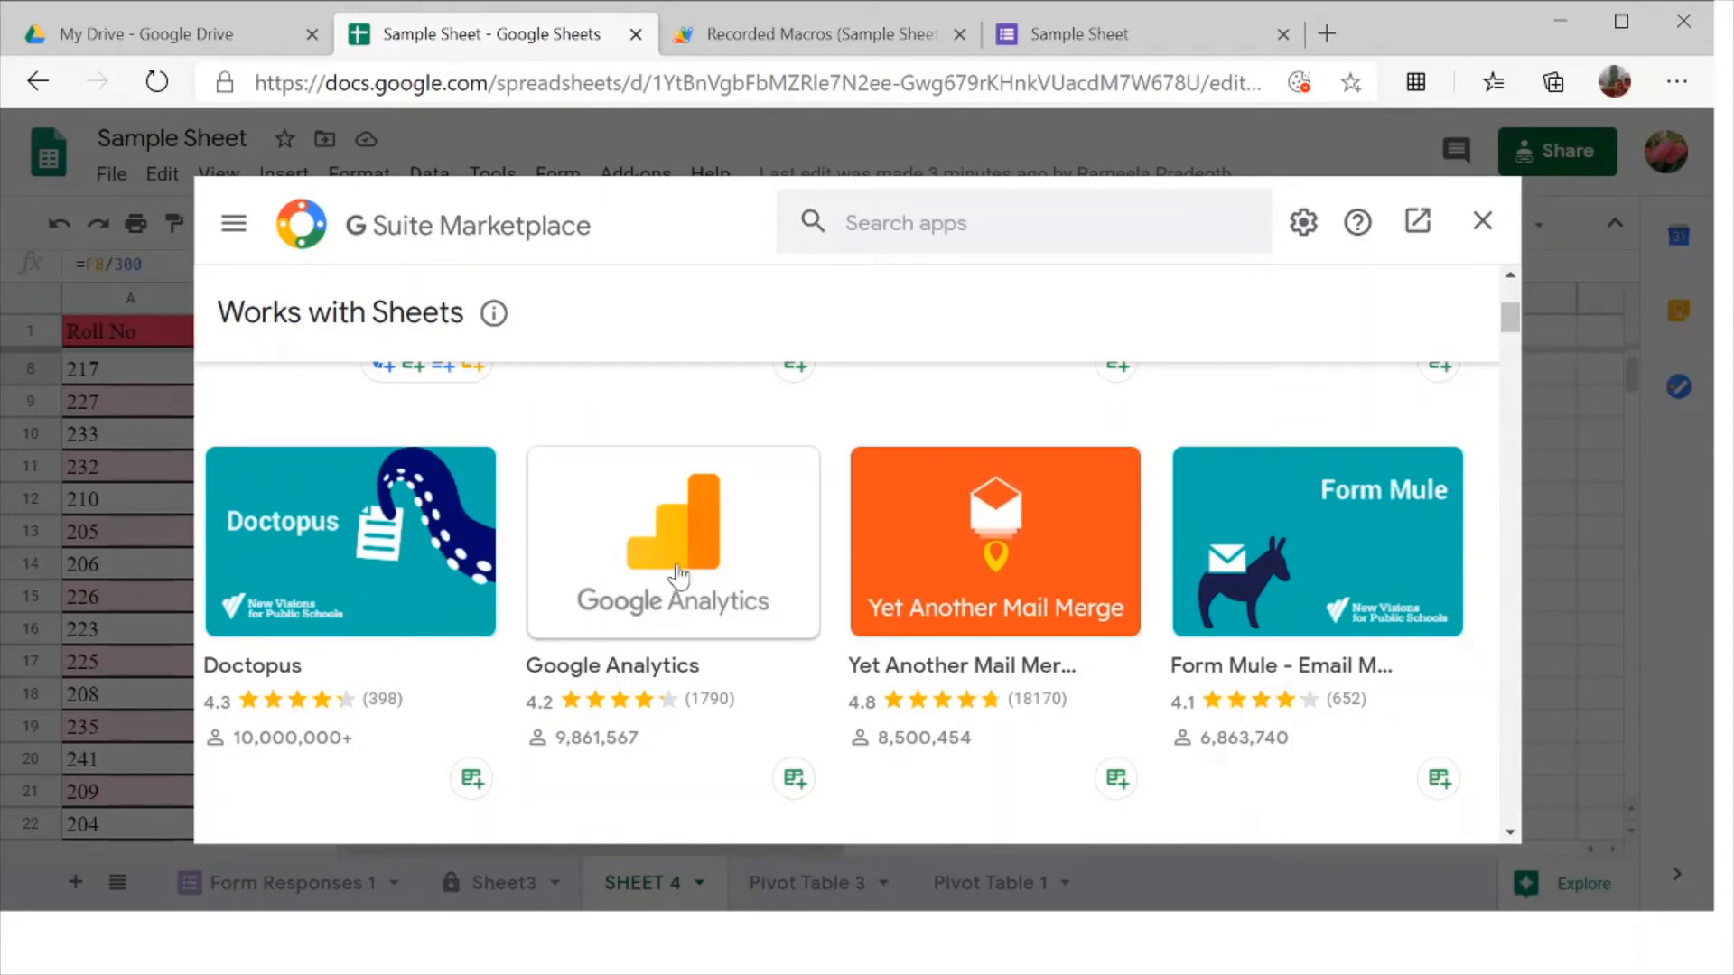
# Step: Examine the Google Analytics add-on's preview, overview and reviews, and close the marketplace without installing it
pyautogui.click(795, 782)
pyautogui.scroll(-3, 798, 793)
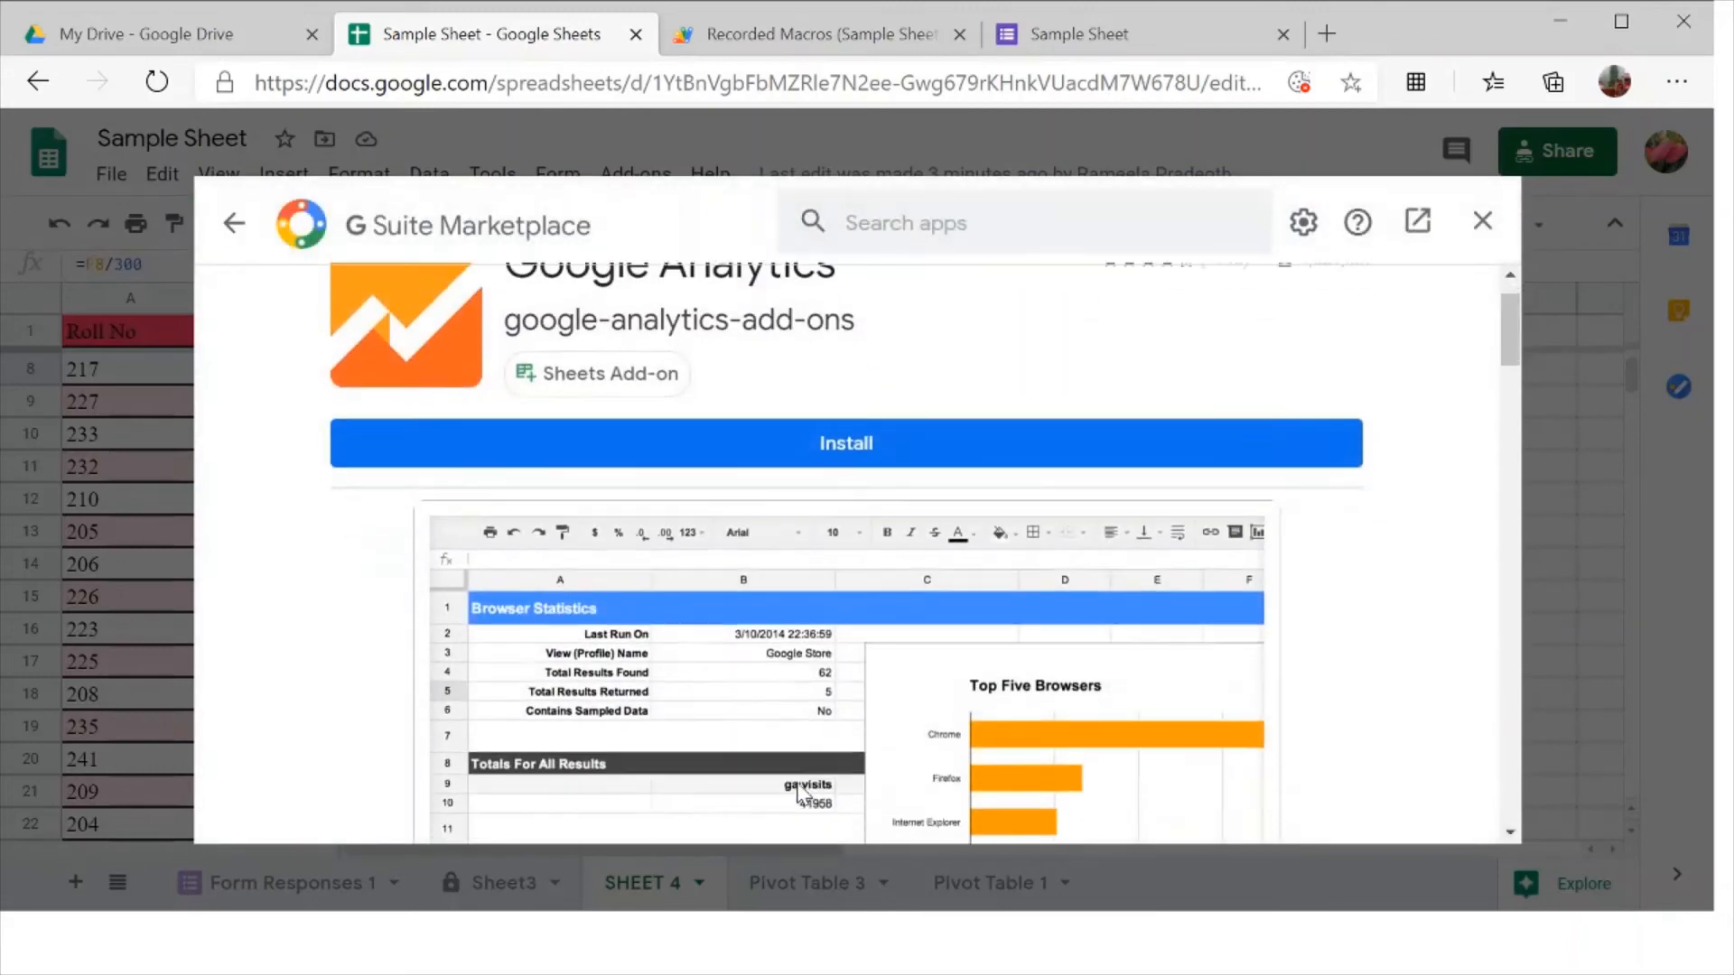
pyautogui.scroll(-1, 798, 793)
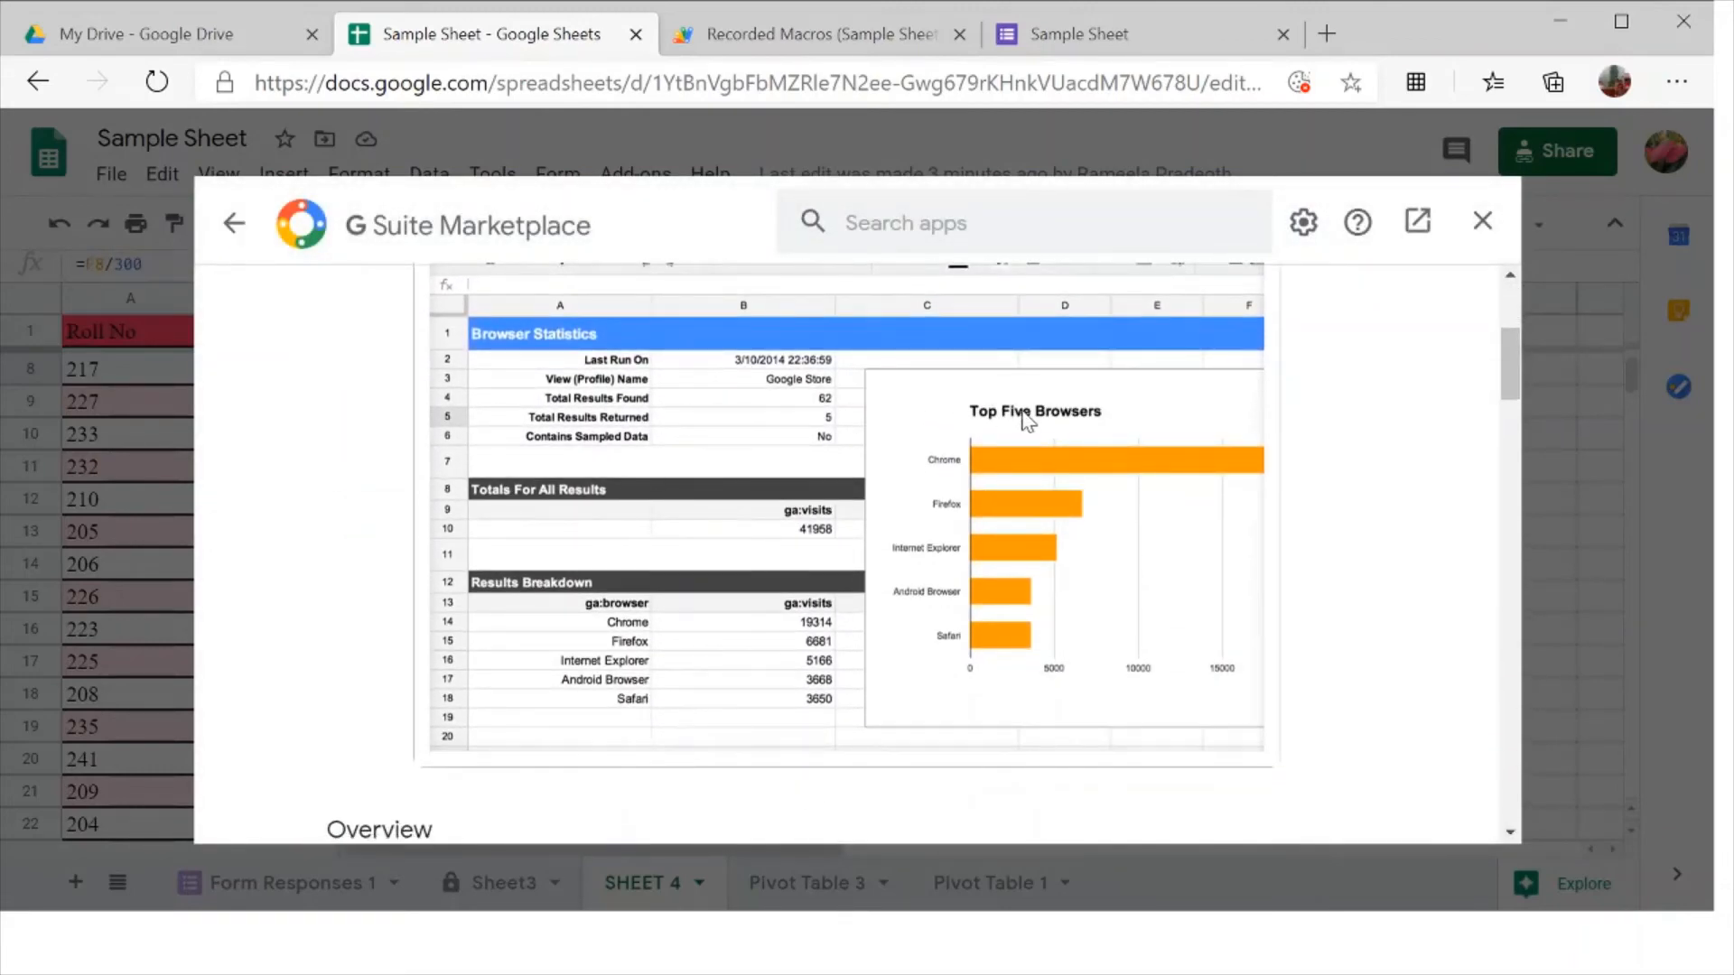
pyautogui.scroll(-2, 1053, 537)
pyautogui.scroll(-7, 1053, 537)
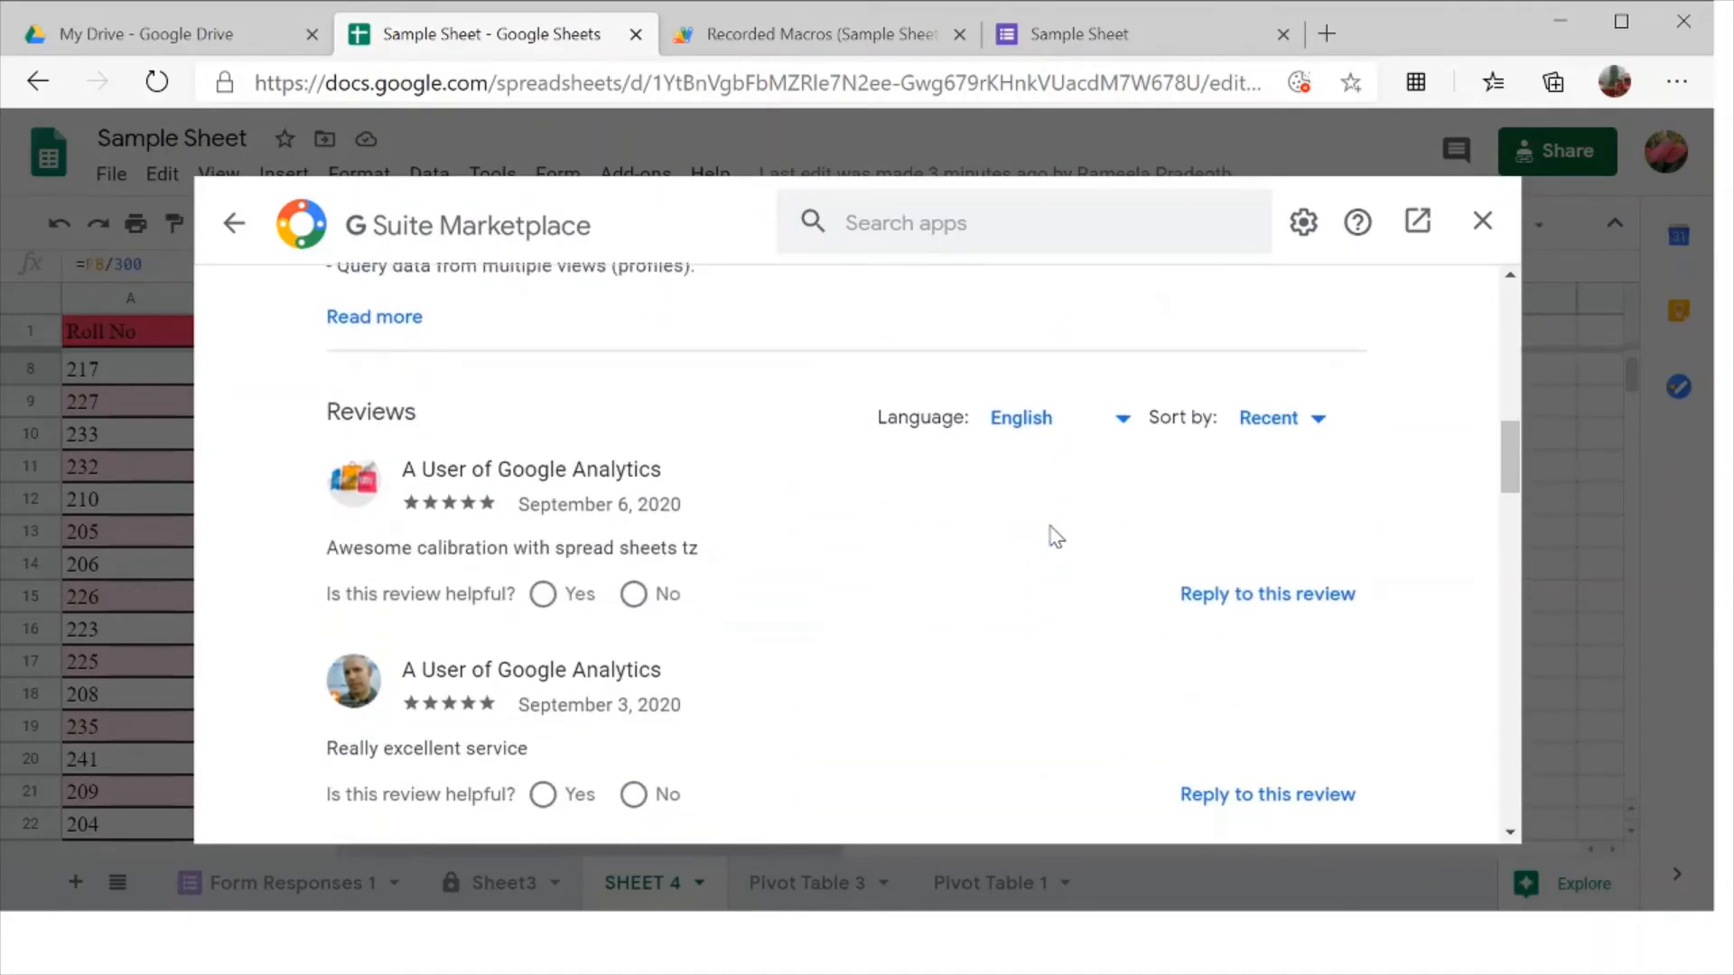
pyautogui.scroll(-1, 1055, 537)
pyautogui.scroll(10, 1055, 538)
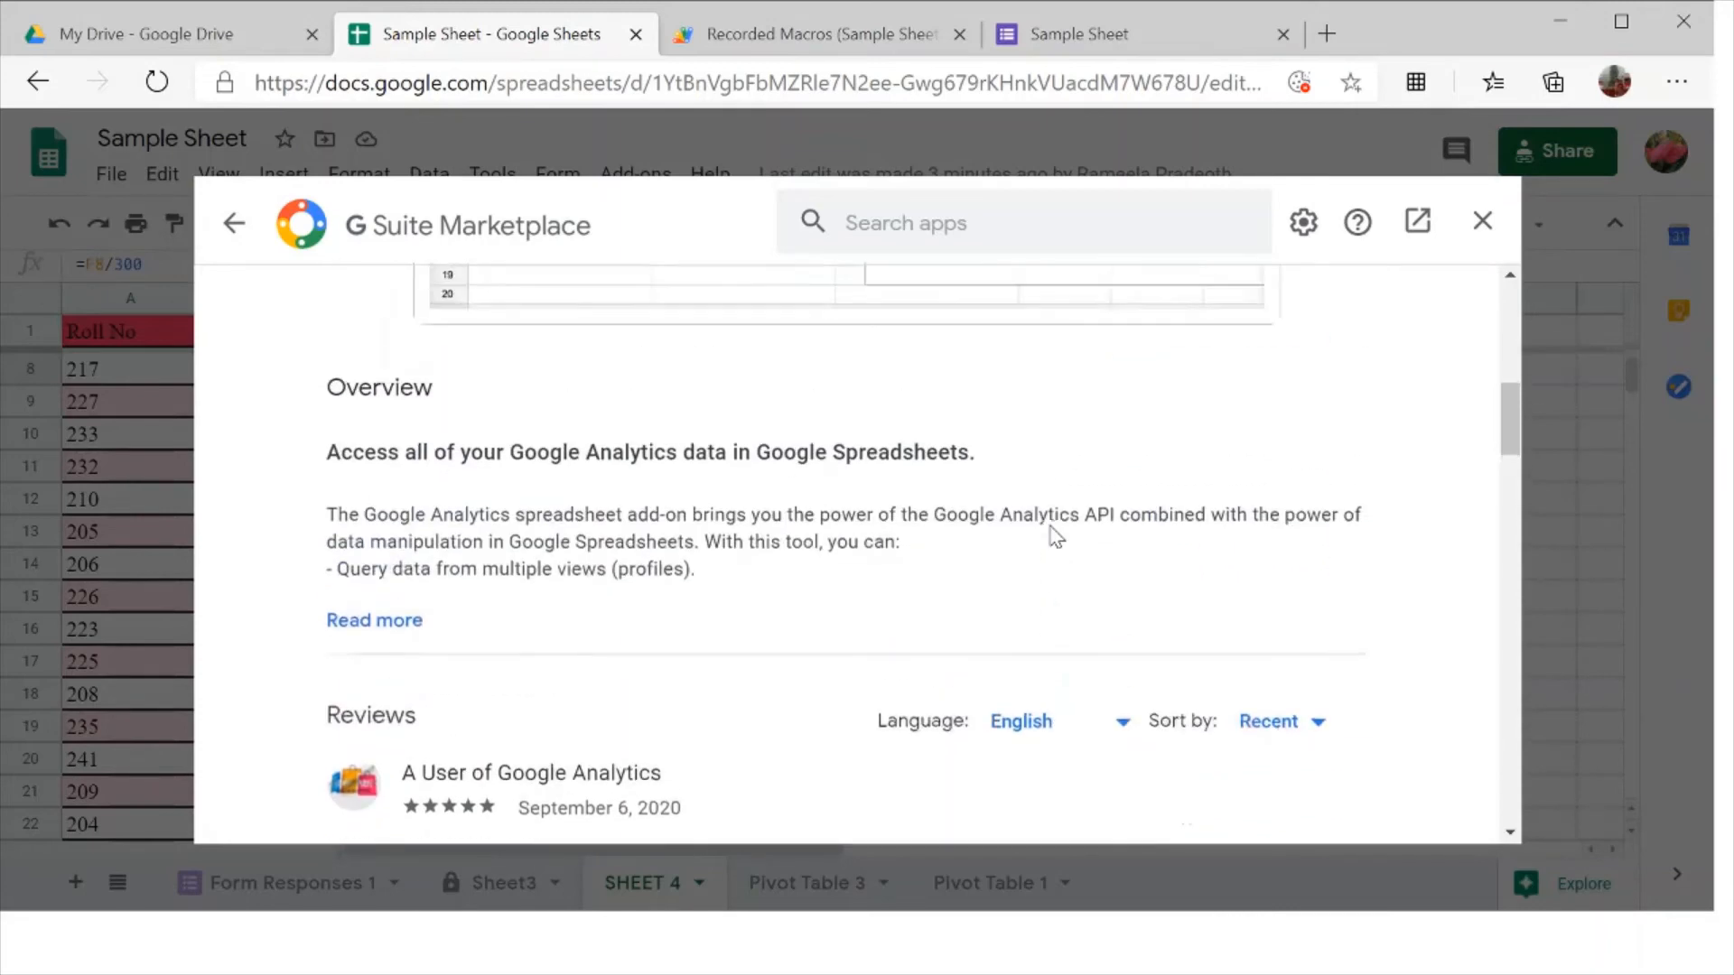
pyautogui.click(1479, 222)
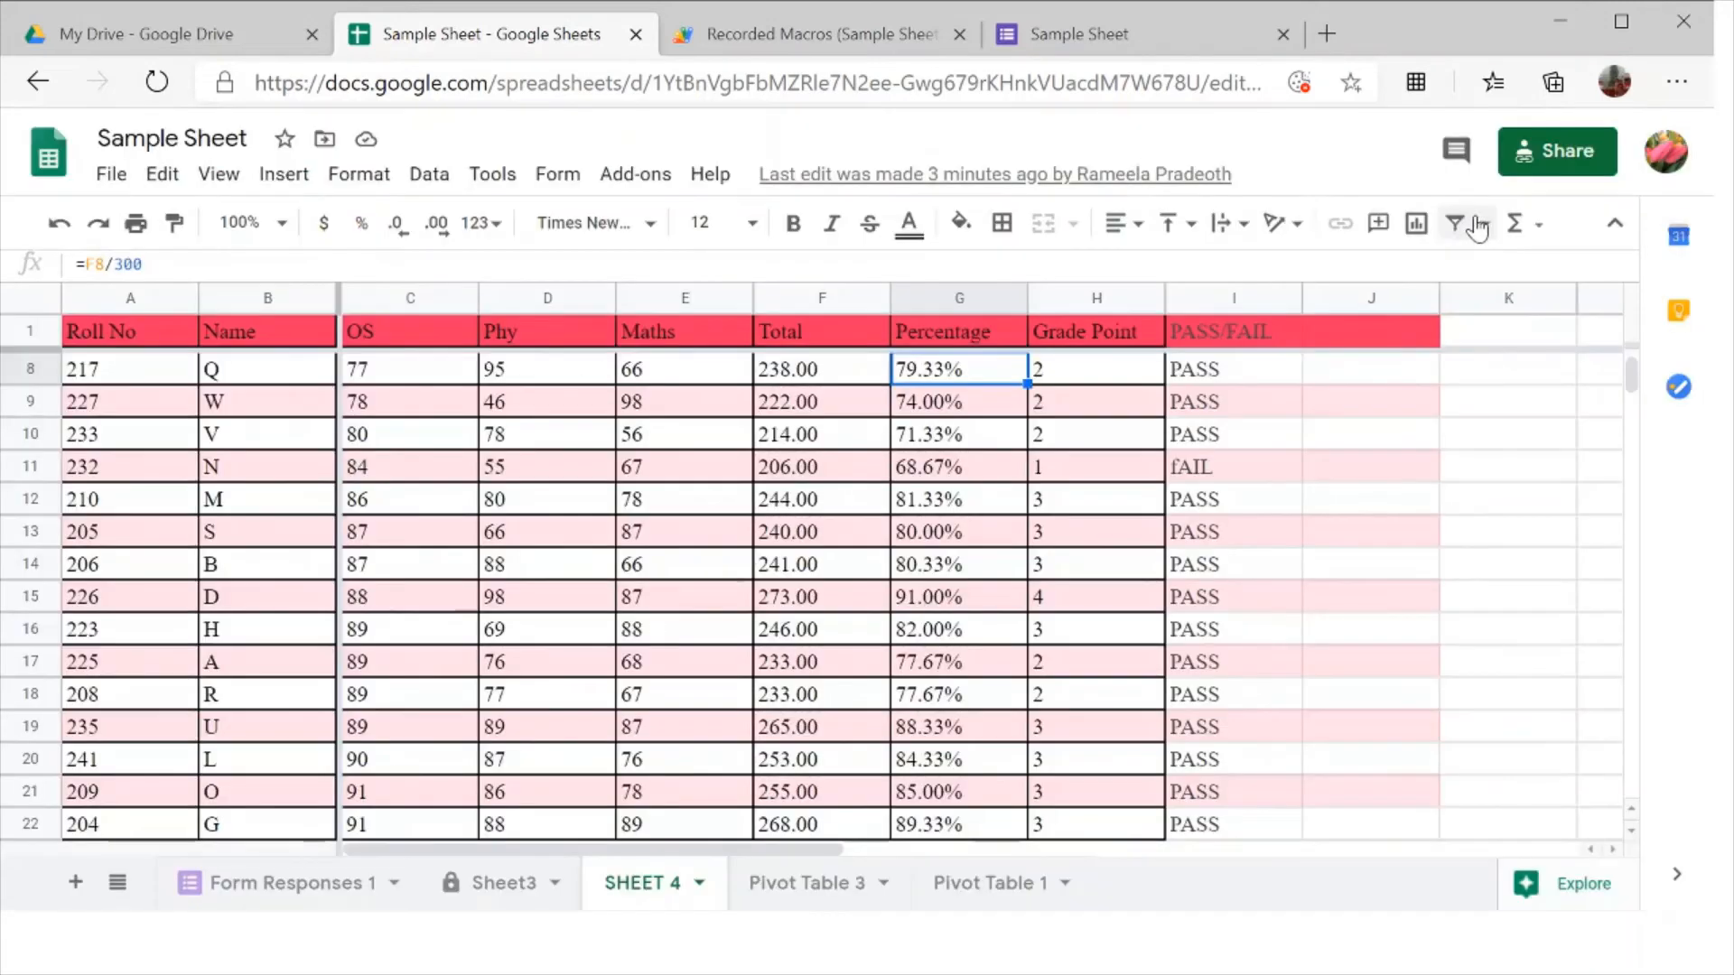
# Step: Reopen the add-ons marketplace, look further down the list of Sheets add-ons, and close it
pyautogui.click(635, 174)
pyautogui.click(648, 289)
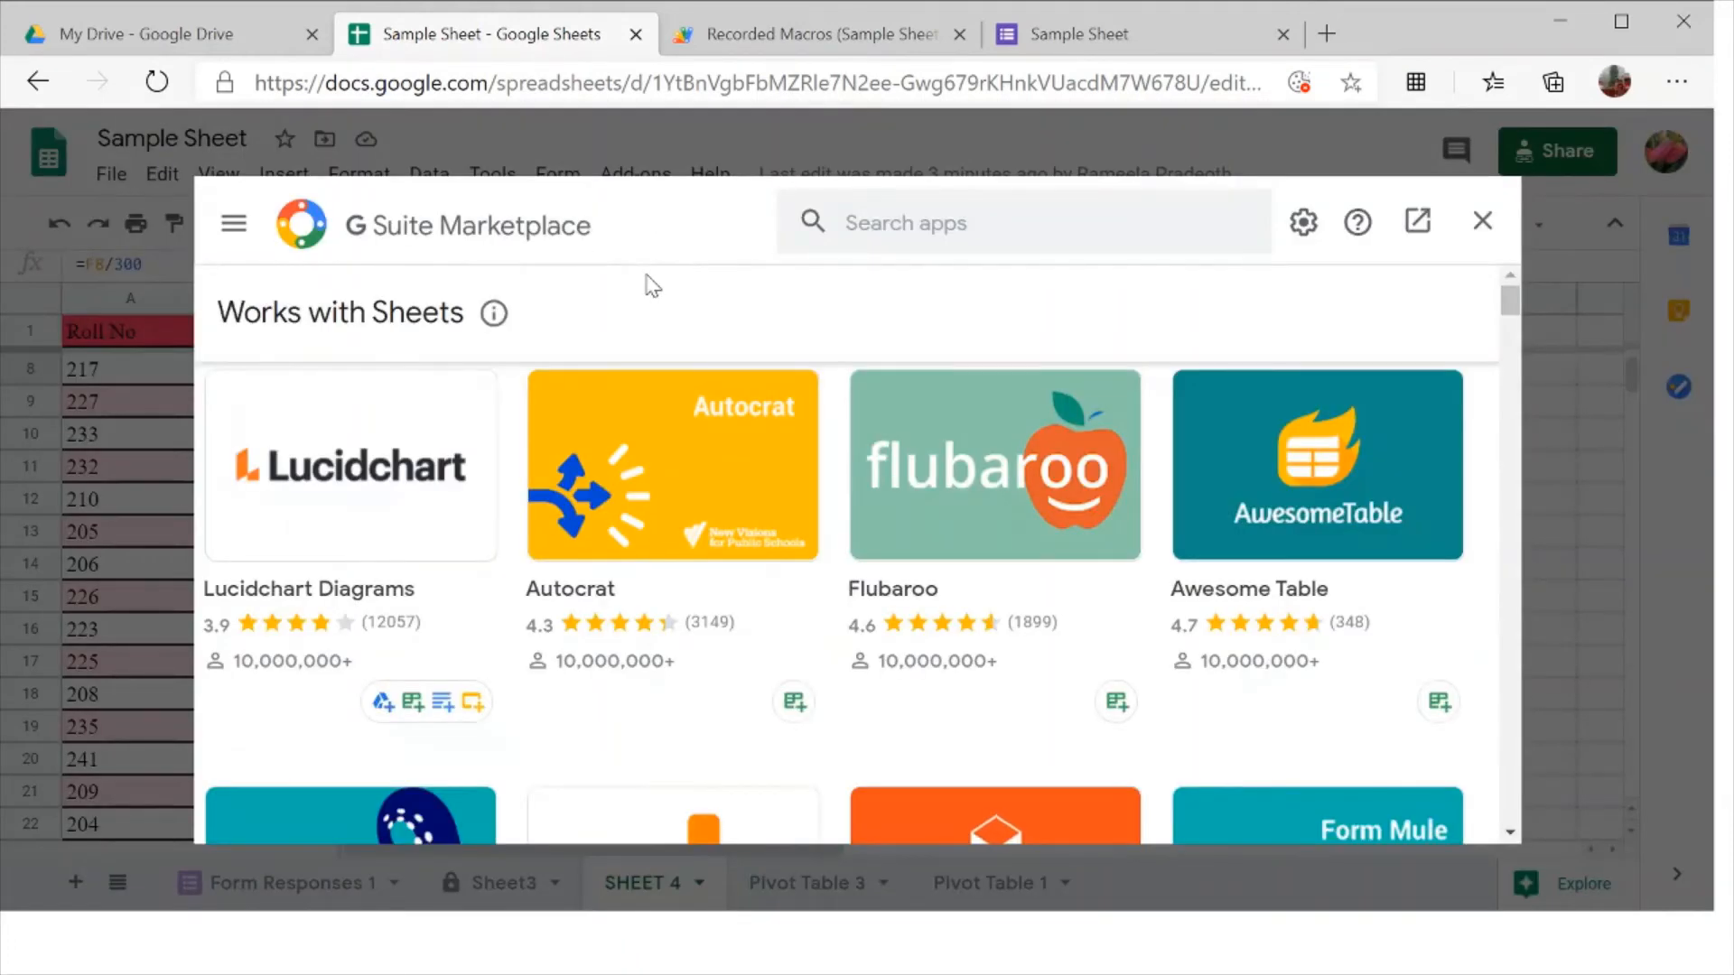
pyautogui.scroll(-2, 715, 454)
pyautogui.scroll(-9, 715, 454)
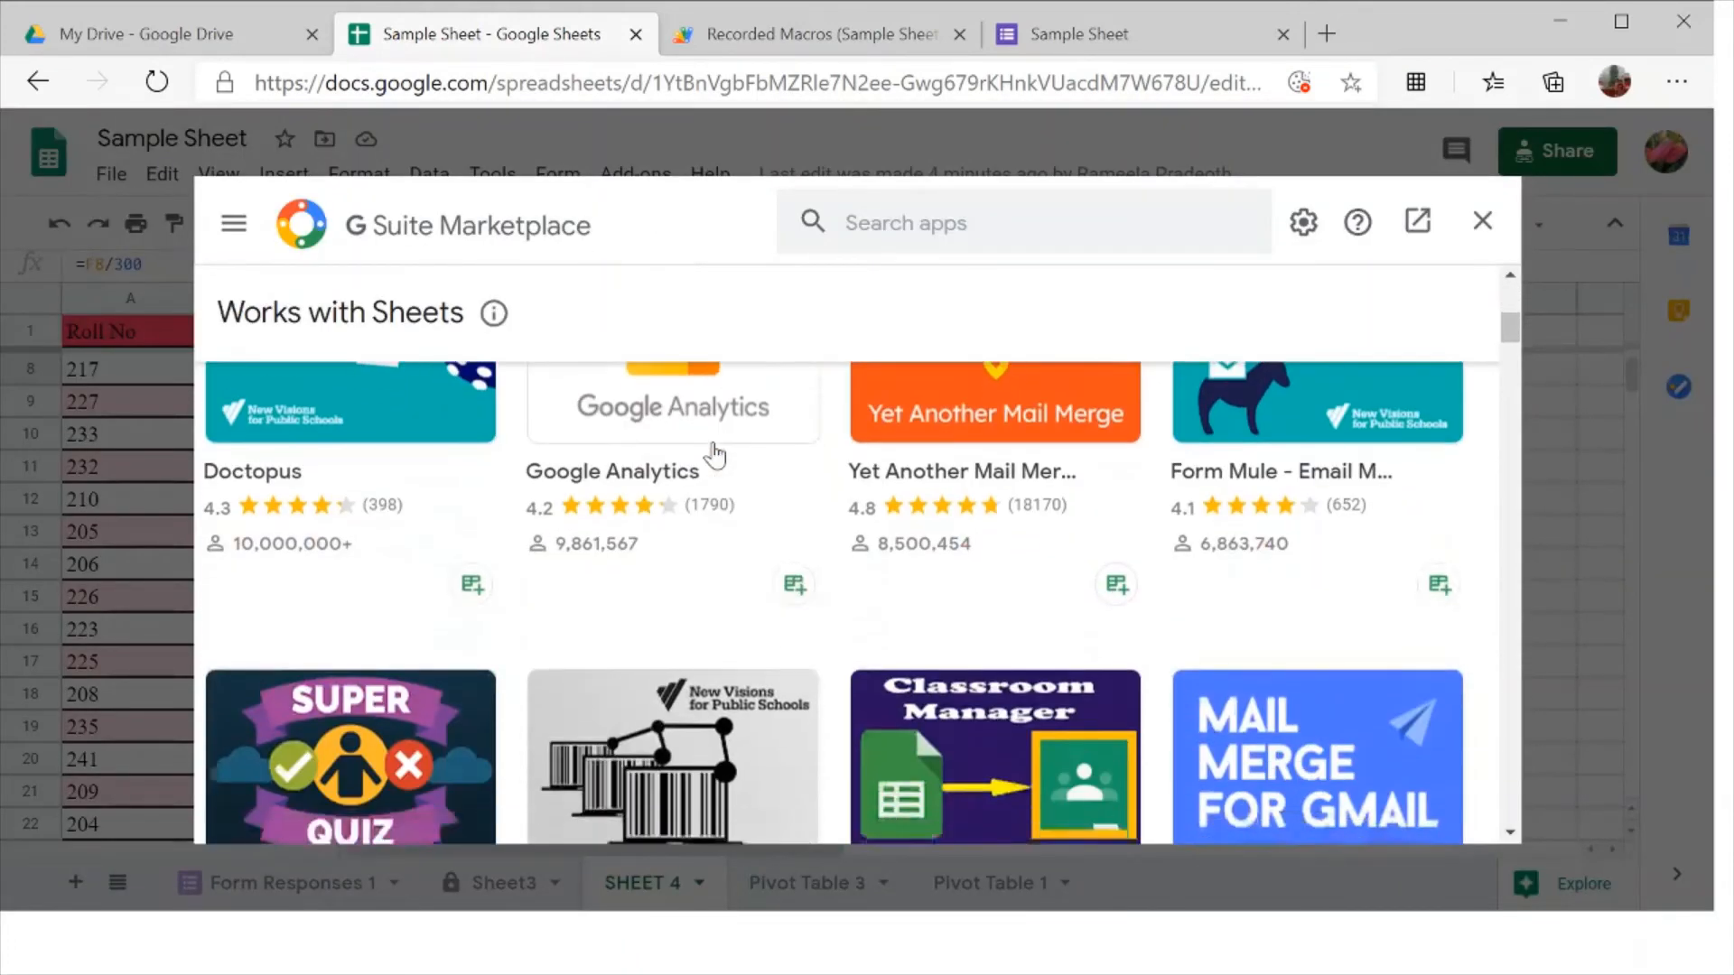
pyautogui.scroll(-5, 714, 454)
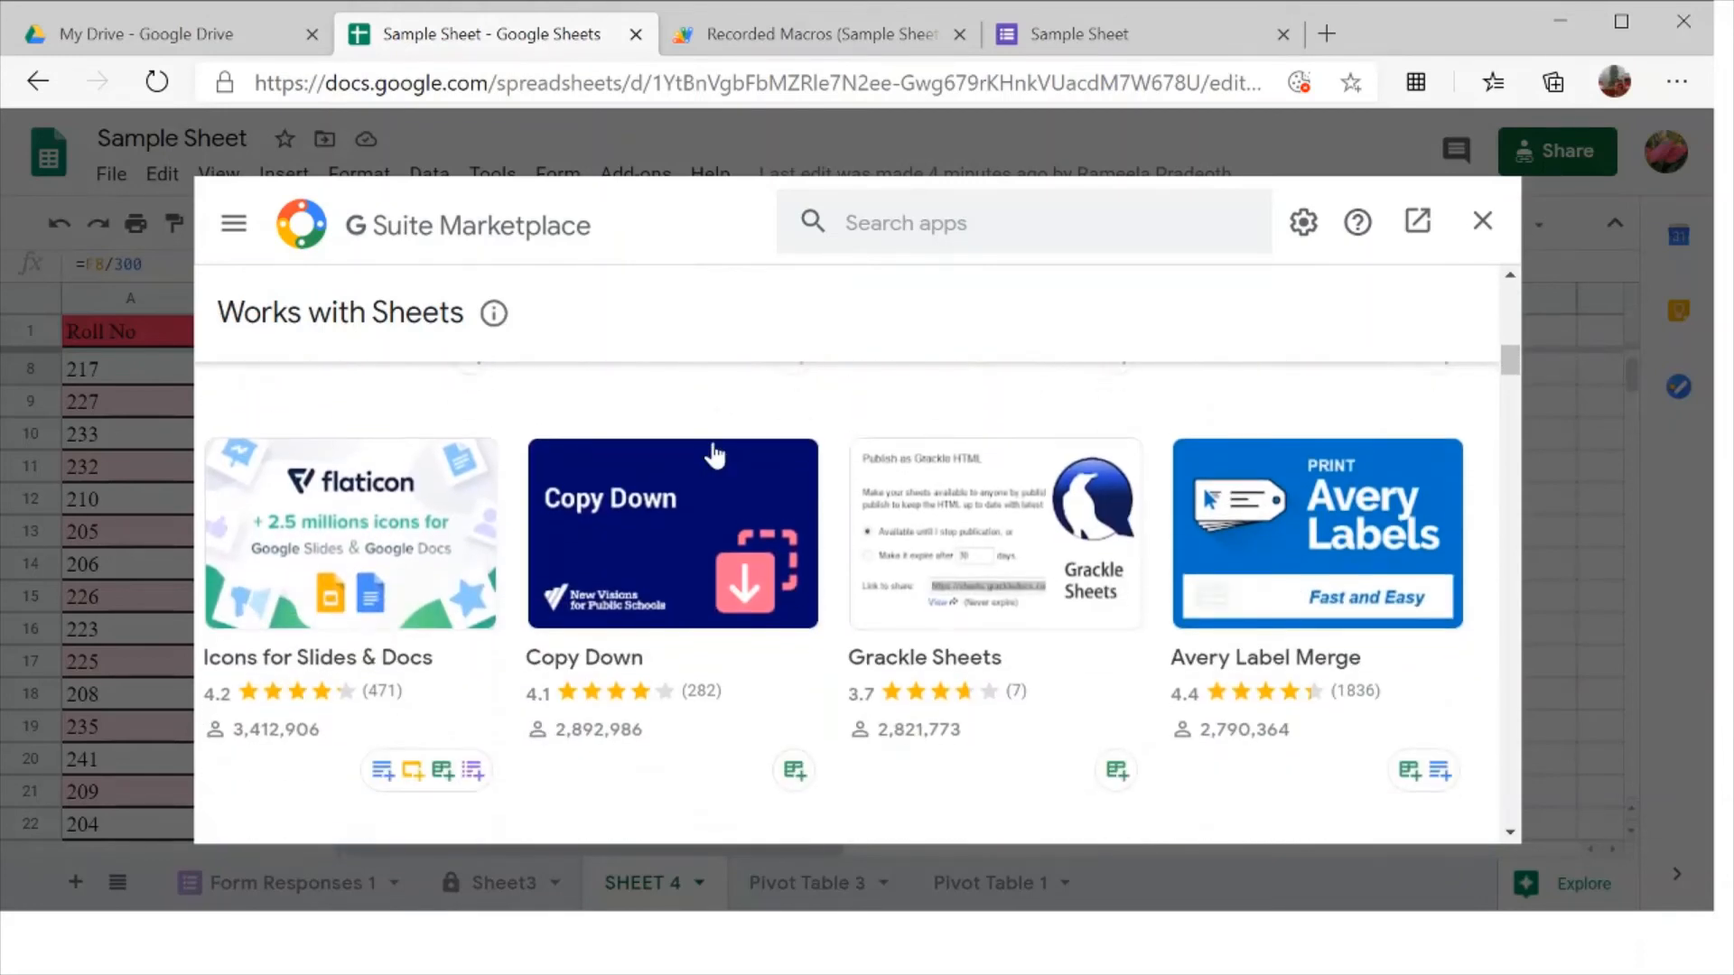
pyautogui.scroll(-9, 714, 454)
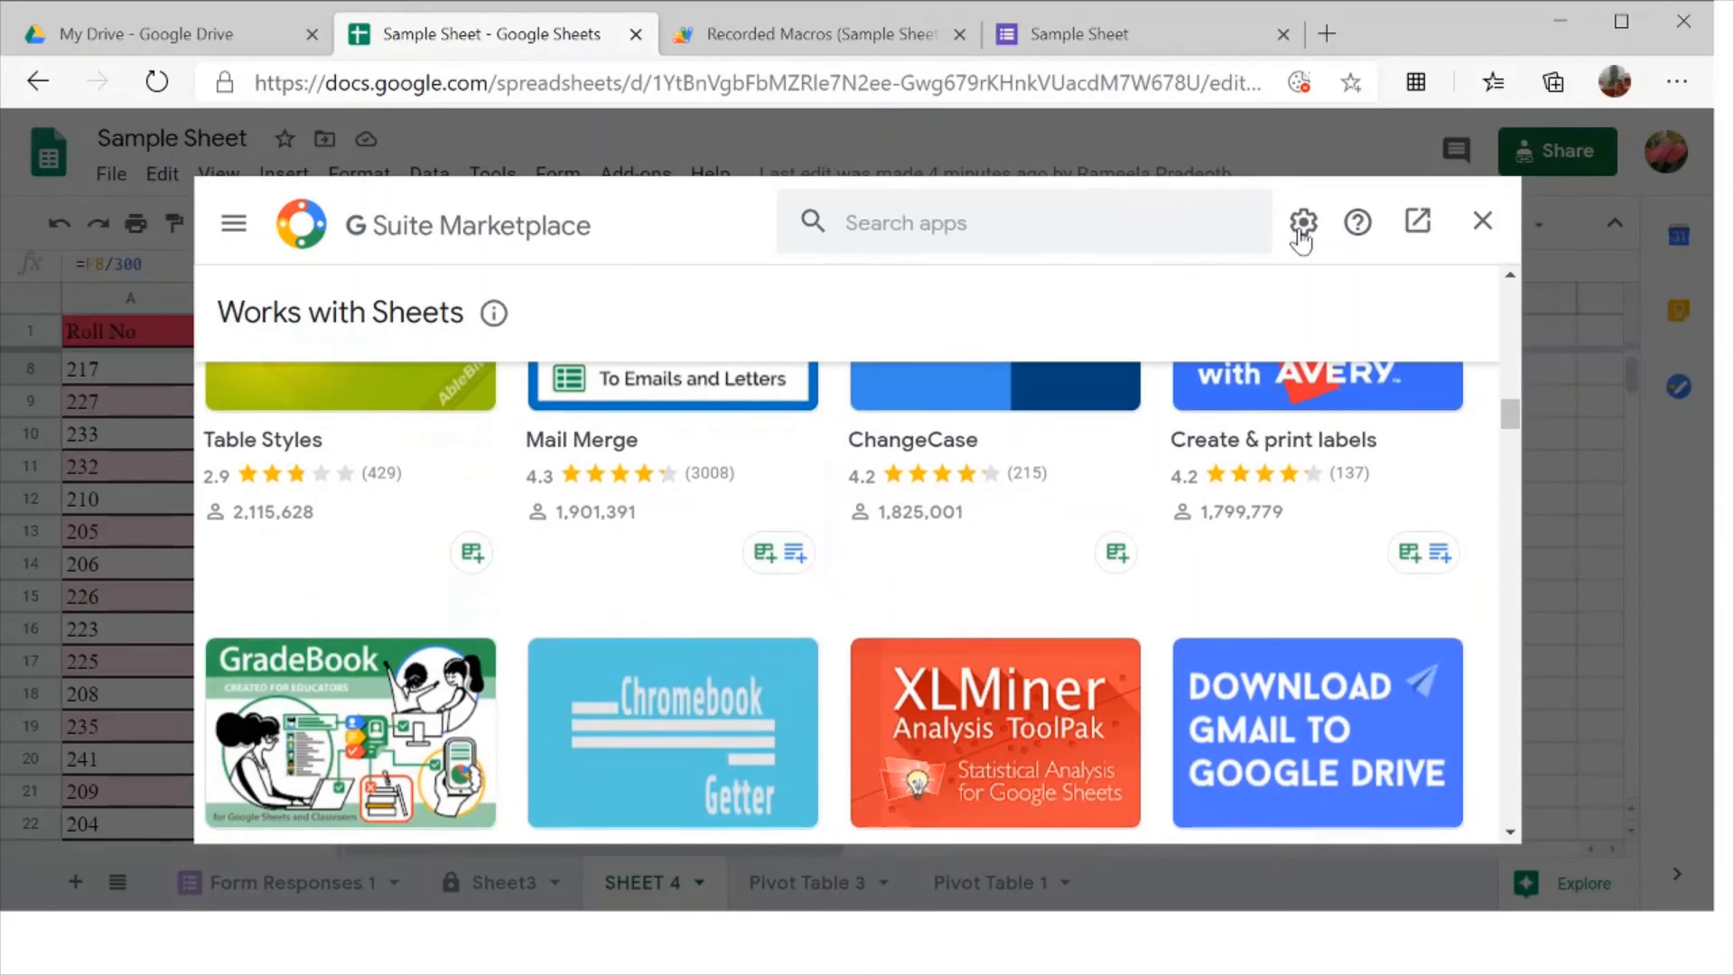
pyautogui.click(1482, 222)
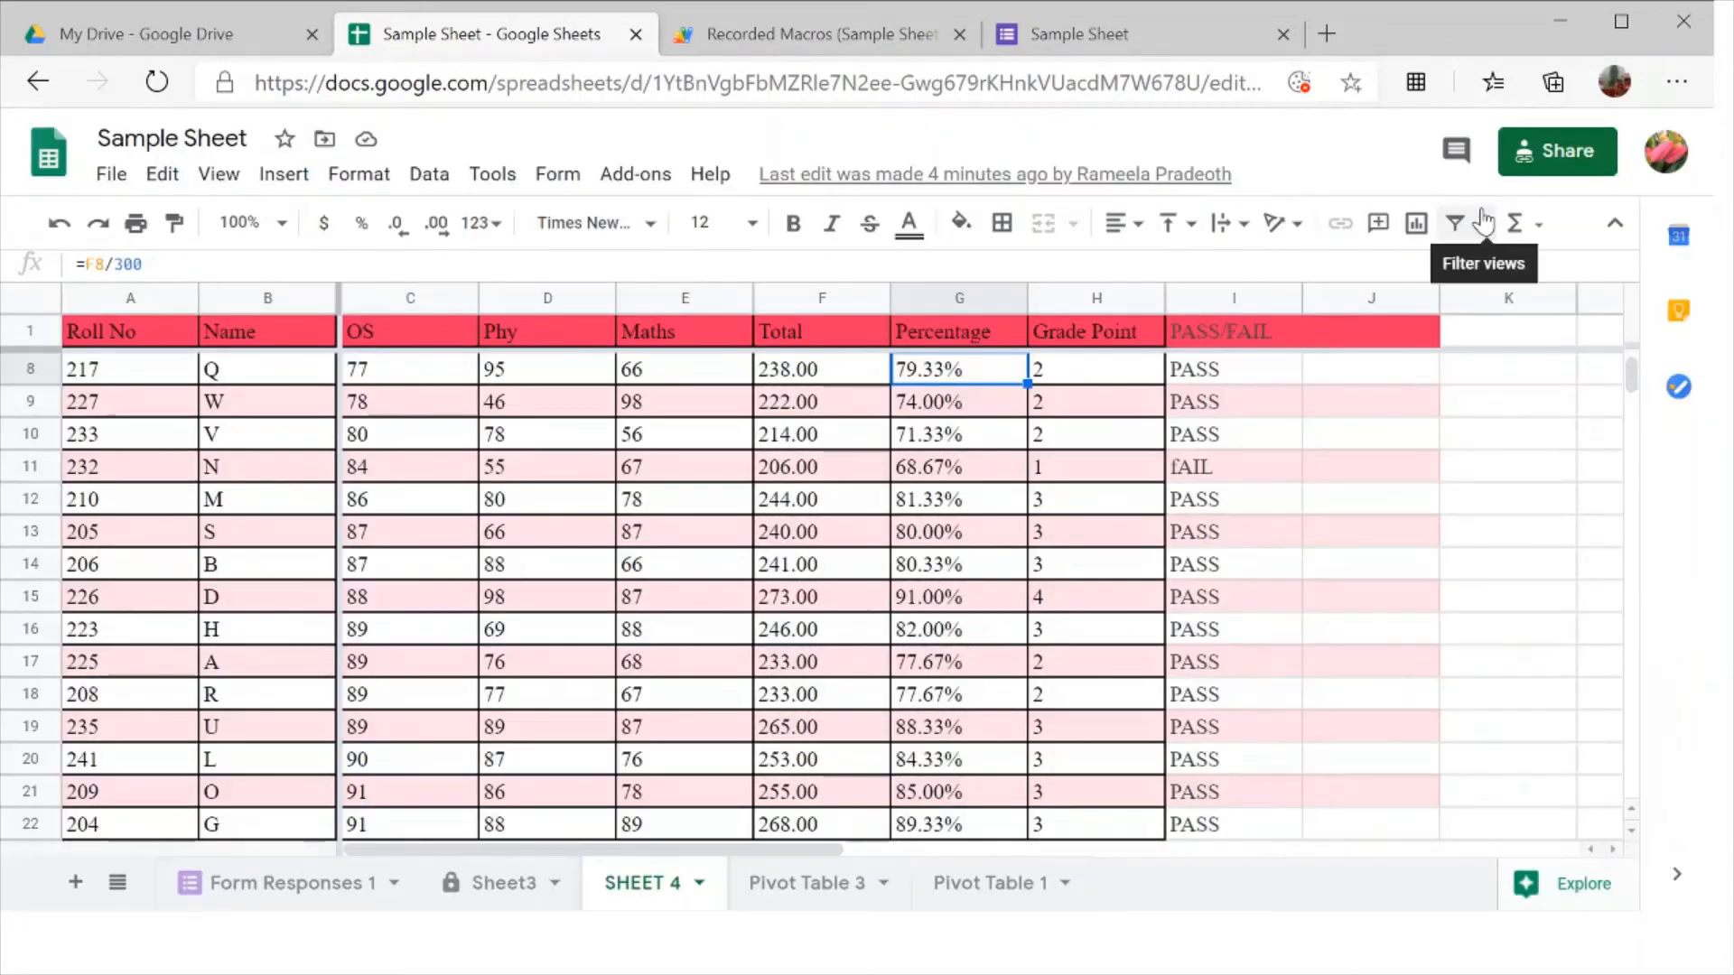
pyautogui.scroll(-3, 1235, 621)
pyautogui.scroll(-2, 1235, 621)
pyautogui.scroll(6, 1236, 621)
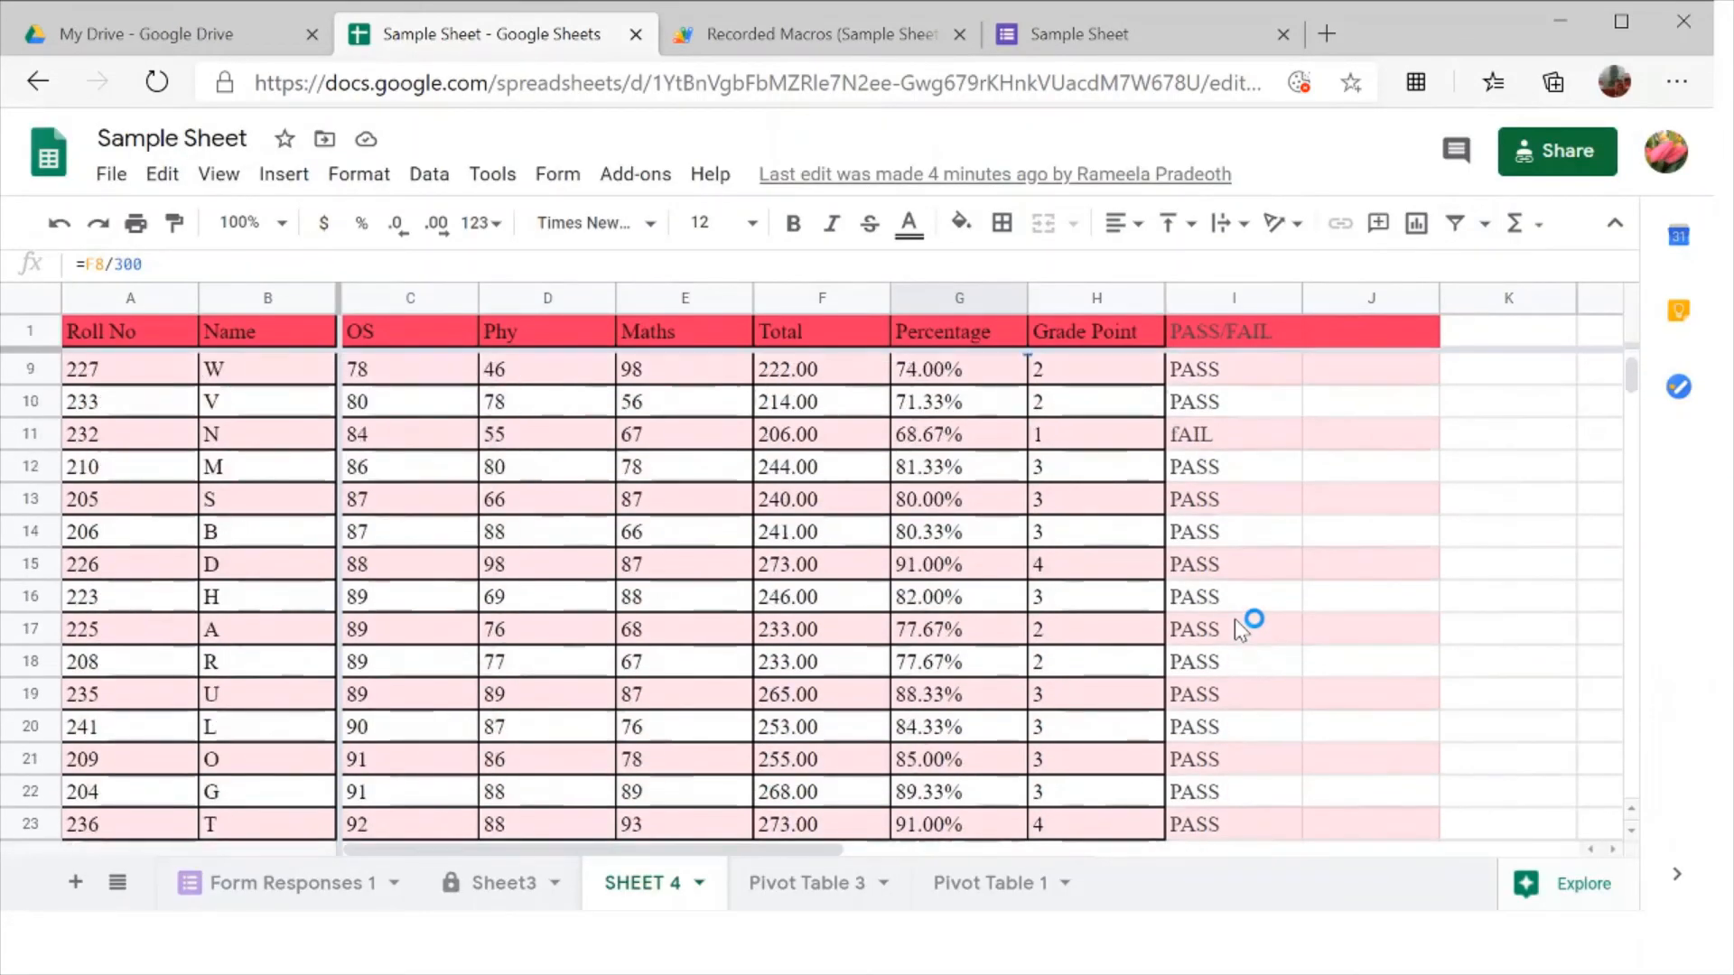